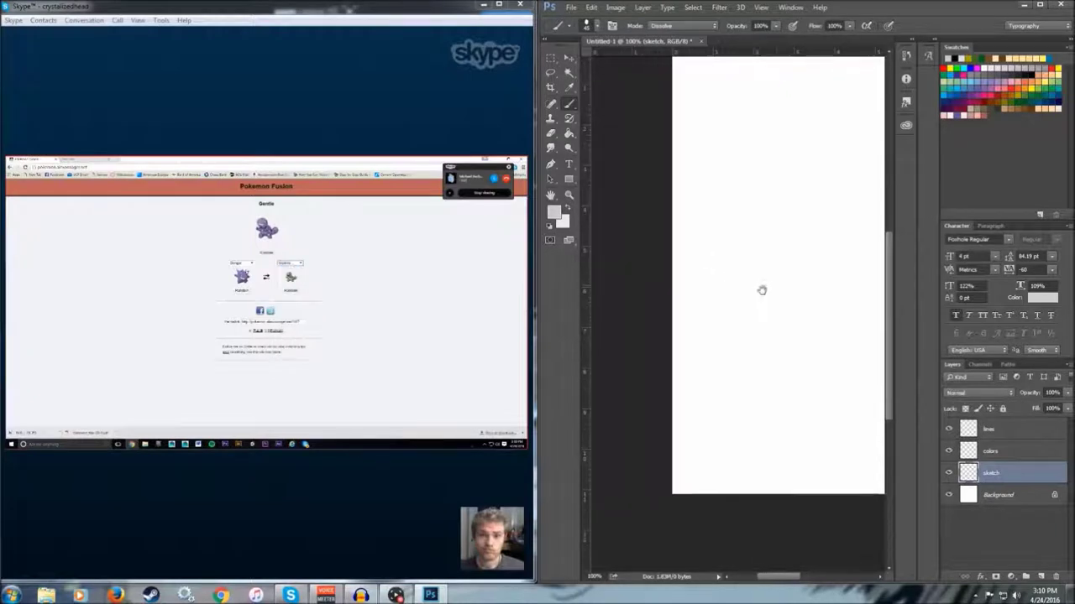
Zoom out to 63.9% so the whole blank canvas fits in view.
scroll(698, 322, "down", 2)
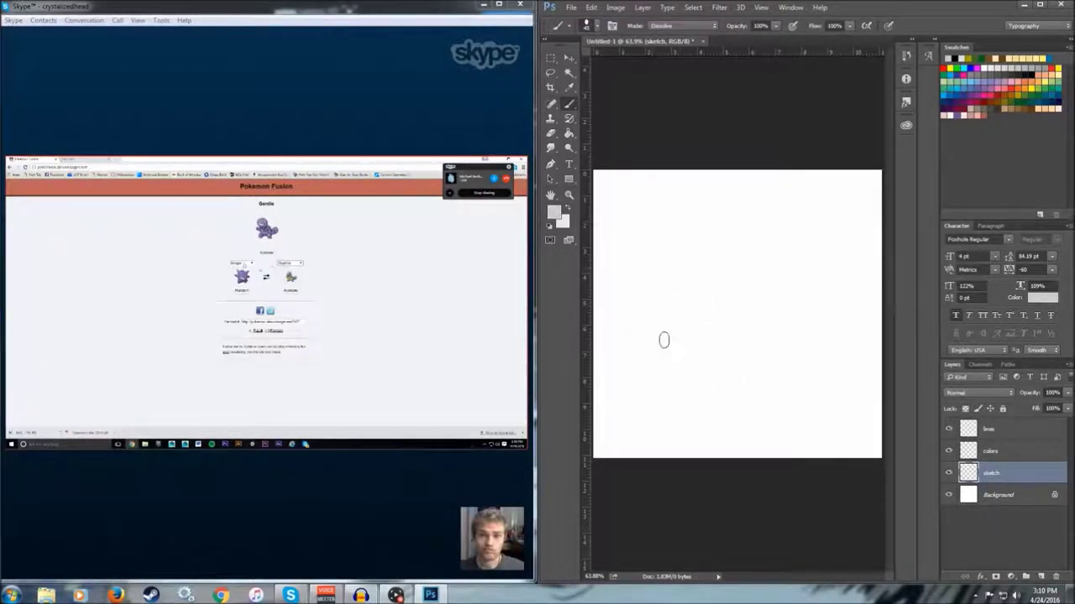
Brush a hooded head outline on the sketch layer and thicken the hood's edges.
mouse_move(664, 298)
left_mouse_down()
mouse_move(653, 257)
mouse_move(667, 334)
mouse_move(658, 266)
mouse_move(671, 194)
mouse_move(669, 244)
left_mouse_up()
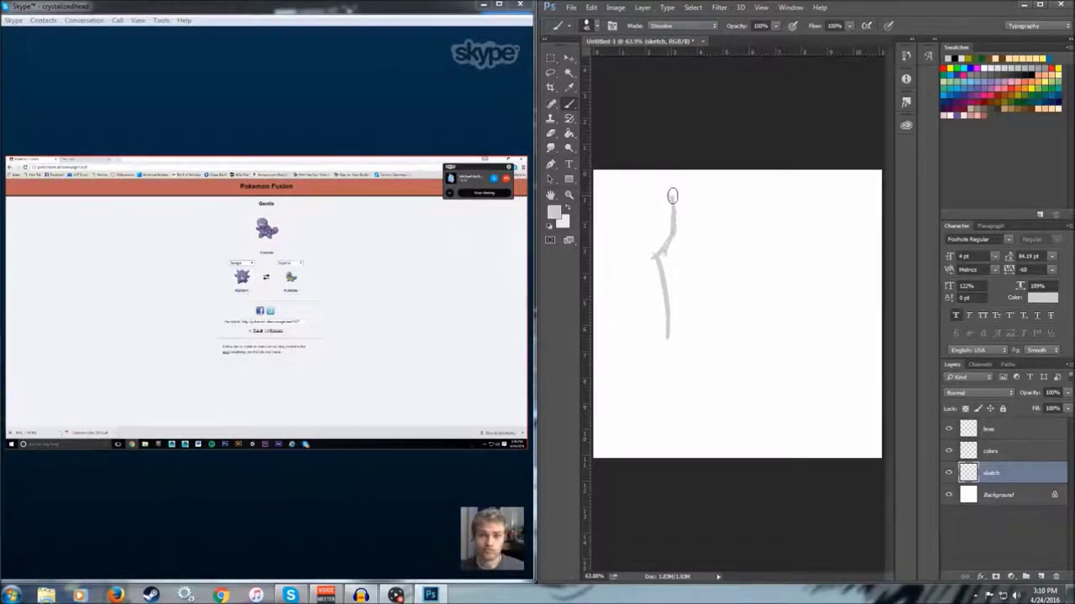
left_click_drag(665, 192, 745, 235)
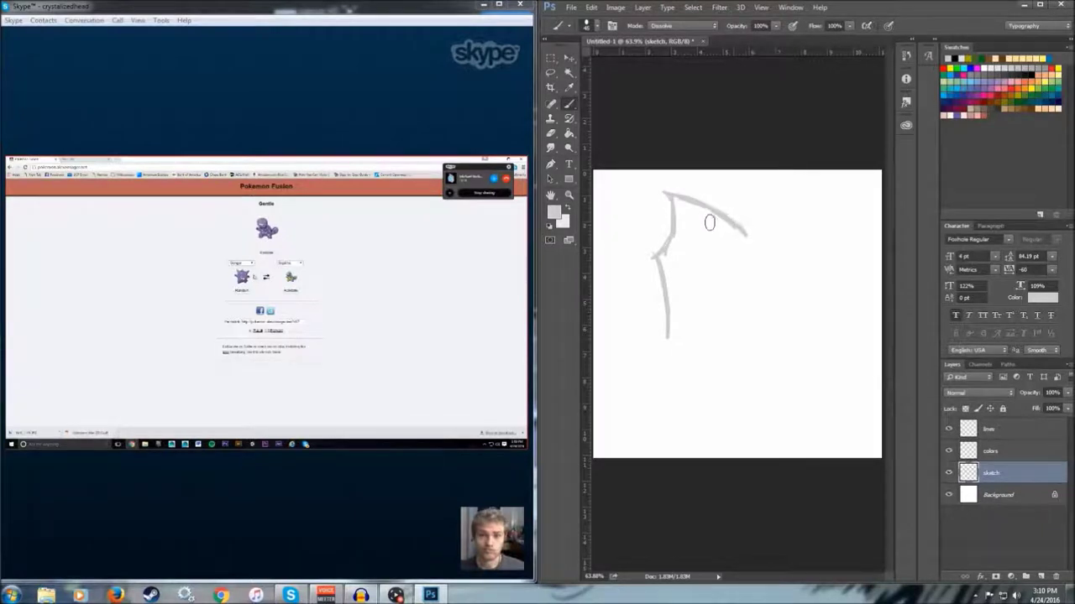
mouse_move(670, 338)
left_mouse_down()
mouse_move(737, 350)
mouse_move(758, 325)
left_mouse_up()
mouse_move(754, 270)
left_mouse_down()
mouse_move(760, 333)
mouse_move(748, 239)
left_mouse_up()
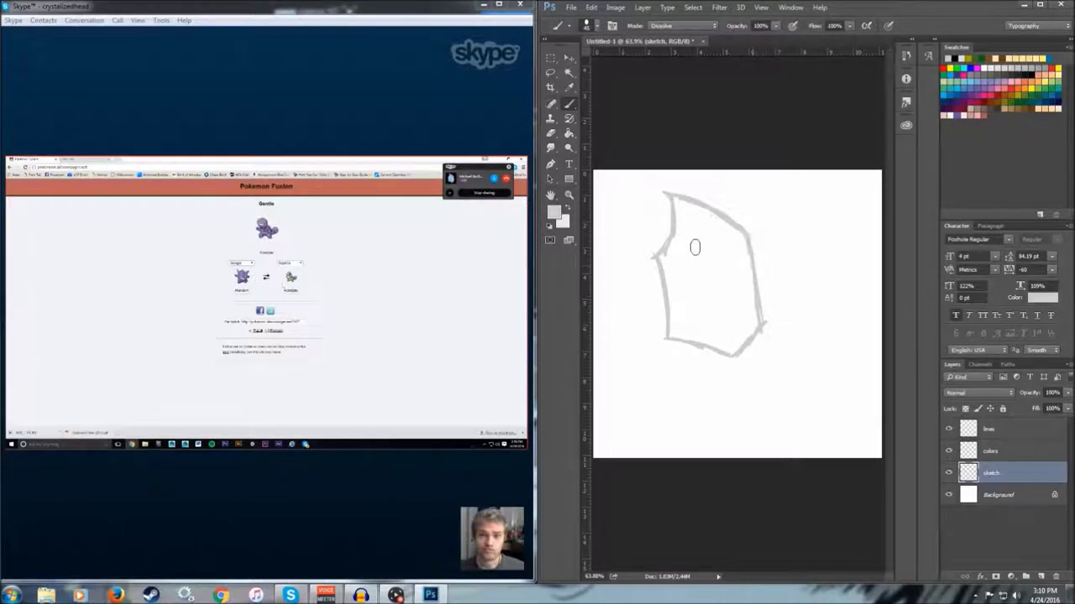
mouse_move(669, 339)
left_mouse_down()
mouse_move(760, 322)
mouse_move(691, 277)
mouse_move(707, 243)
mouse_move(739, 244)
mouse_move(740, 234)
mouse_move(688, 277)
left_mouse_up()
mouse_move(687, 257)
left_mouse_down()
mouse_move(712, 237)
mouse_move(693, 240)
left_mouse_up()
mouse_move(670, 199)
left_mouse_down()
mouse_move(682, 252)
mouse_move(654, 257)
left_mouse_up()
left_click_drag(671, 210, 691, 248)
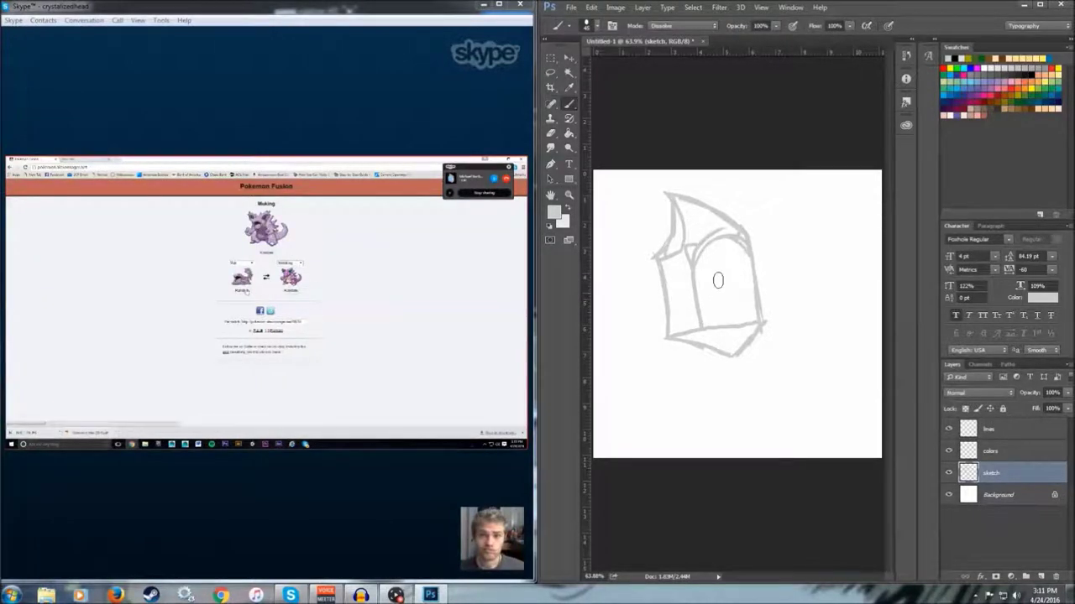
Add eyes and a smiling mouth, then shift the doodle left.
left_click_drag(709, 294, 739, 262)
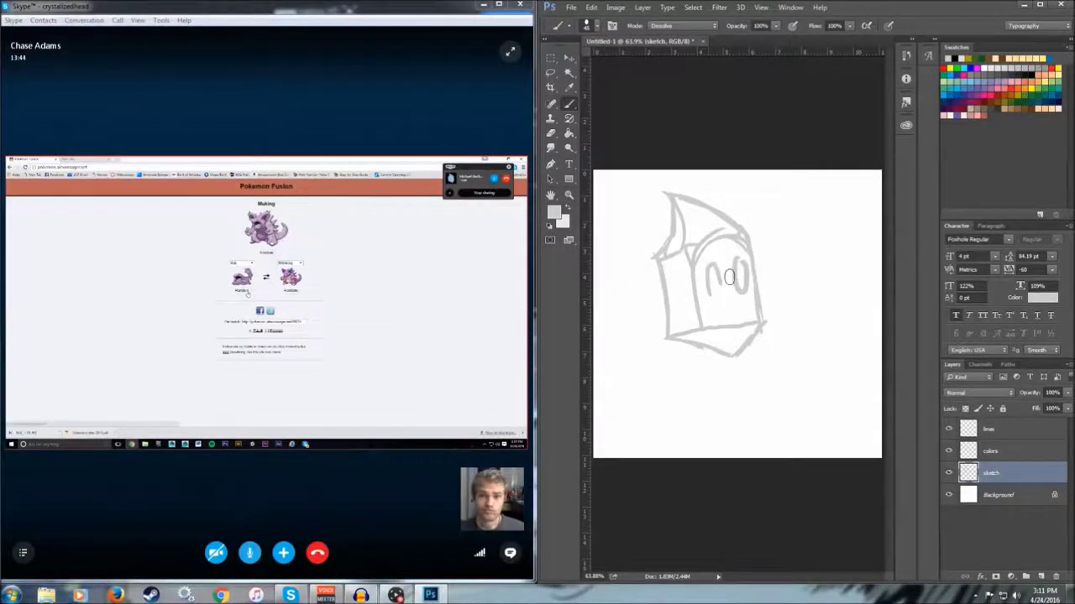
mouse_move(709, 316)
left_mouse_down()
mouse_move(753, 312)
mouse_move(744, 314)
left_mouse_up()
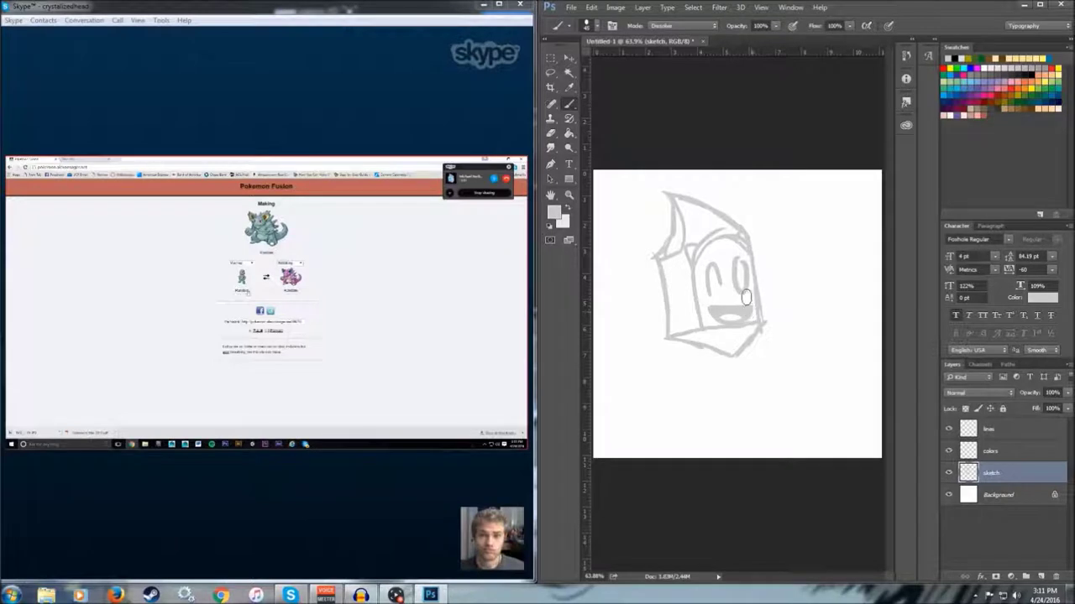
key("v")
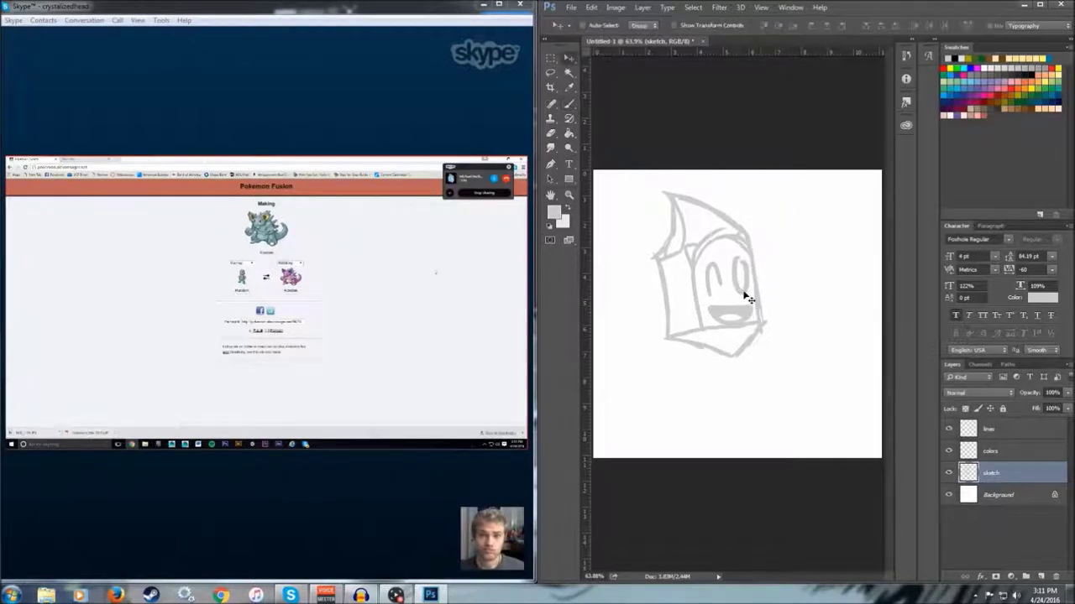
left_click_drag(744, 293, 728, 309)
Handwrite 'Thx 4 Watching' beside the head, then paint over the doodle with a bigger brush.
key("b")
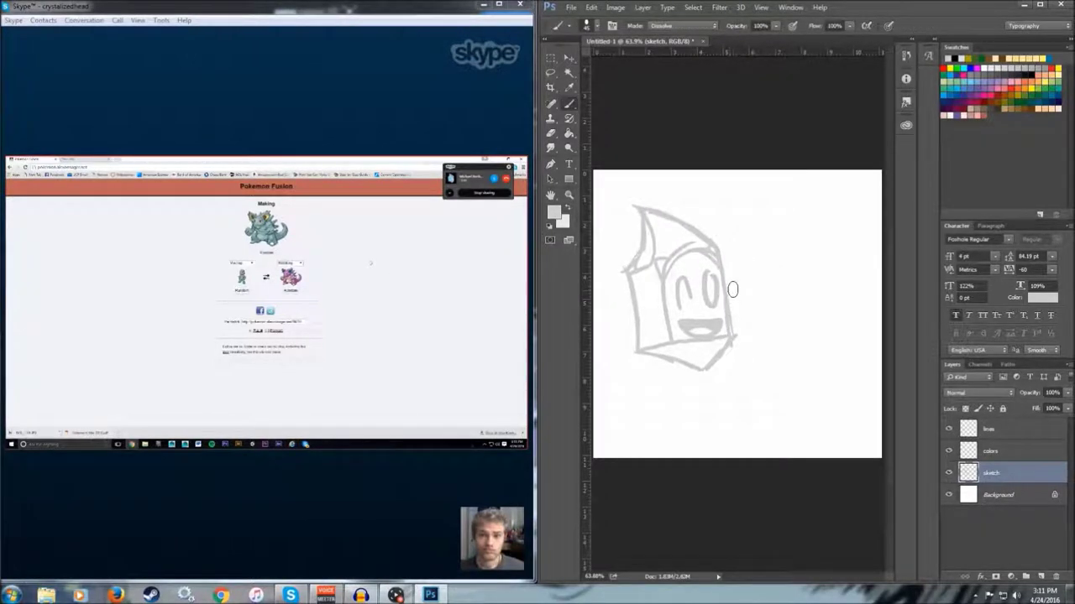
mouse_move(724, 223)
left_mouse_down()
mouse_move(750, 218)
mouse_move(739, 252)
left_mouse_up()
mouse_move(750, 204)
left_mouse_down()
mouse_move(752, 250)
mouse_move(781, 252)
mouse_move(792, 213)
left_mouse_up()
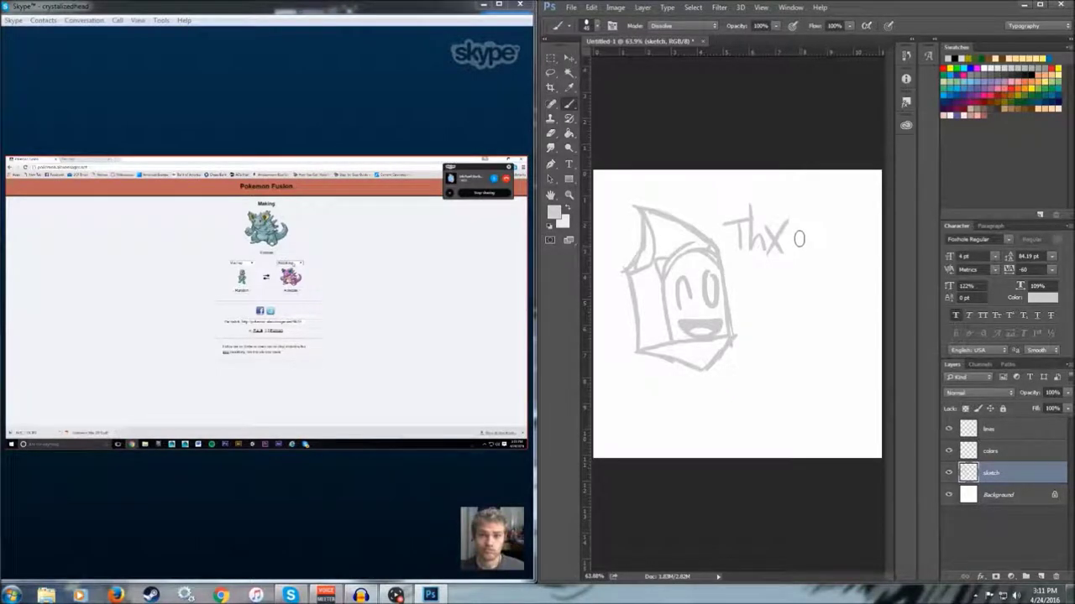
mouse_move(810, 221)
left_mouse_down()
mouse_move(831, 243)
mouse_move(812, 267)
left_mouse_up()
mouse_move(740, 282)
left_mouse_down()
mouse_move(760, 312)
mouse_move(773, 282)
mouse_move(790, 312)
left_mouse_up()
mouse_move(792, 269)
left_mouse_down()
mouse_move(796, 314)
mouse_move(814, 281)
mouse_move(806, 316)
mouse_move(838, 316)
mouse_move(841, 345)
left_mouse_up()
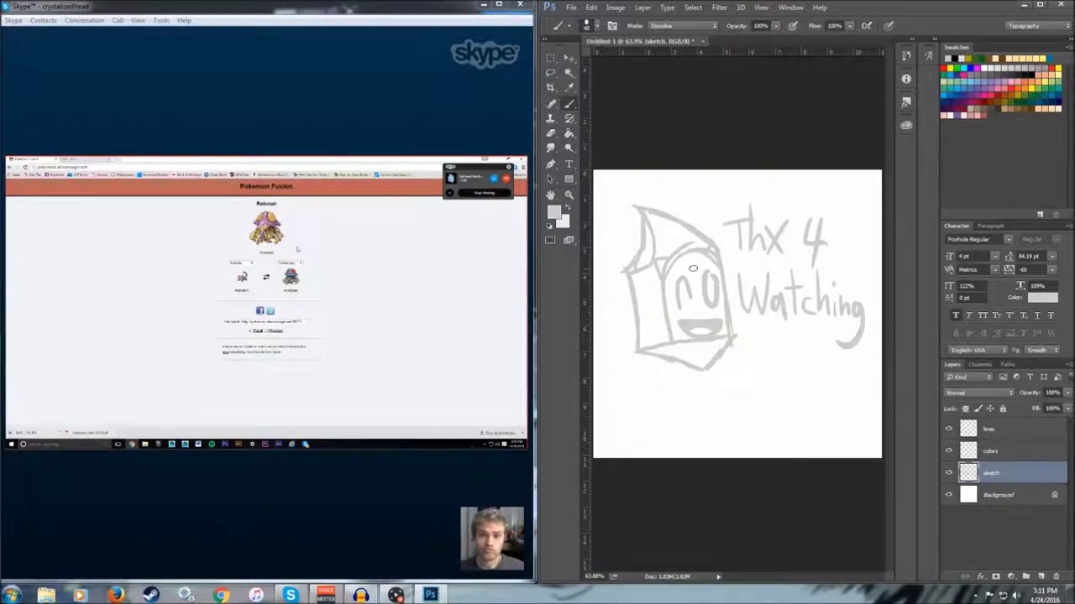
key("bracketright")
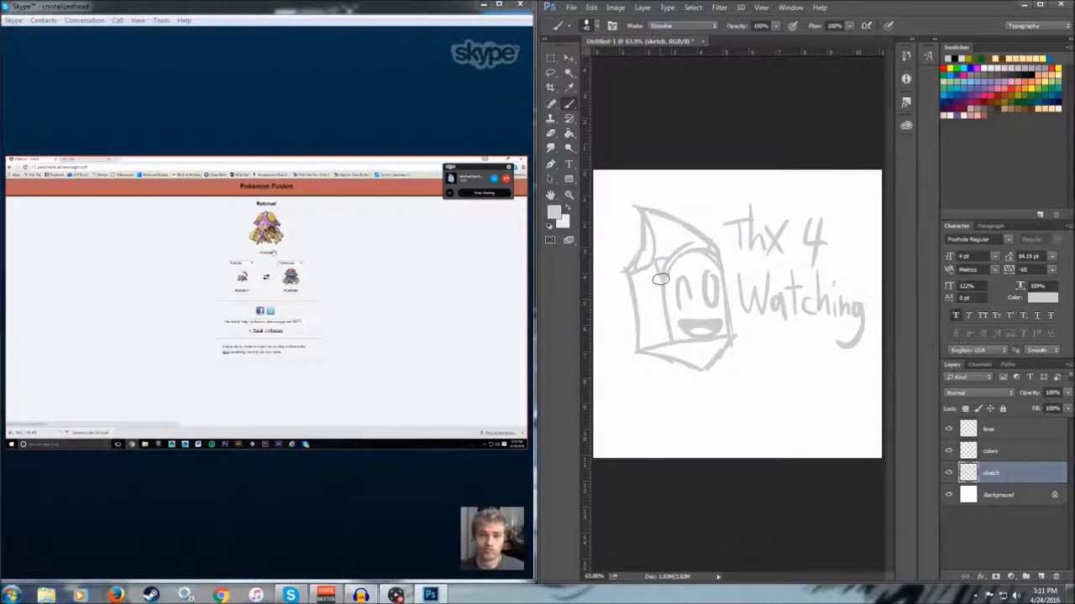
mouse_move(662, 270)
left_mouse_down()
mouse_move(781, 252)
mouse_move(849, 288)
mouse_move(819, 330)
left_mouse_up()
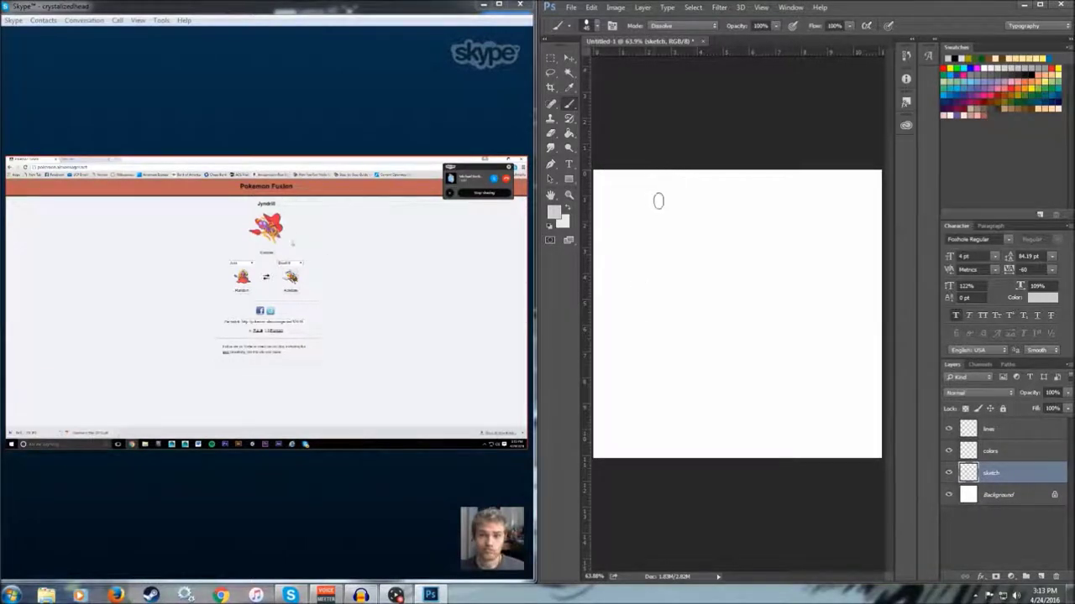
Maximize Photoshop to fill the whole screen.
left_click(1041, 6)
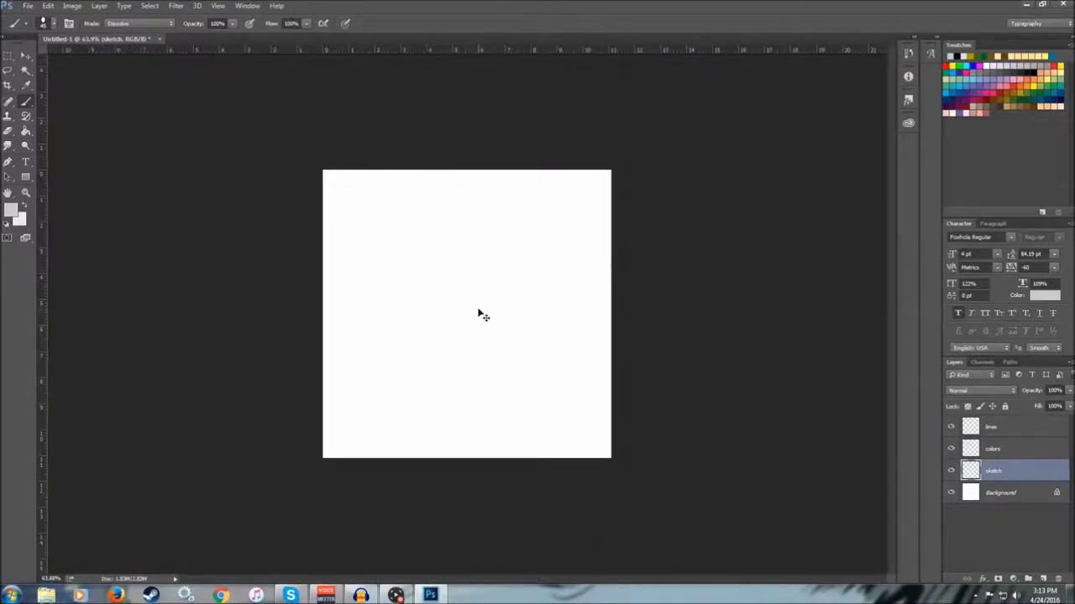
Fit the canvas on screen and sketch the bee's rough head circle.
key("ctrl+0")
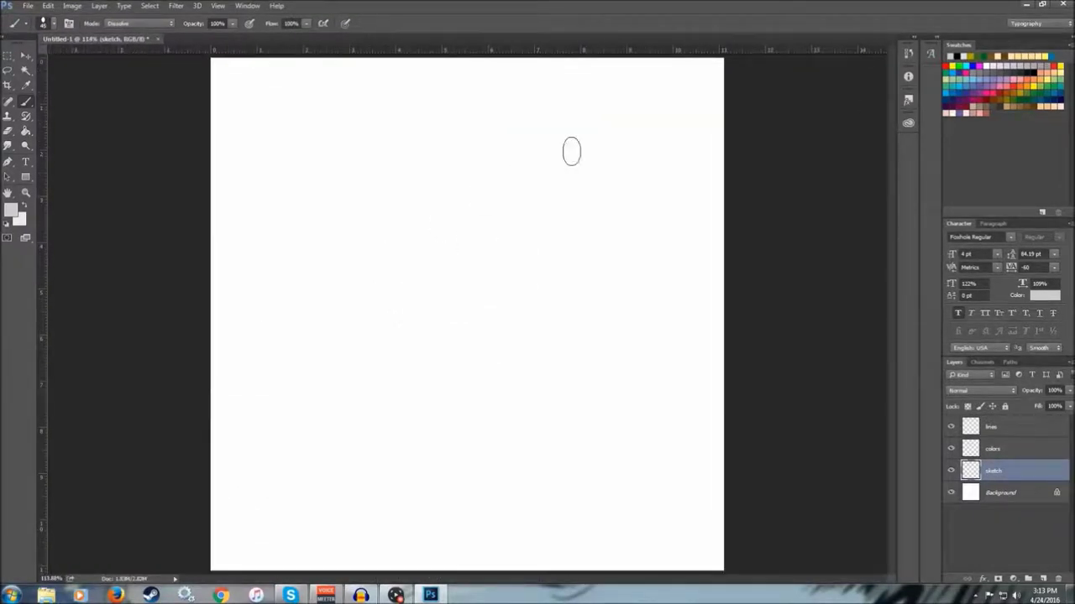
mouse_move(361, 211)
left_mouse_down()
mouse_move(344, 271)
mouse_move(352, 281)
left_mouse_up()
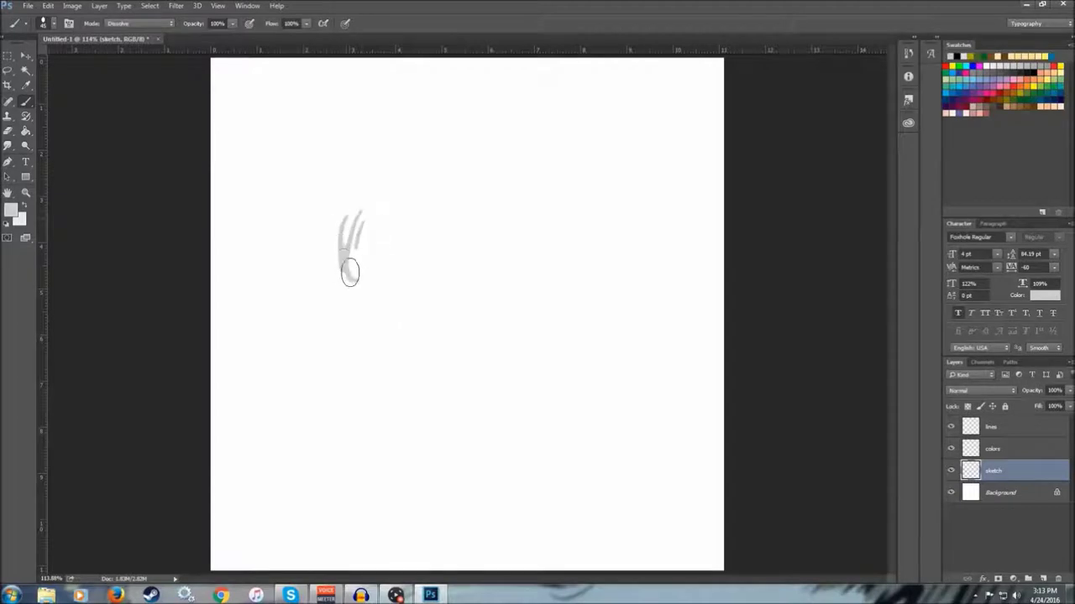
key("ctrl+alt+z")
key("ctrl+alt+z")
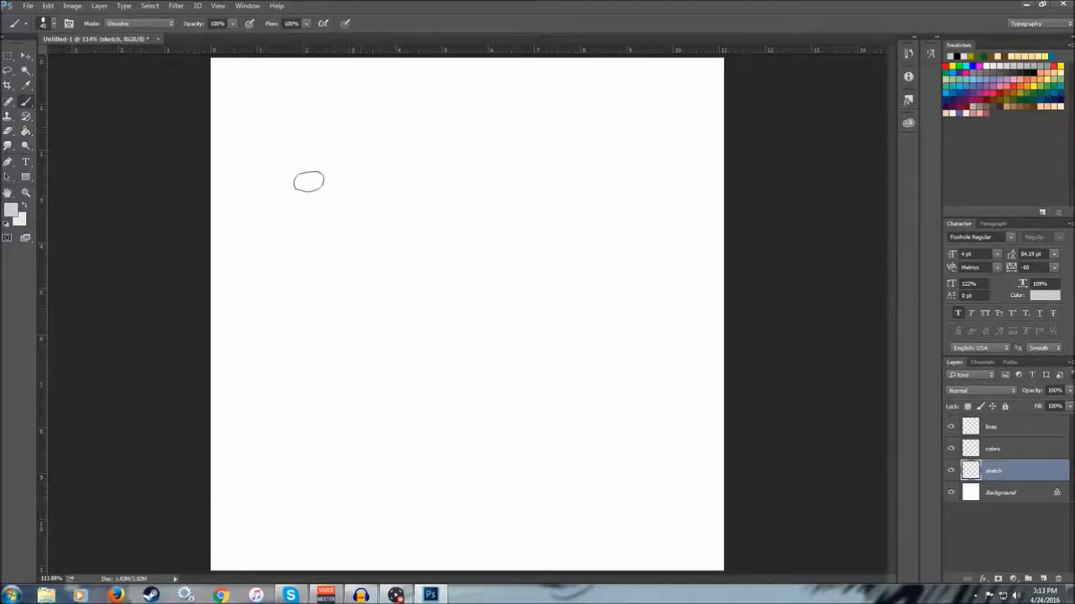
mouse_move(361, 200)
left_mouse_down()
mouse_move(341, 242)
mouse_move(378, 264)
left_mouse_up()
mouse_move(391, 199)
left_mouse_down()
mouse_move(391, 189)
mouse_move(424, 255)
left_mouse_up()
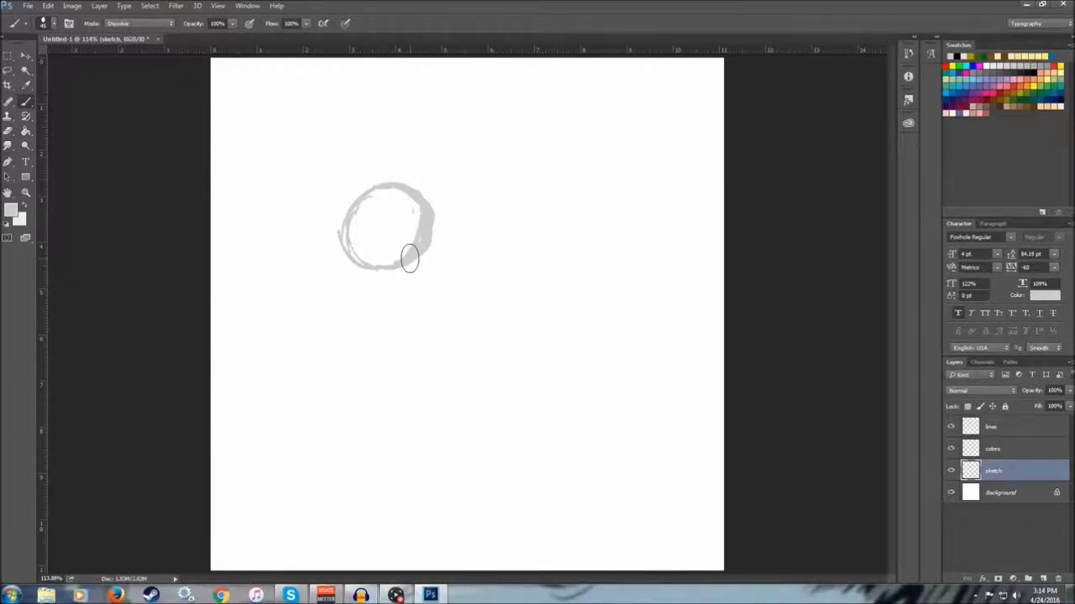
left_click_drag(409, 258, 438, 216)
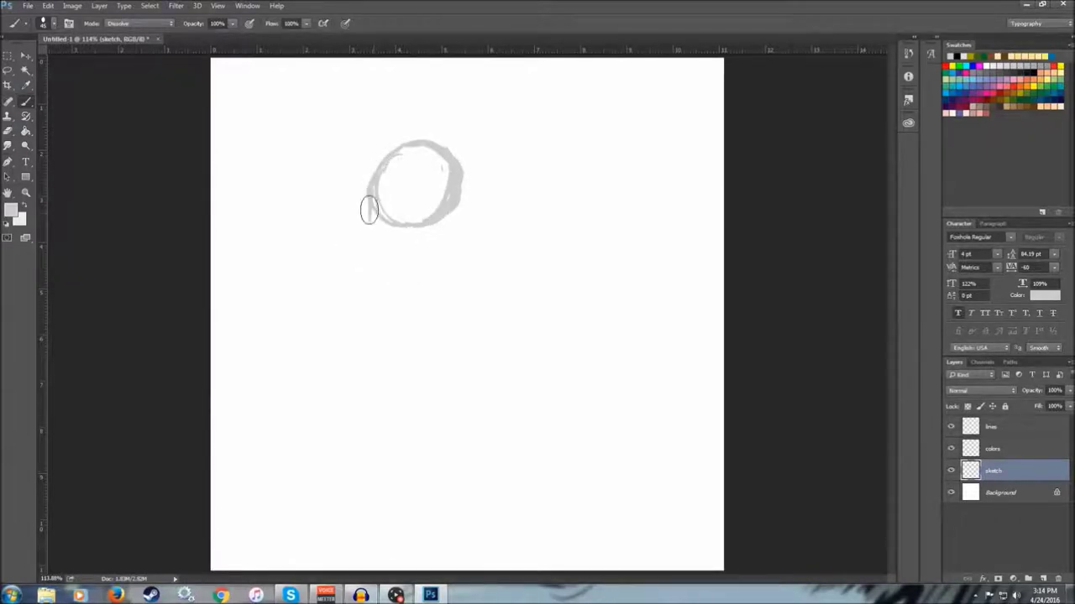
mouse_move(373, 185)
left_mouse_down()
mouse_move(367, 215)
mouse_move(389, 154)
mouse_move(459, 171)
mouse_move(398, 230)
mouse_move(364, 226)
mouse_move(364, 210)
mouse_move(367, 233)
mouse_move(414, 236)
mouse_move(460, 168)
left_mouse_up()
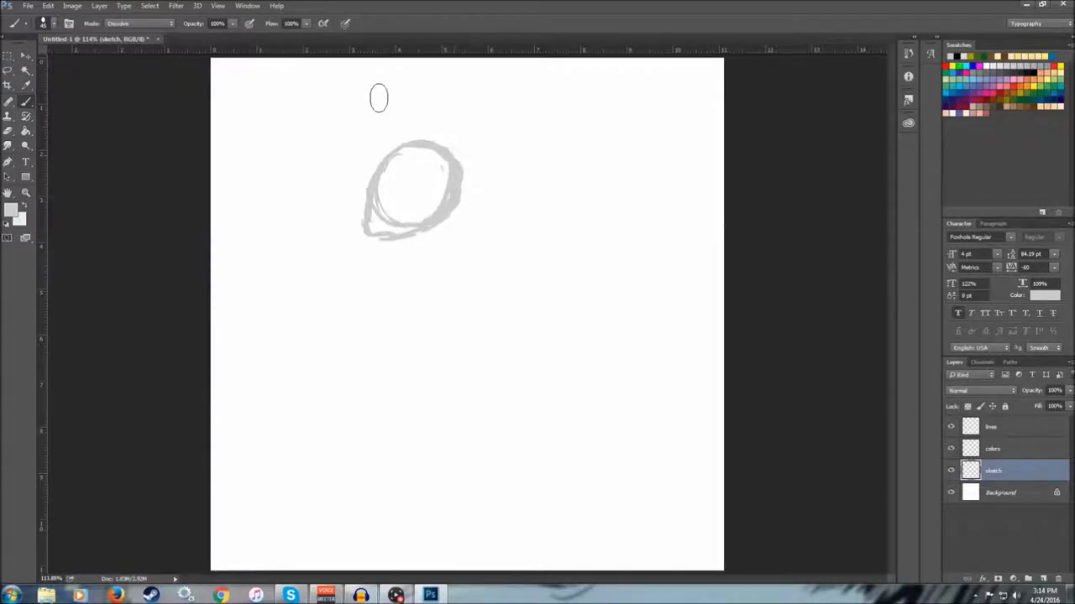
mouse_move(364, 220)
left_mouse_down()
mouse_move(425, 232)
mouse_move(404, 218)
left_mouse_up()
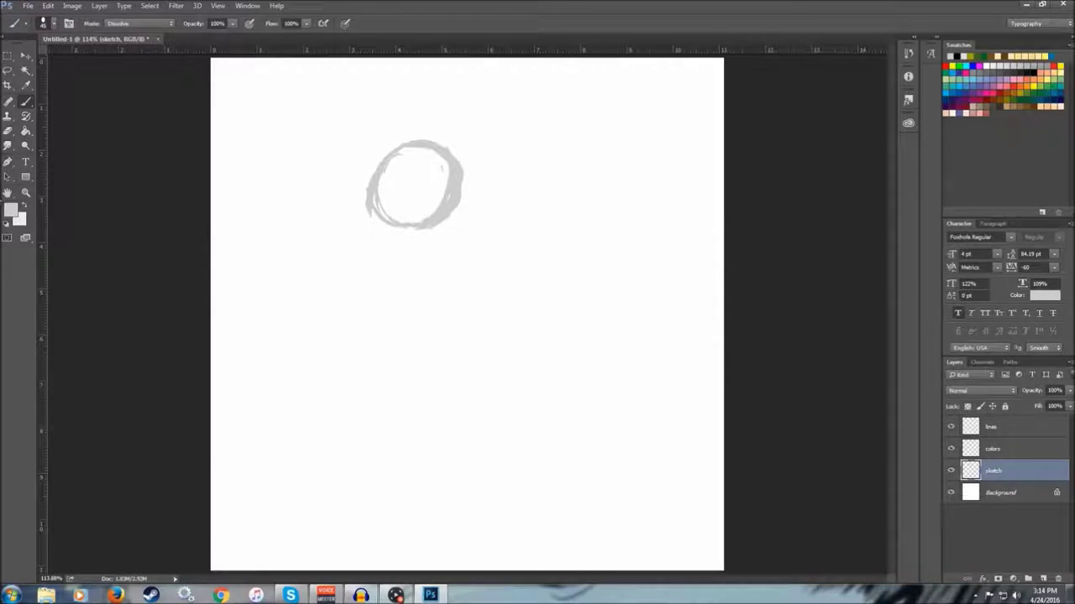
Sketch the thorax circle and a striped abdomen ending in a pointed stinger.
mouse_move(445, 200)
left_mouse_down()
mouse_move(457, 296)
mouse_move(433, 313)
mouse_move(412, 365)
left_mouse_up()
left_click_drag(453, 304, 395, 380)
left_click_drag(419, 336, 403, 413)
left_click_drag(415, 364, 428, 428)
left_click_drag(451, 297, 406, 395)
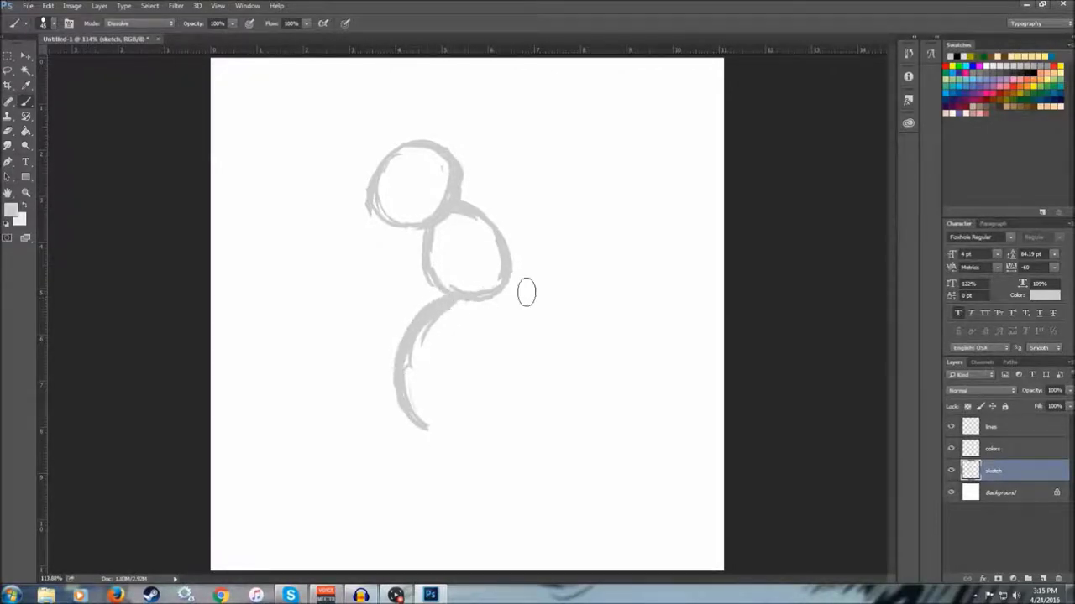
mouse_move(432, 307)
left_mouse_down()
mouse_move(504, 302)
mouse_move(523, 319)
mouse_move(527, 387)
left_mouse_up()
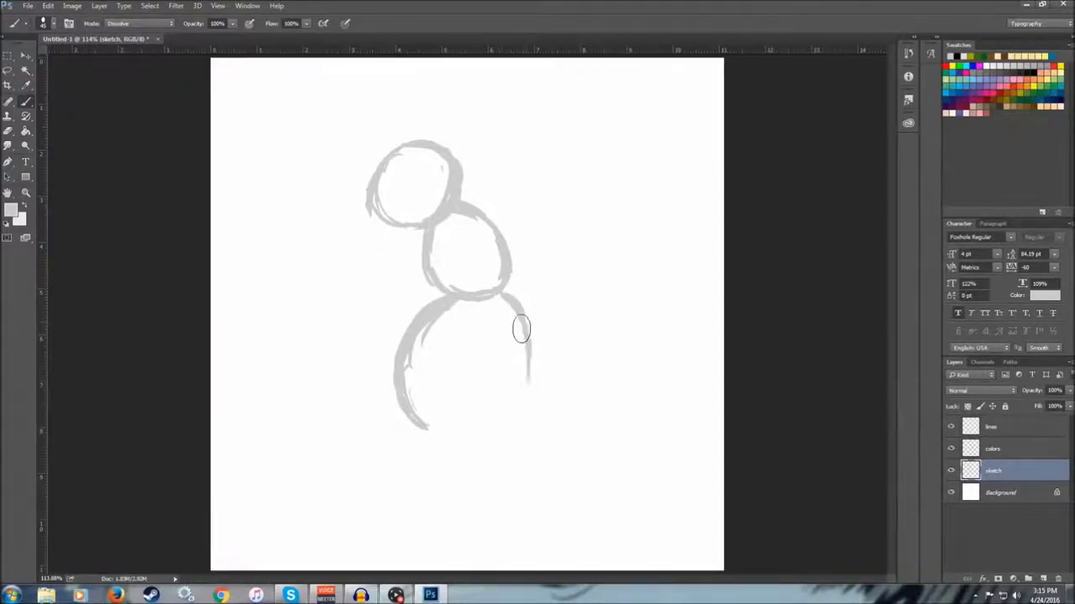
mouse_move(528, 348)
left_mouse_down()
mouse_move(413, 377)
mouse_move(485, 430)
left_mouse_up()
left_click_drag(411, 344, 496, 377)
left_click_drag(445, 319, 525, 361)
mouse_move(402, 407)
left_mouse_down()
mouse_move(441, 433)
mouse_move(377, 439)
left_mouse_up()
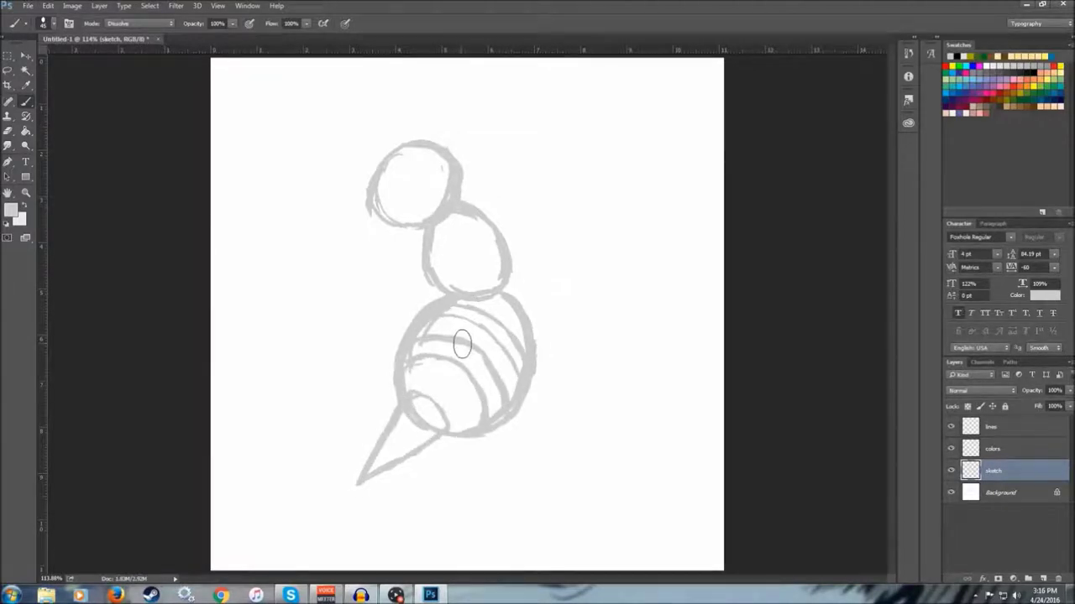
key("l")
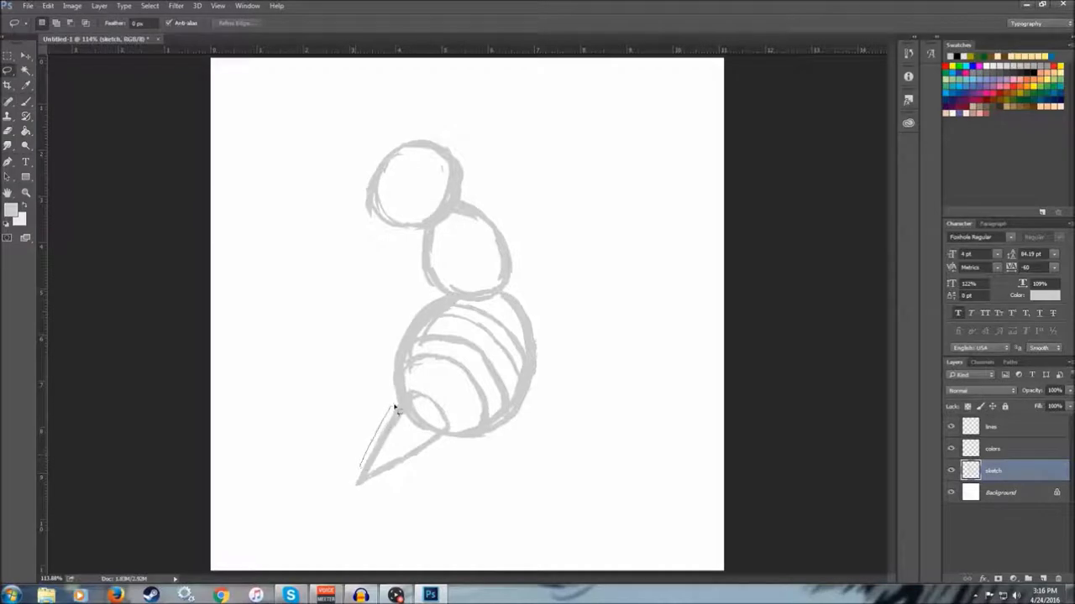
Rework the stinger area and redraw the thorax as a smoother circle.
left_click_drag(454, 434, 419, 498)
left_click_drag(363, 450, 366, 460)
key("b")
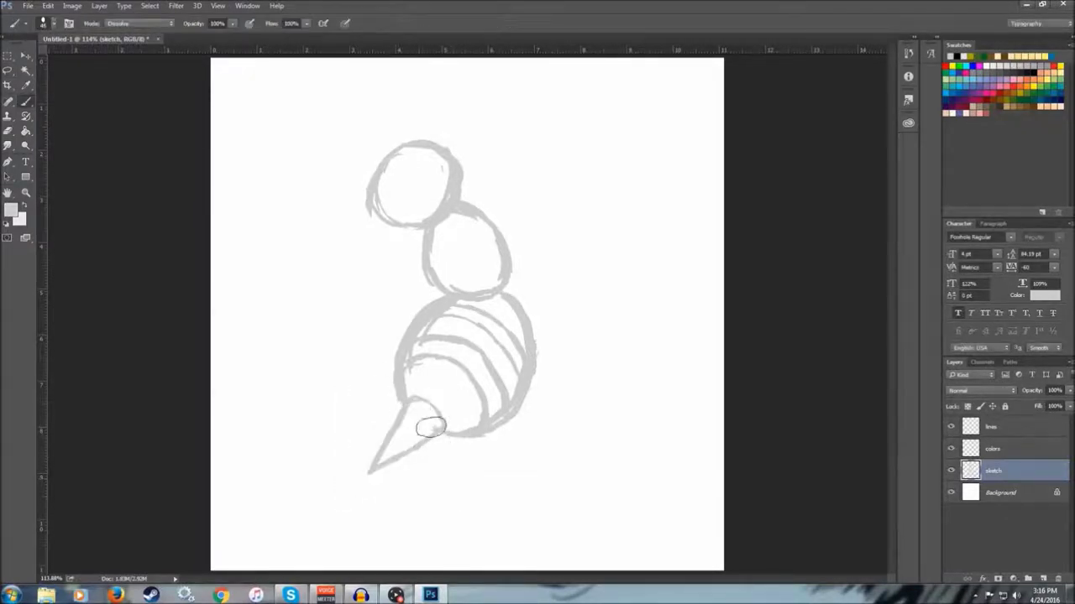
key("ctrl+z")
key("ctrl+z")
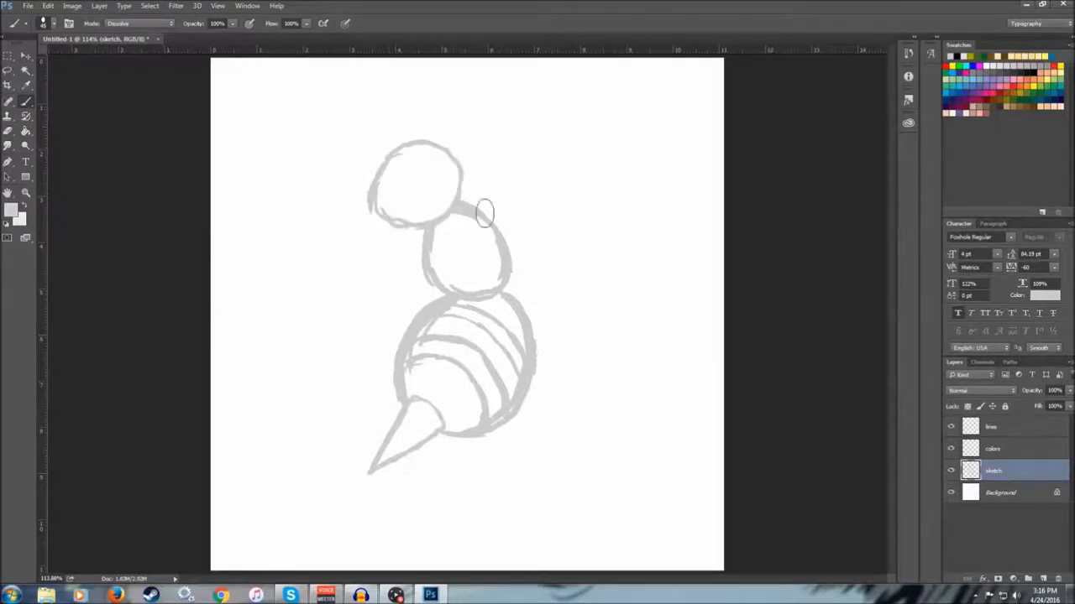
mouse_move(424, 248)
left_mouse_down()
mouse_move(367, 233)
mouse_move(340, 277)
mouse_move(424, 247)
left_mouse_up()
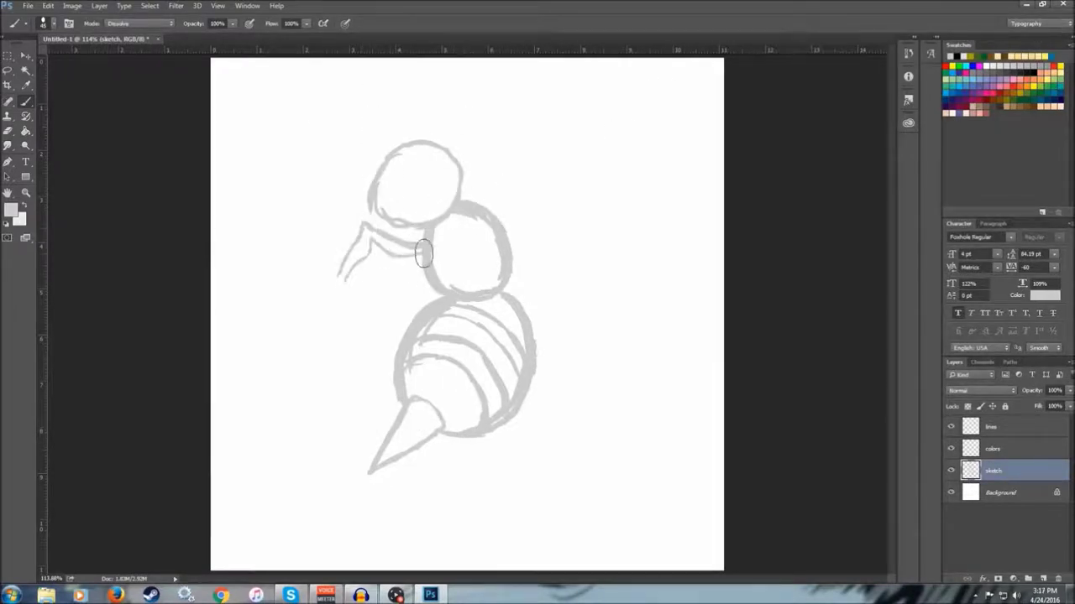
mouse_move(463, 211)
left_mouse_down()
mouse_move(524, 243)
mouse_move(537, 217)
mouse_move(546, 252)
left_mouse_up()
Draw a large lance on the left arm, lasso it, and scale it to about 90%.
mouse_move(267, 336)
left_mouse_down()
mouse_move(293, 272)
mouse_move(357, 302)
left_mouse_up()
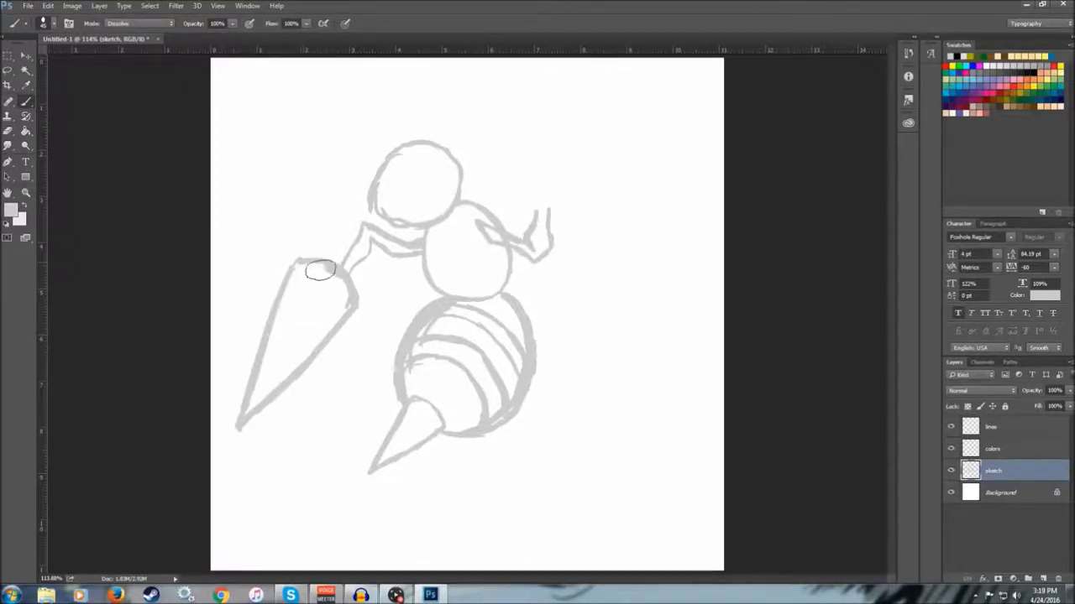
key("l")
left_click_drag(252, 325, 304, 237)
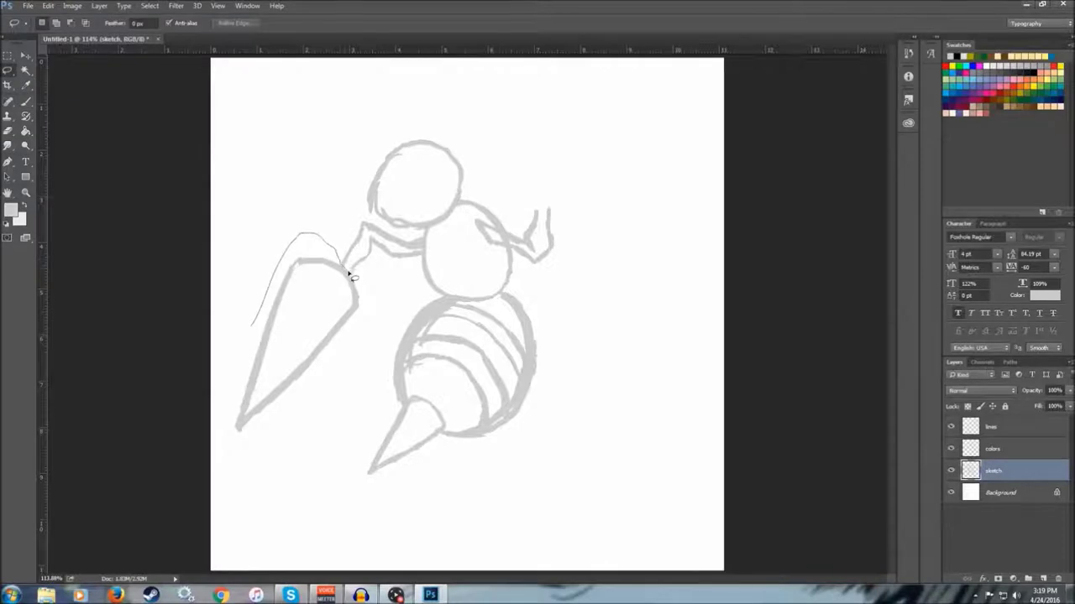
left_click_drag(370, 307, 263, 451)
left_click_drag(232, 397, 267, 312)
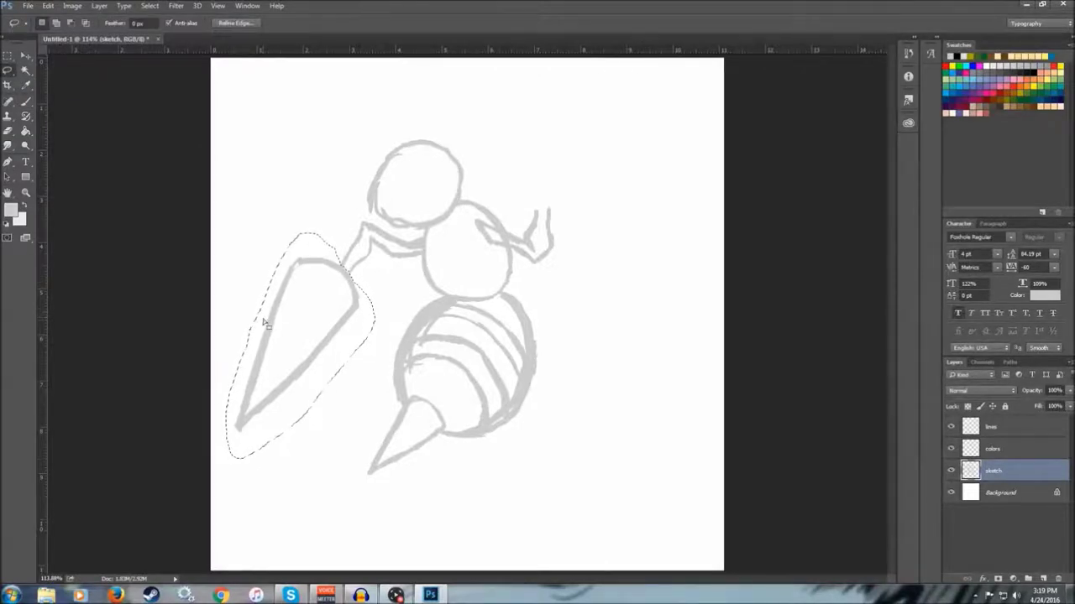
key("v")
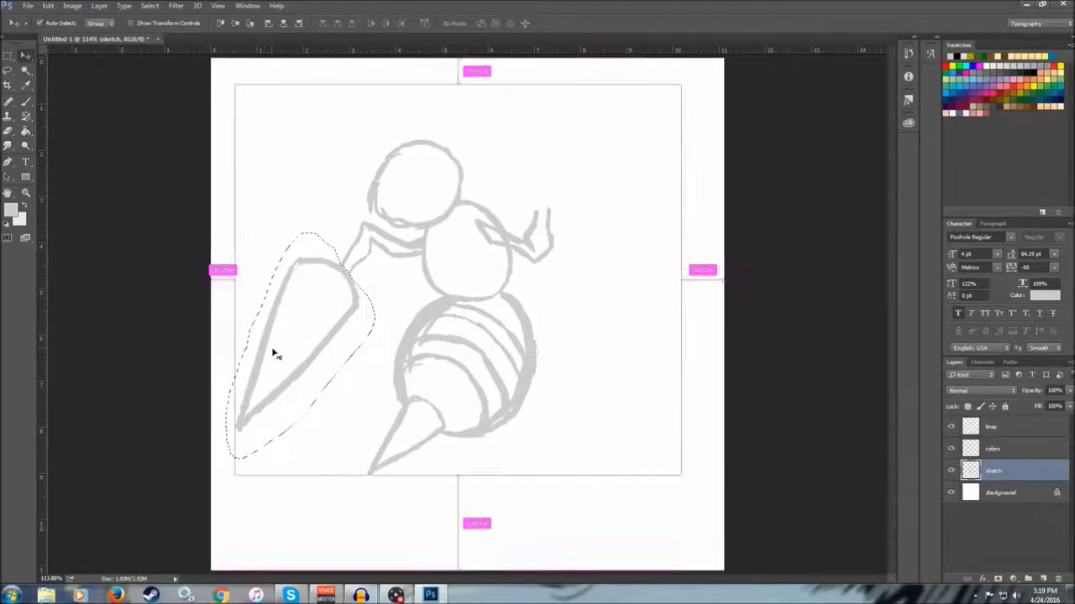
key("ctrl+t")
left_click_drag(226, 459, 240, 435)
key("Down")
key("Down")
key("Down")
key("Down")
key("Down")
key("Down")
key("Down")
key("Right")
key("Right")
key("Right")
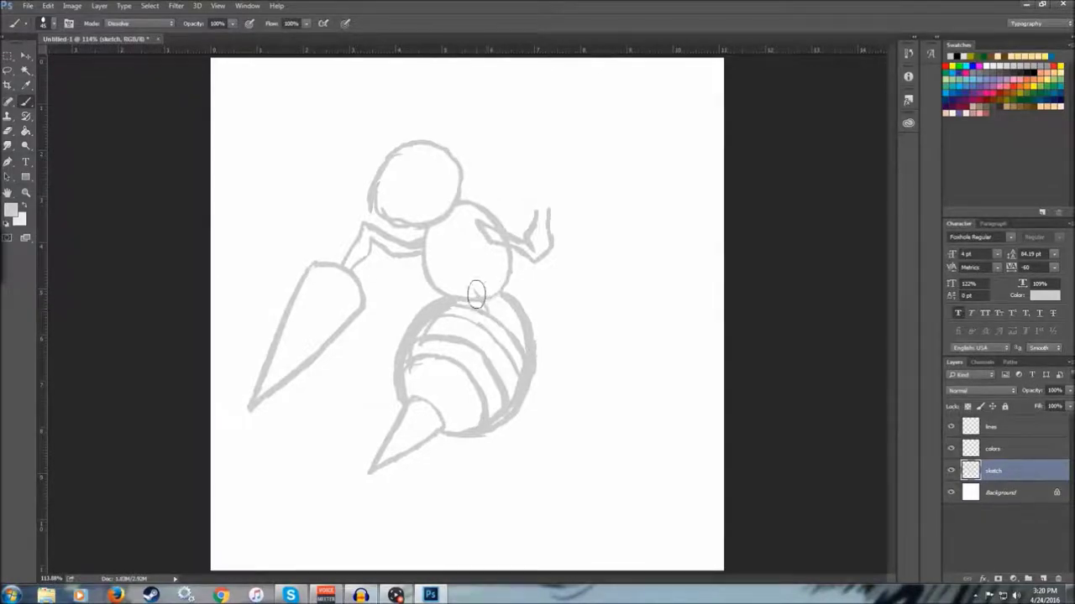
Sketch the upper right leg along the abdomen's right edge.
left_click_drag(552, 377, 514, 344)
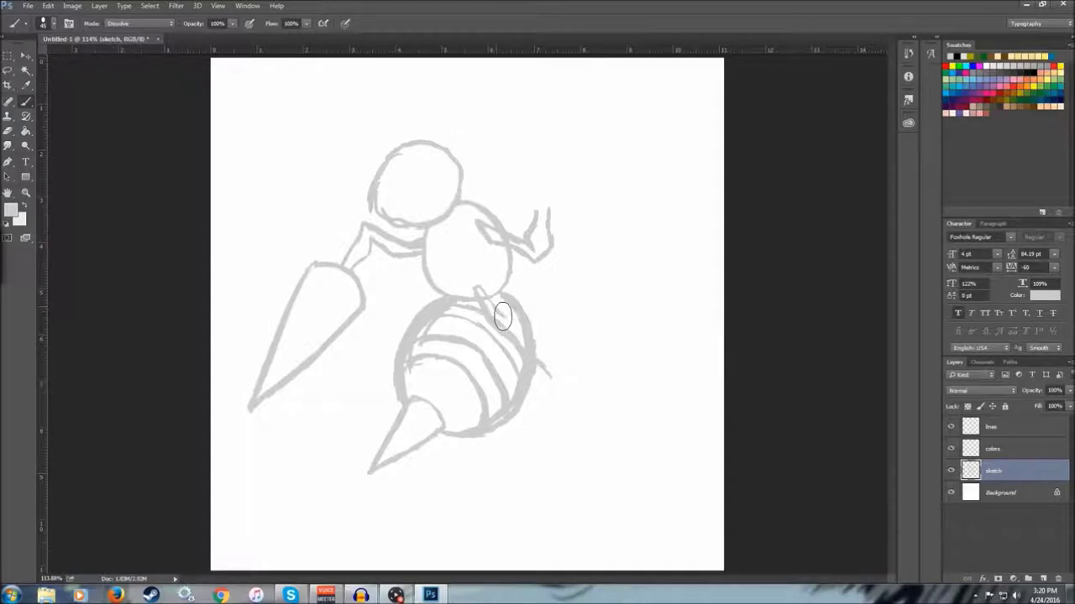
left_click_drag(504, 311, 532, 340)
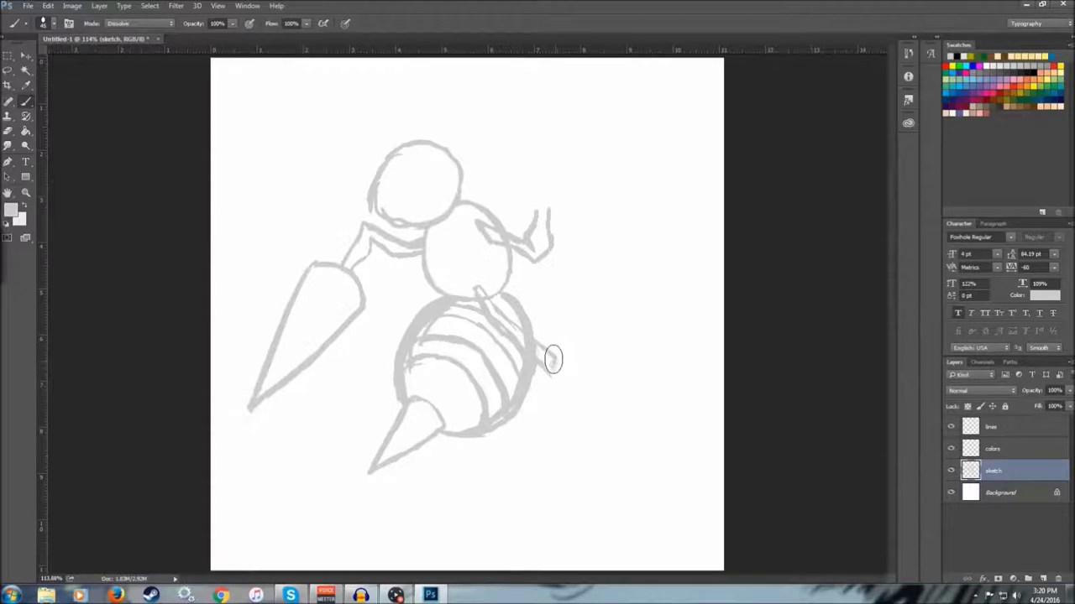
left_click_drag(542, 372, 522, 358)
left_click_drag(540, 382, 553, 428)
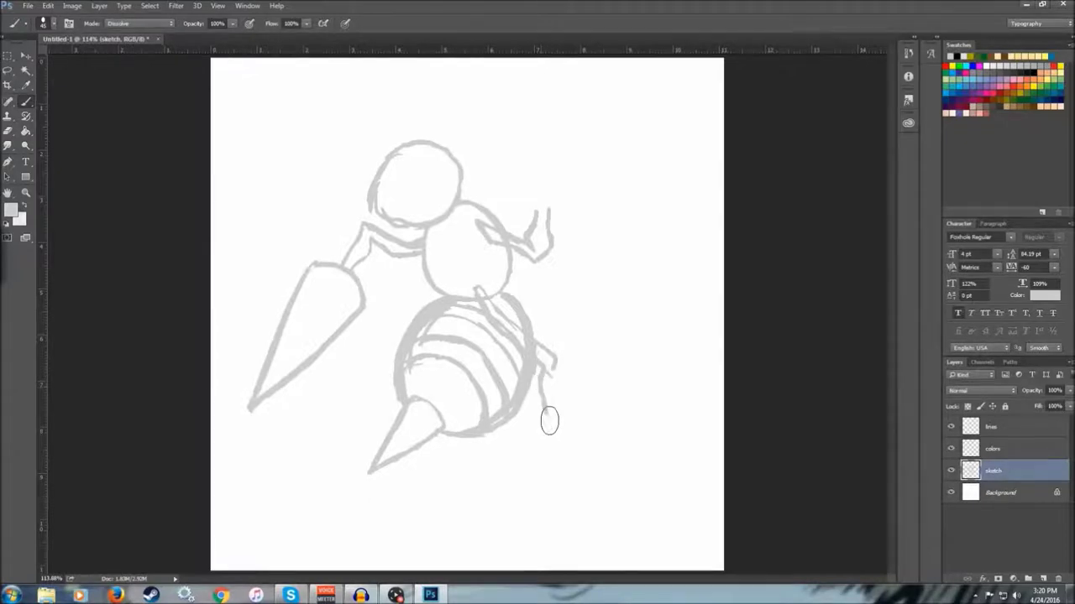
left_click_drag(541, 387, 557, 445)
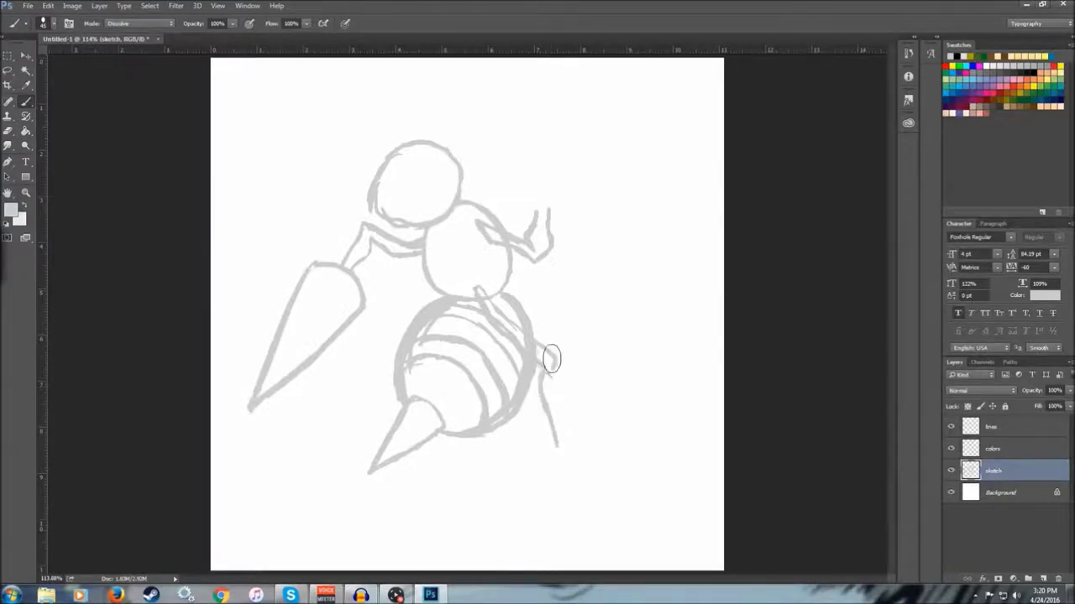
left_click_drag(556, 376, 571, 415)
Extend the leg into a hooked foot and begin an arm line left of the thorax.
left_click_drag(568, 396, 574, 483)
mouse_move(553, 433)
left_mouse_down()
mouse_move(562, 470)
mouse_move(550, 492)
left_mouse_up()
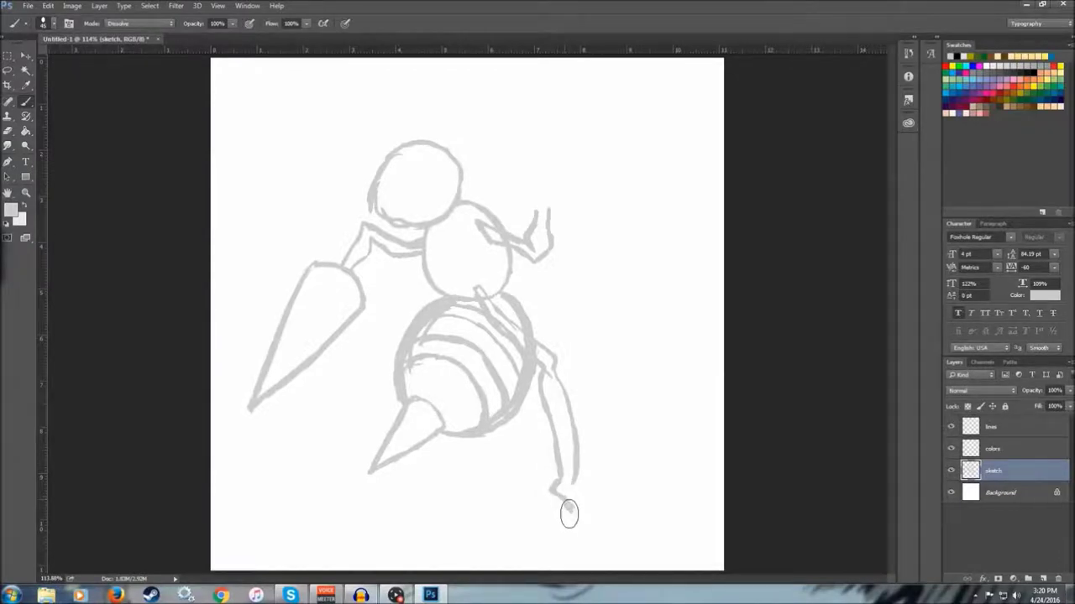
left_click_drag(578, 475, 573, 514)
left_click_drag(547, 478, 563, 507)
left_click_drag(416, 298, 397, 313)
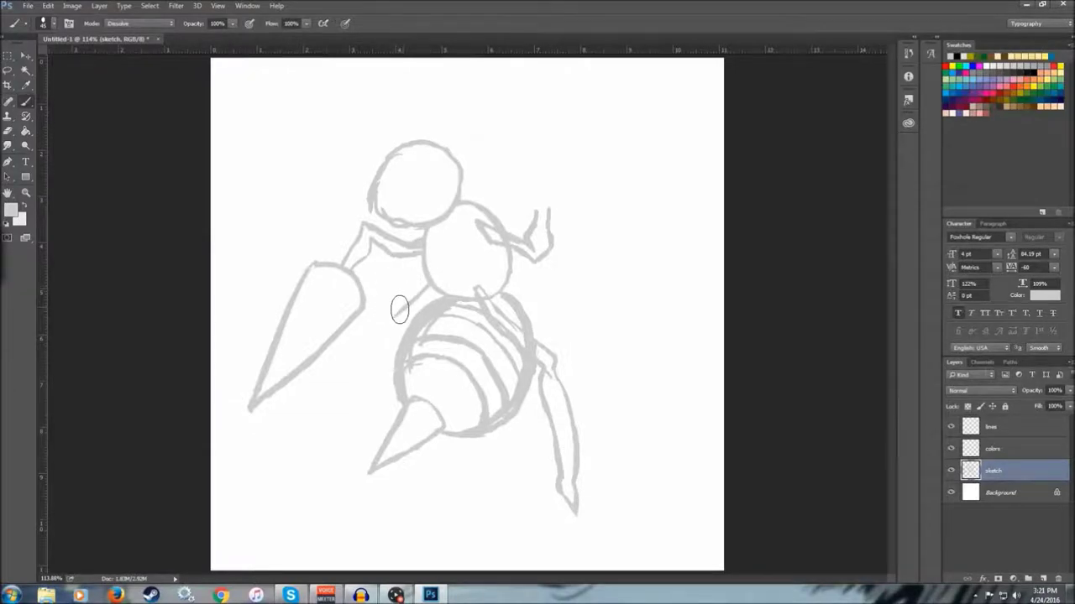
left_click_drag(412, 295, 357, 348)
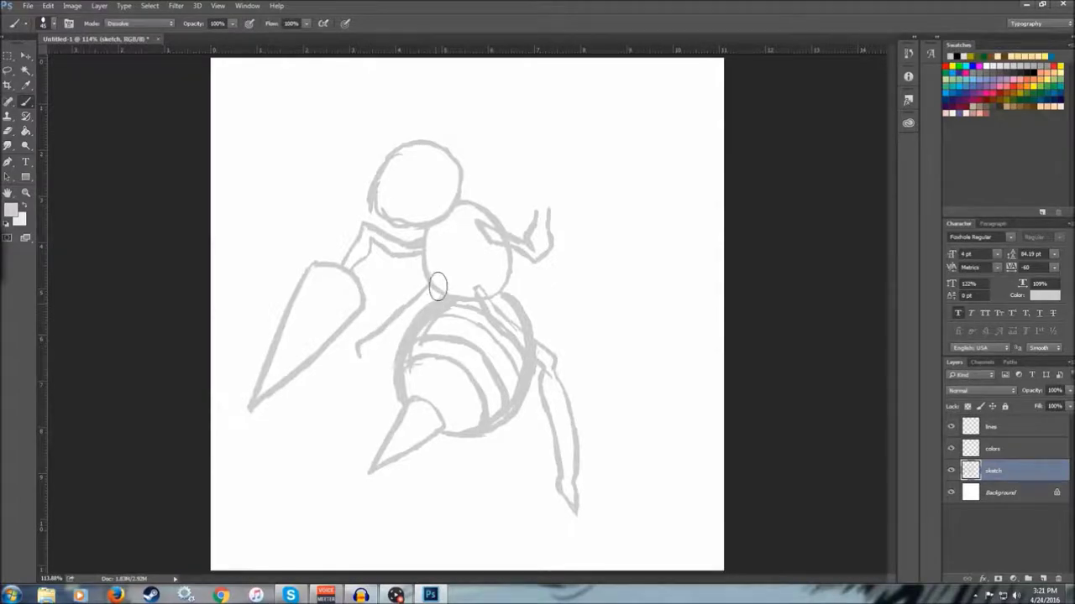
Draw the left leg with its foot and shape a small foot on the right leg.
left_click_drag(421, 297, 380, 349)
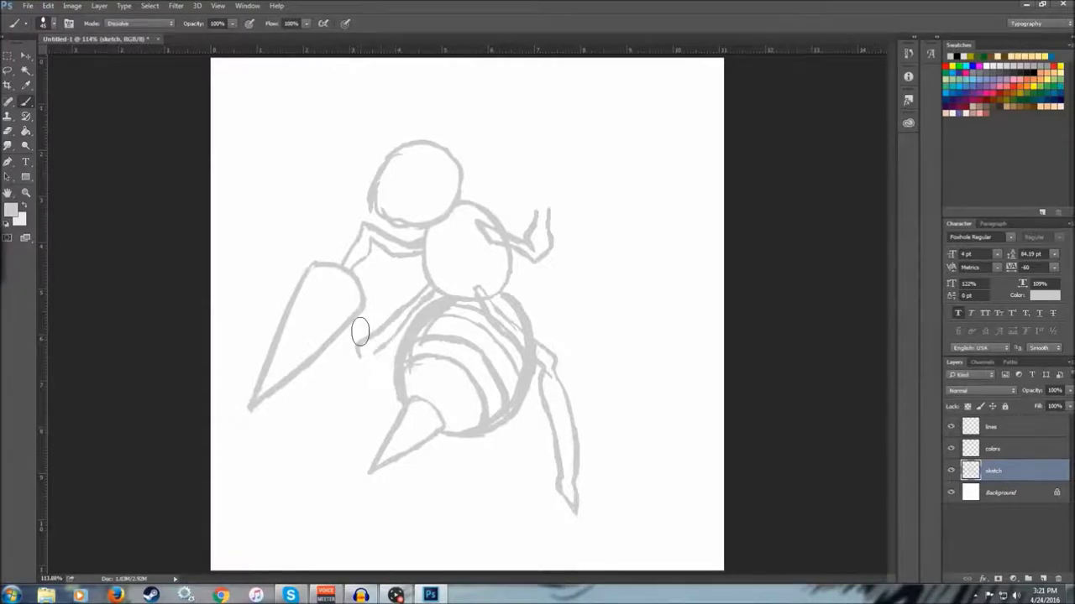
left_click_drag(381, 337, 411, 312)
mouse_move(371, 330)
left_mouse_down()
mouse_move(337, 346)
mouse_move(347, 378)
mouse_move(341, 446)
left_mouse_up()
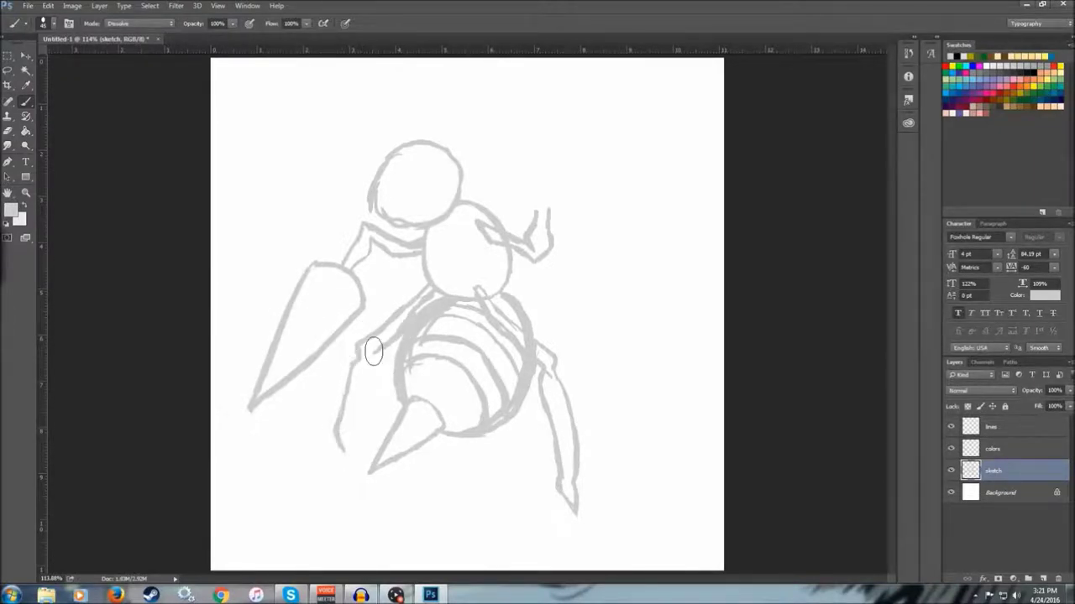
left_click_drag(367, 353, 351, 478)
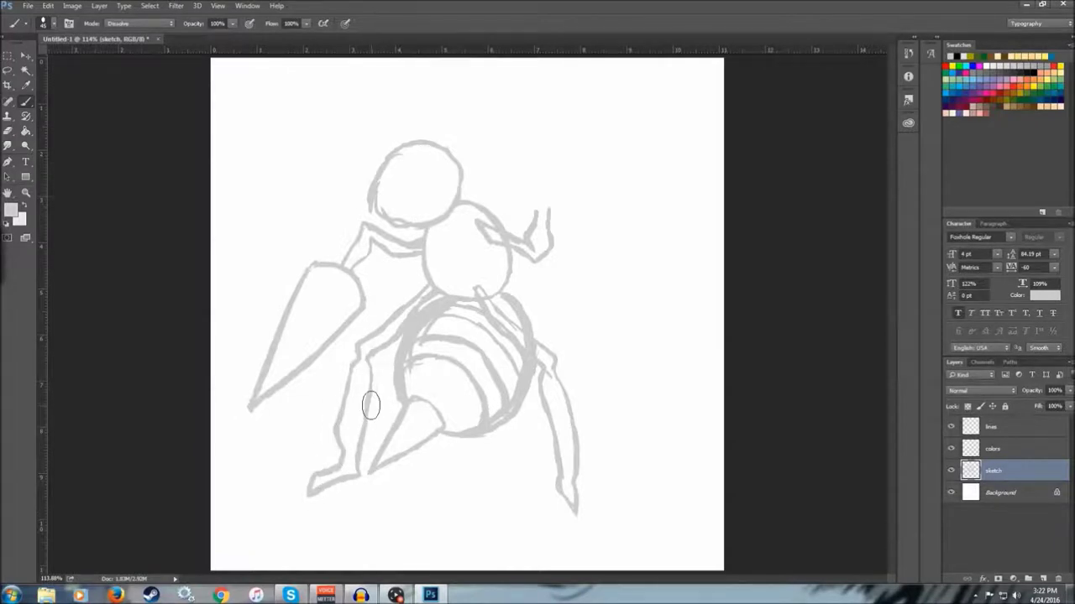
key("l")
key("b")
left_click_drag(579, 495, 576, 516)
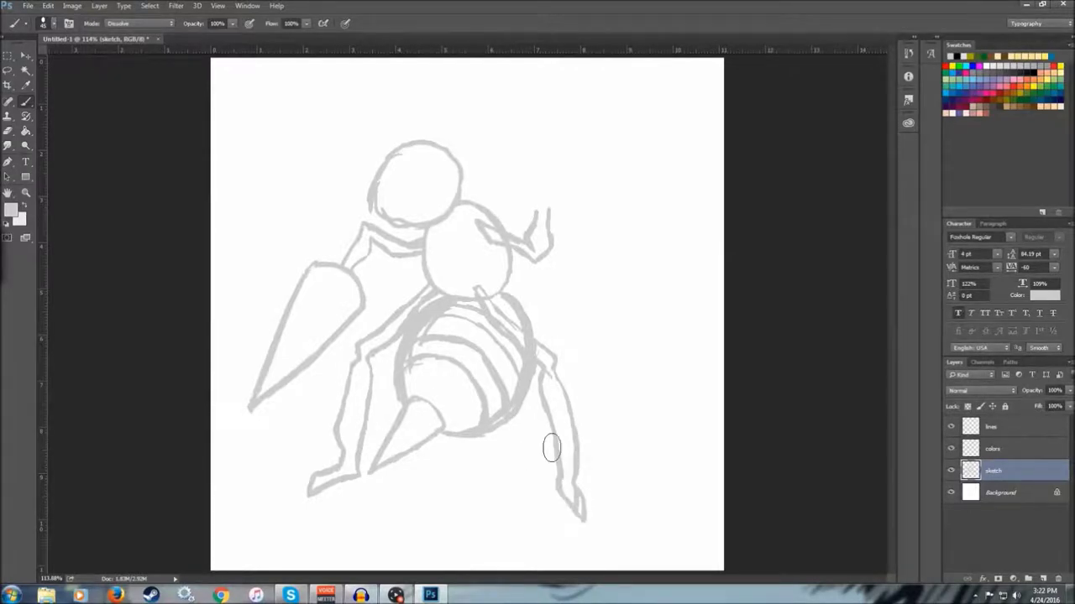
Briefly check Skype, then move the whole sketch down and right.
left_click(290, 595)
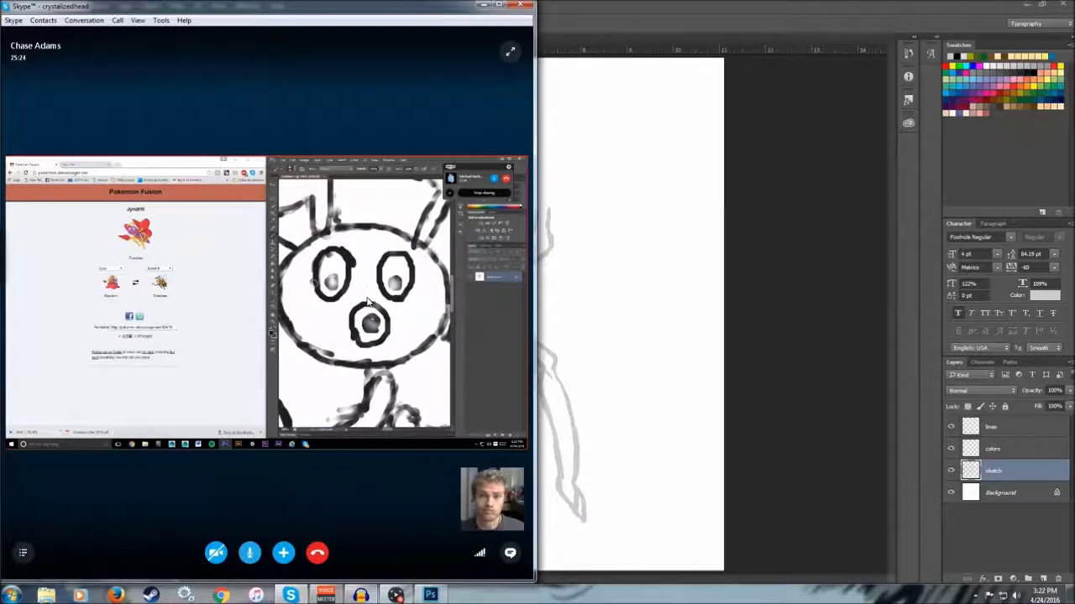
left_click(621, 9)
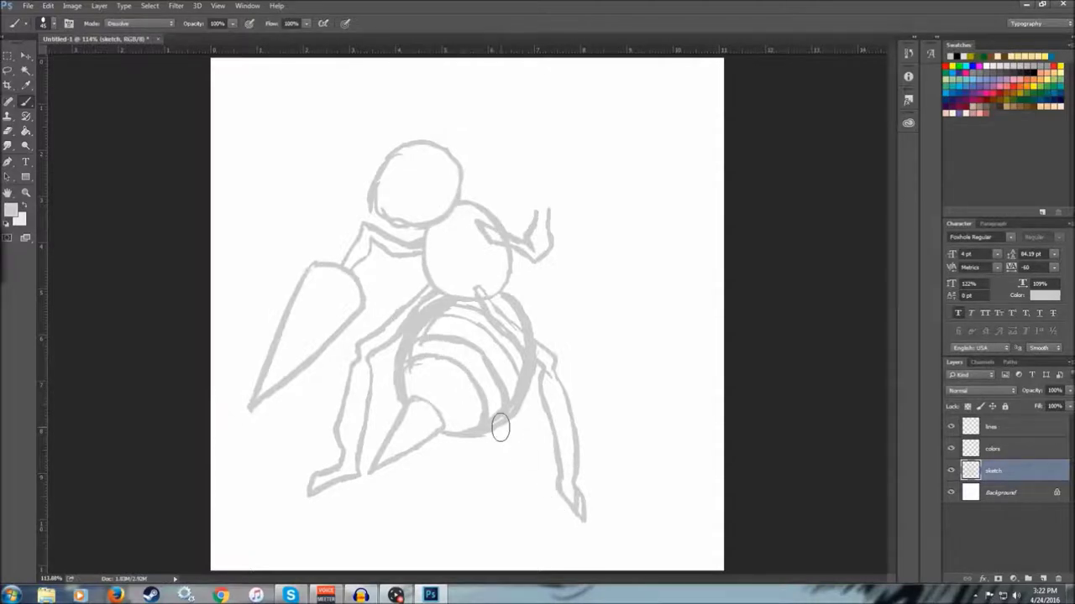
key("v")
left_click_drag(528, 234, 544, 275)
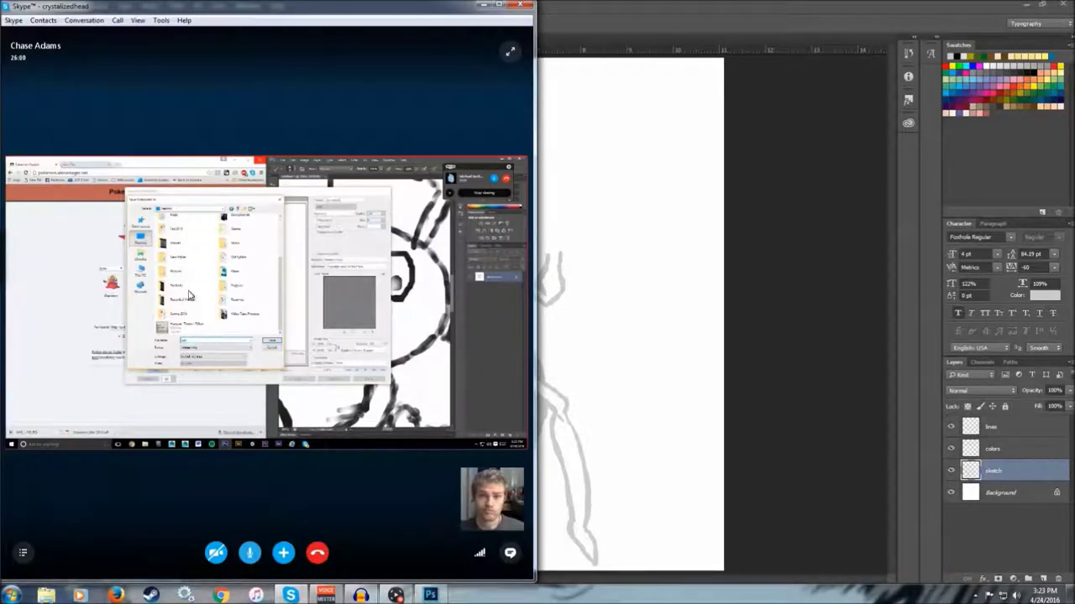
Draw looped antennae above the bee's head.
left_click(566, 18)
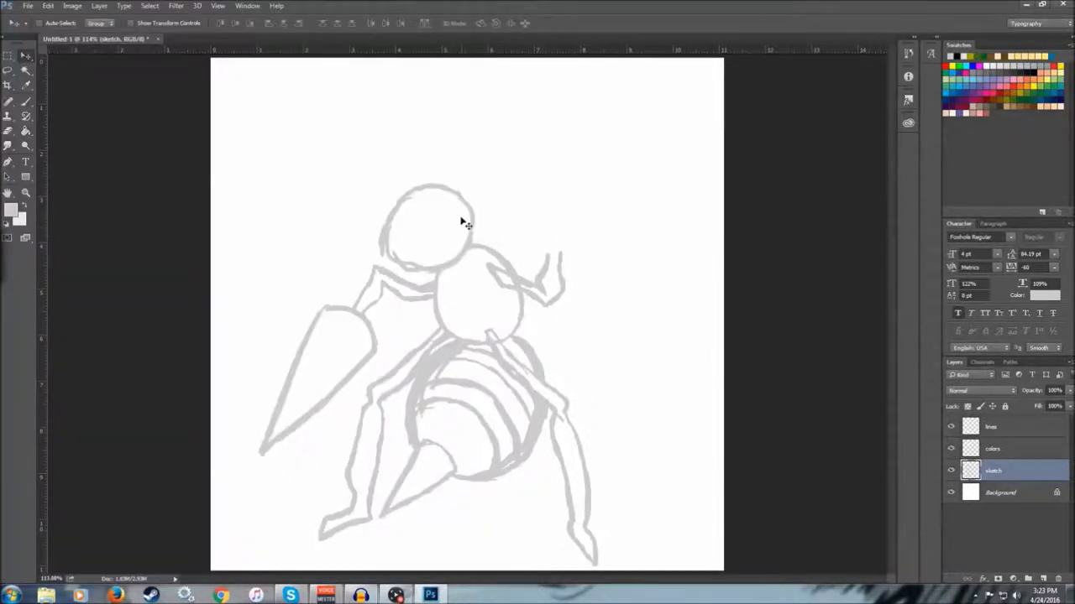
key("b")
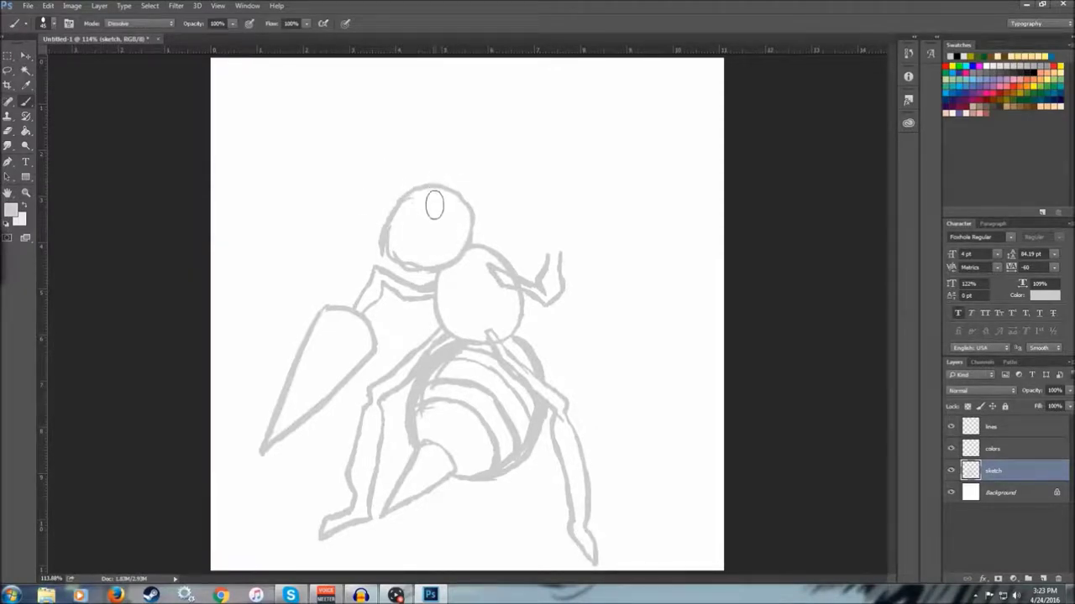
mouse_move(416, 134)
left_mouse_down()
mouse_move(436, 204)
mouse_move(388, 147)
mouse_move(402, 168)
left_mouse_up()
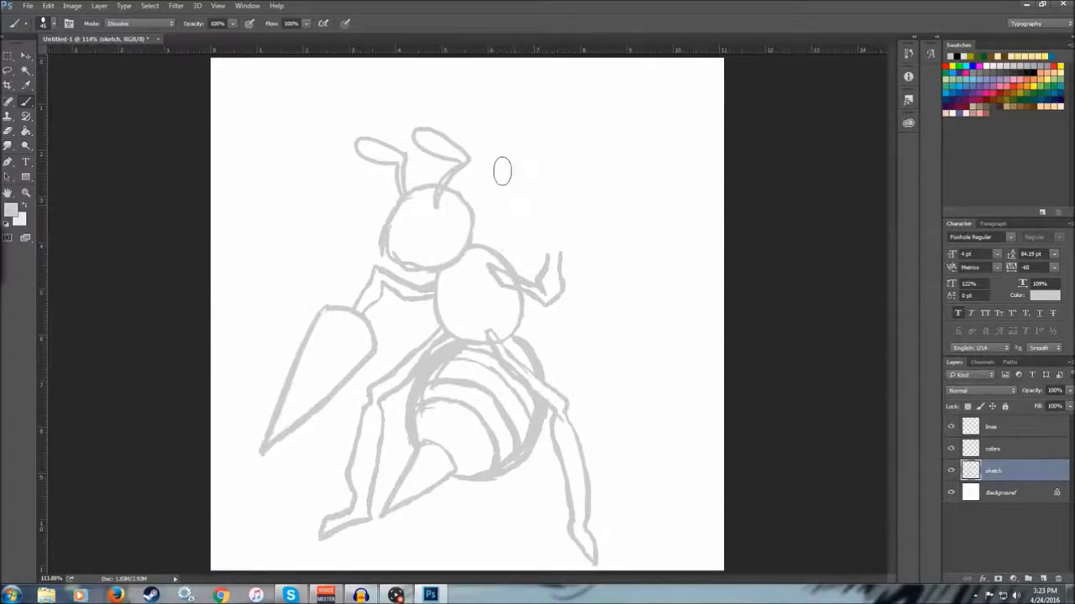
Sketch a tall pointed spike held up by the raised right arm.
mouse_move(523, 121)
left_mouse_down()
mouse_move(526, 103)
mouse_move(511, 222)
left_mouse_up()
left_click_drag(518, 186, 511, 234)
left_click_drag(537, 107, 549, 139)
left_click_drag(535, 100, 561, 192)
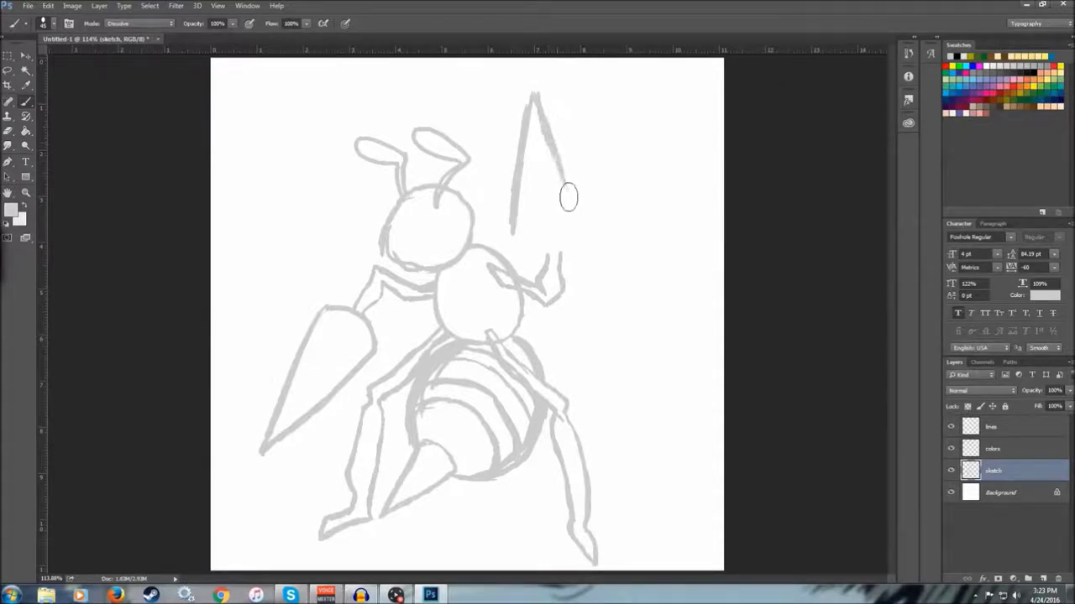
left_click_drag(554, 151, 568, 204)
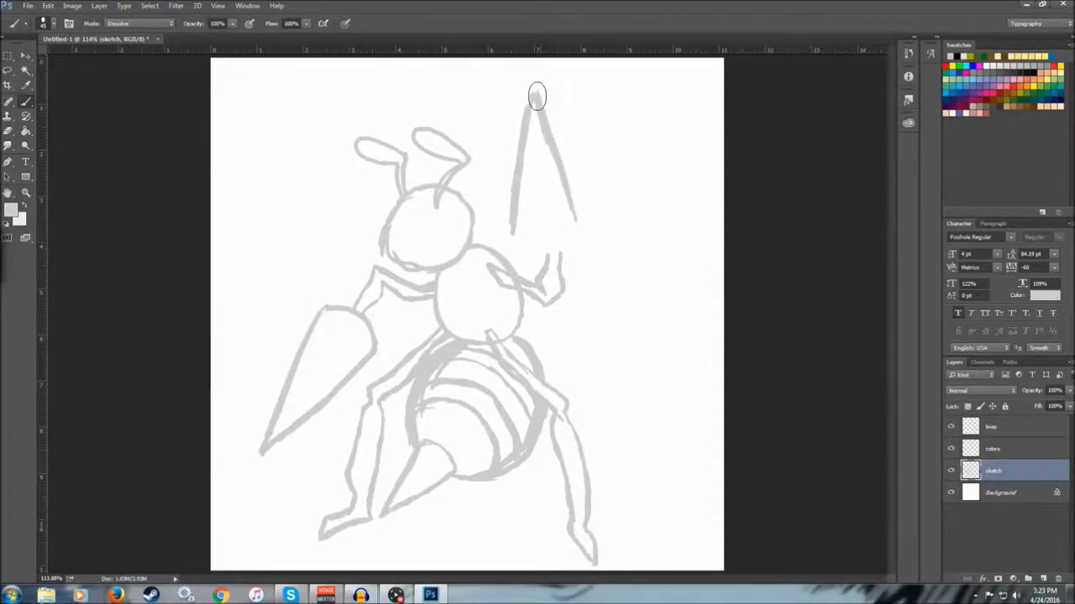
left_click_drag(511, 235, 553, 252)
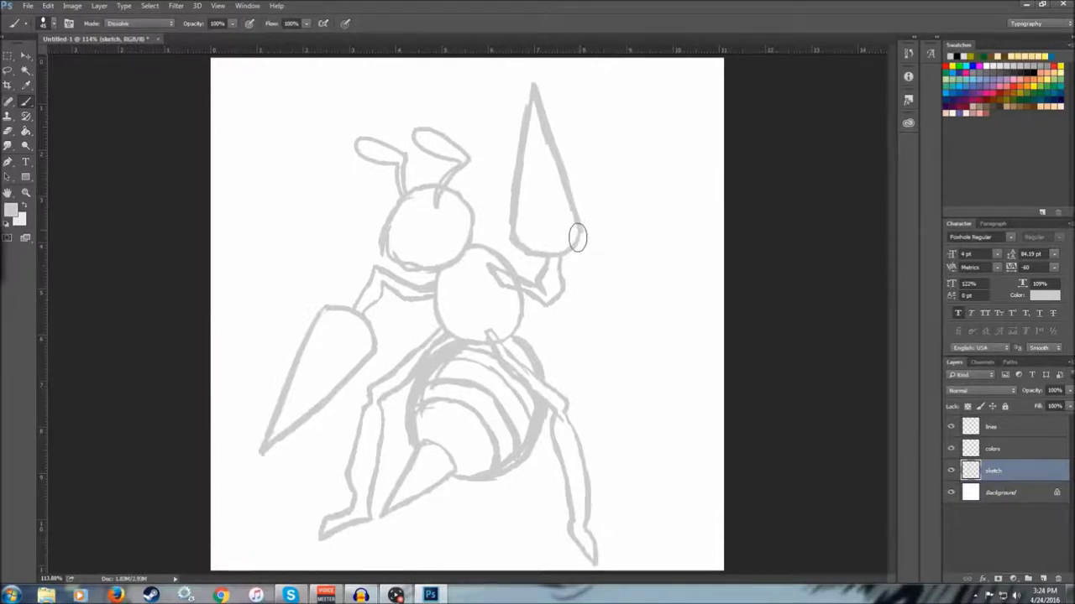
left_click_drag(580, 223, 554, 251)
key("l")
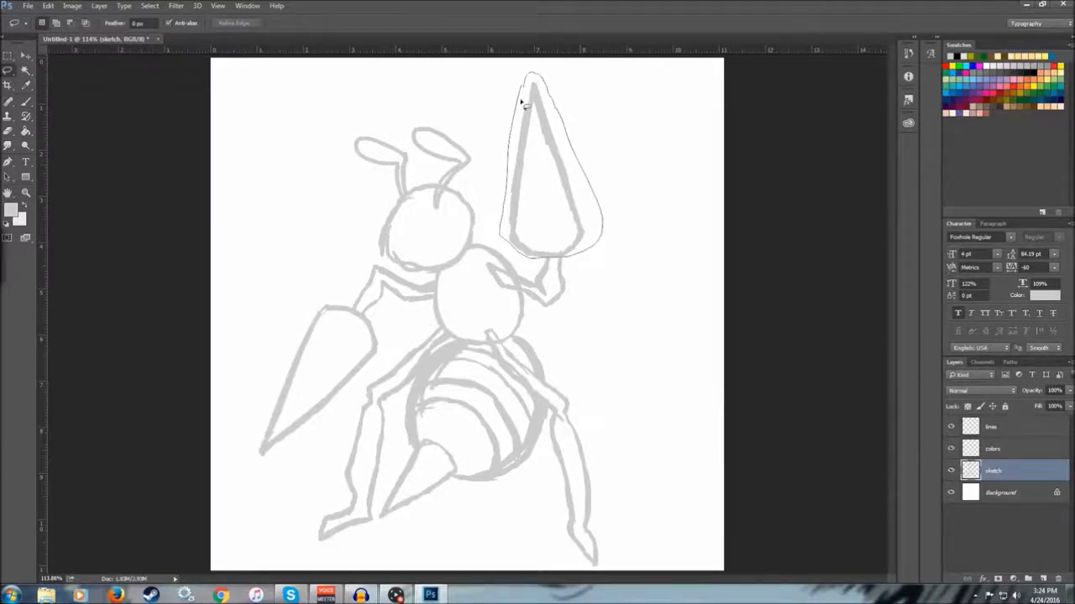
Nudge the raised spear slightly up and right, then close its base with a stroke.
key("v")
left_click_drag(542, 151, 540, 155)
key("Up")
key("Up")
key("Up")
key("Right")
key("Right")
key("Right")
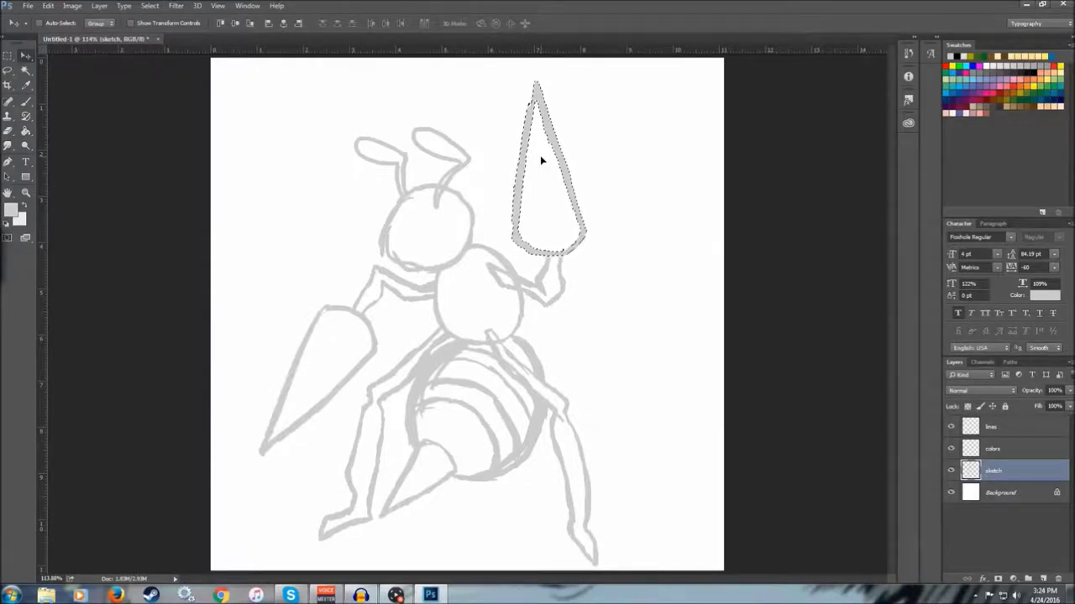
key("Right")
key("Right")
key("ctrl+d")
key("b")
key("Return")
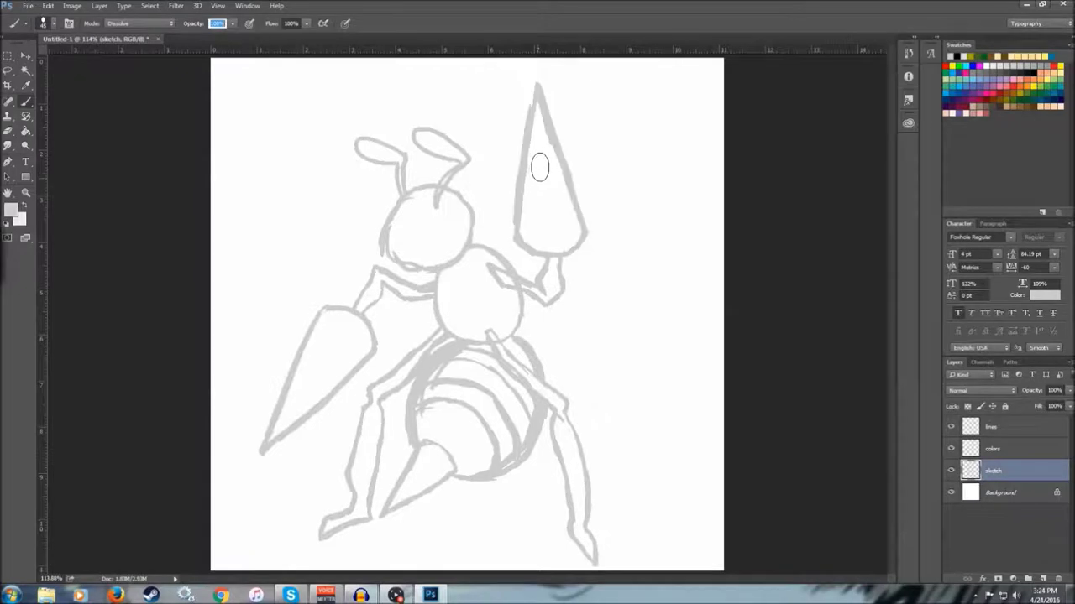
left_click(517, 237)
left_click_drag(526, 251, 573, 249)
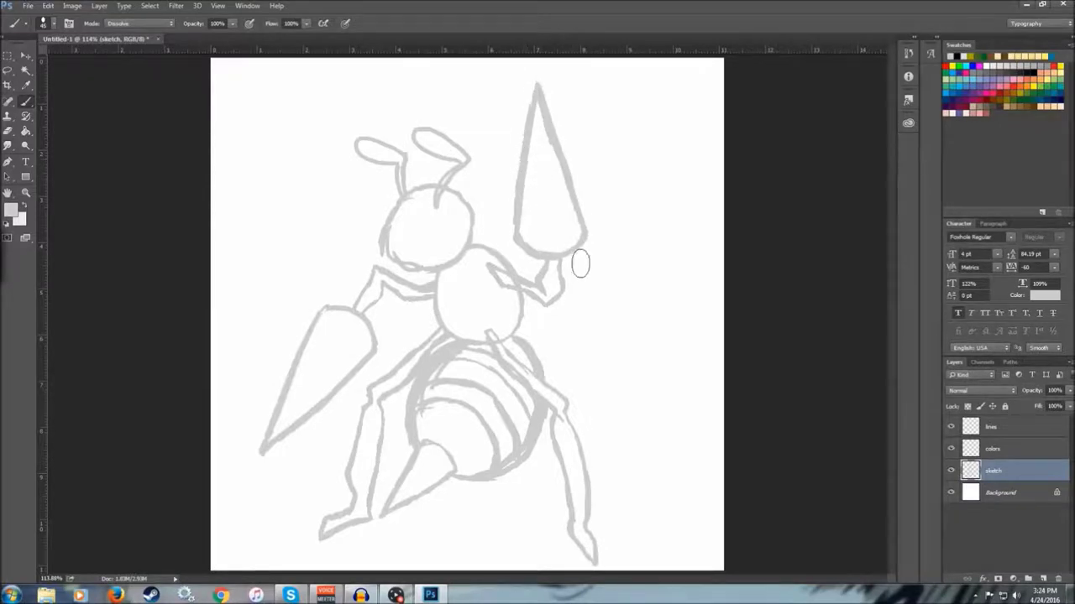
Shrink the lassoed left spear to about 96% and dismiss the feather warning.
key("l")
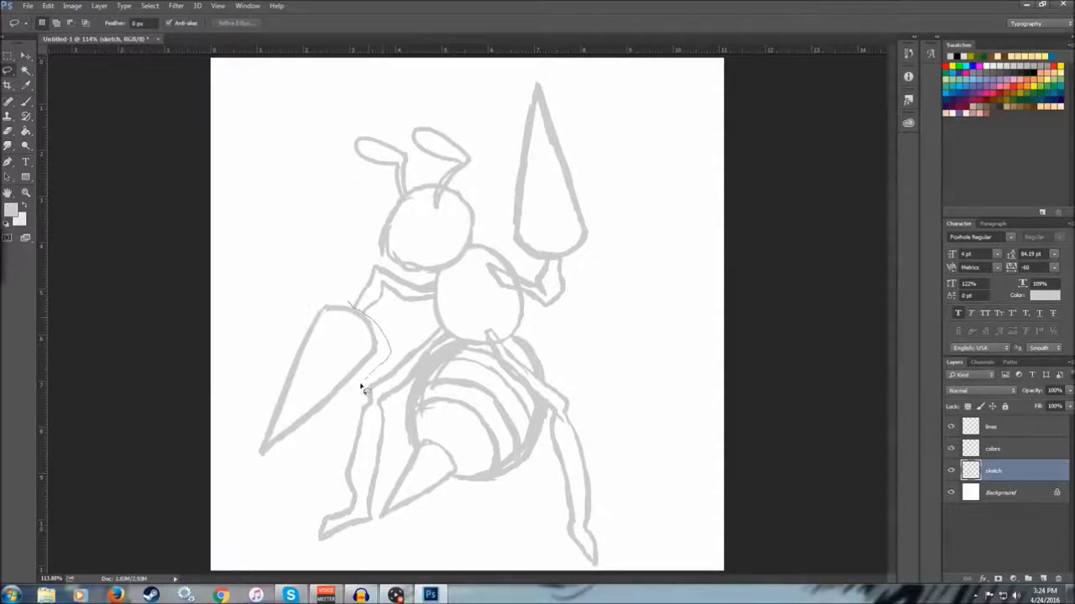
left_click_drag(250, 412, 351, 299)
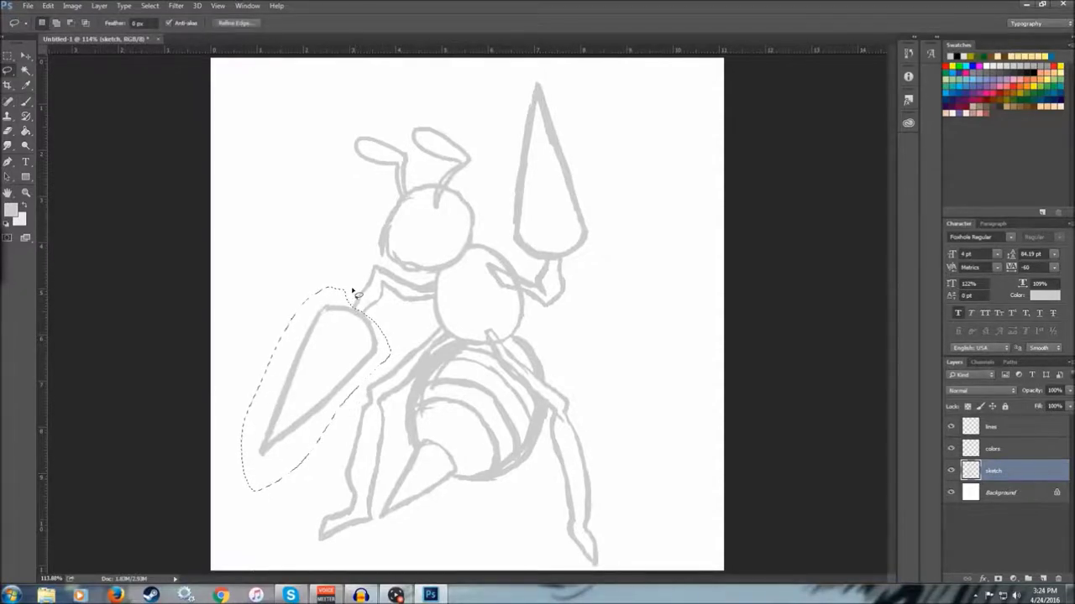
key("ctrl+t")
left_click_drag(240, 493, 246, 481)
key("Return")
key("Return")
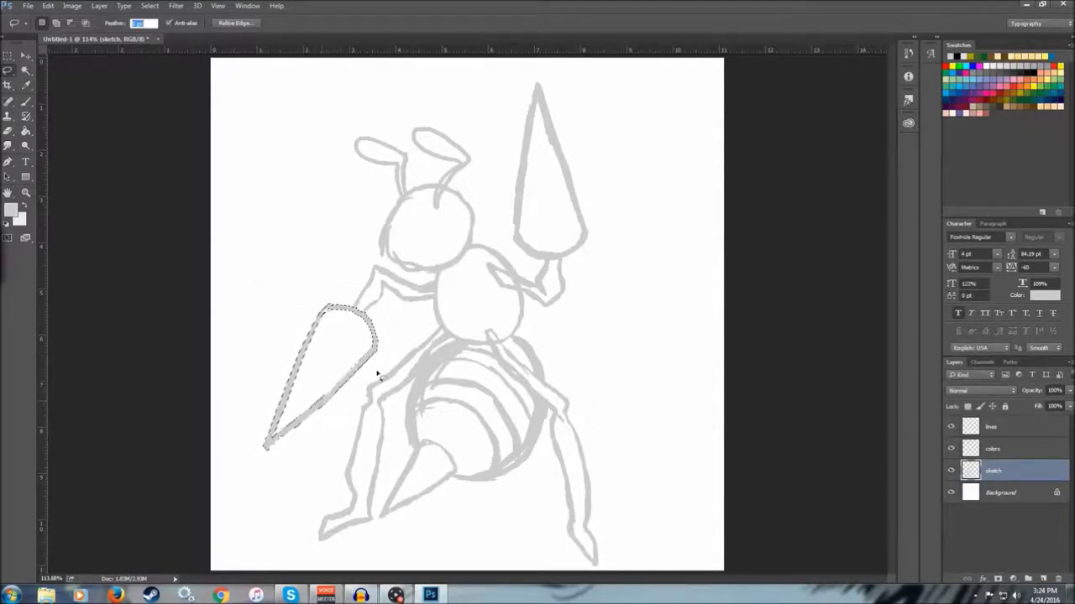
type("5")
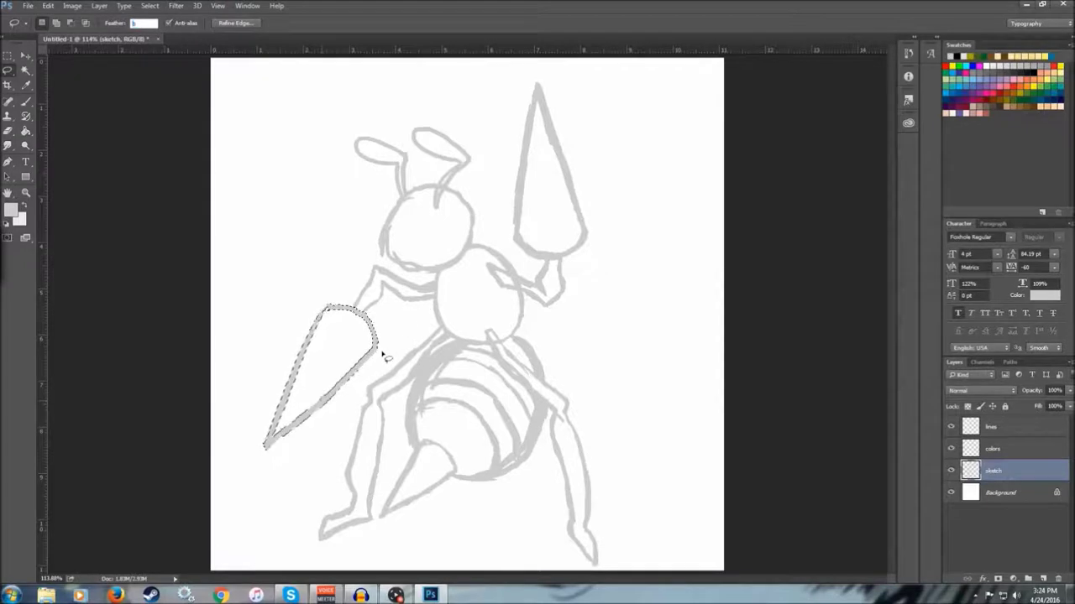
left_click(387, 348)
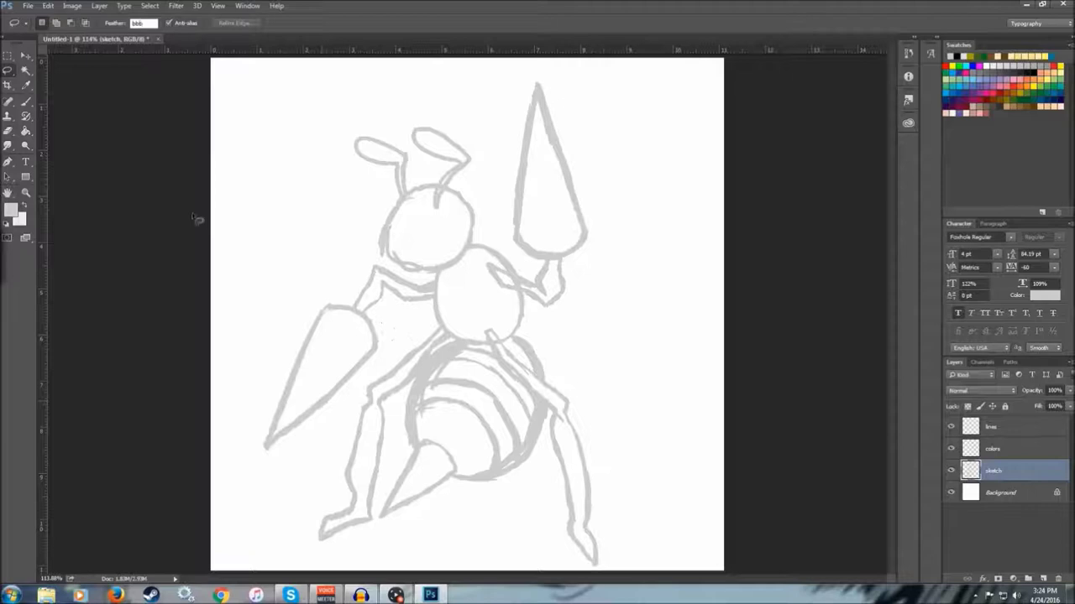
left_click(26, 102)
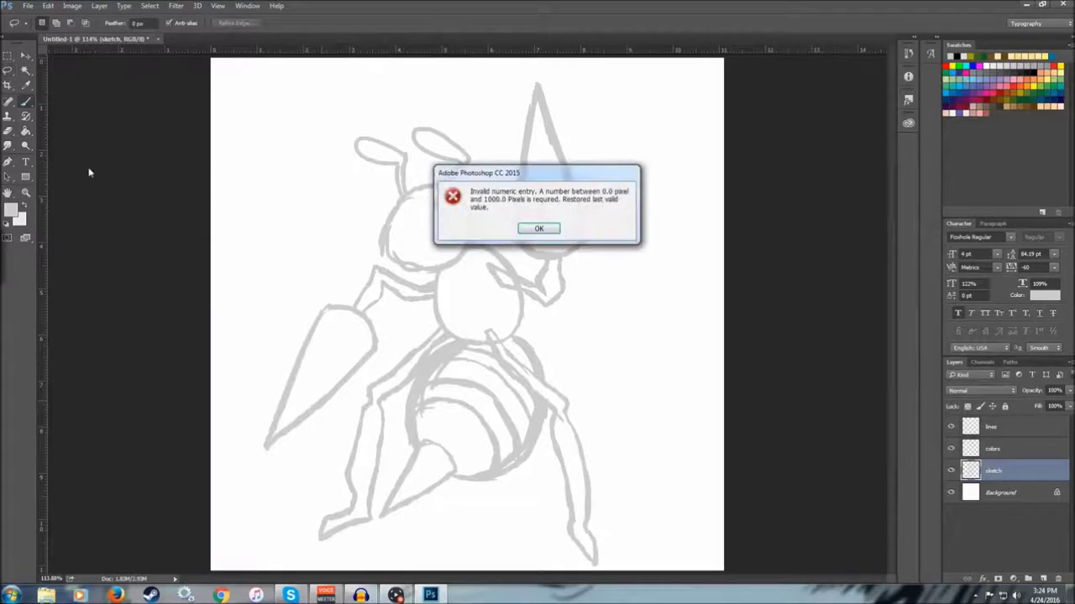
left_click(539, 228)
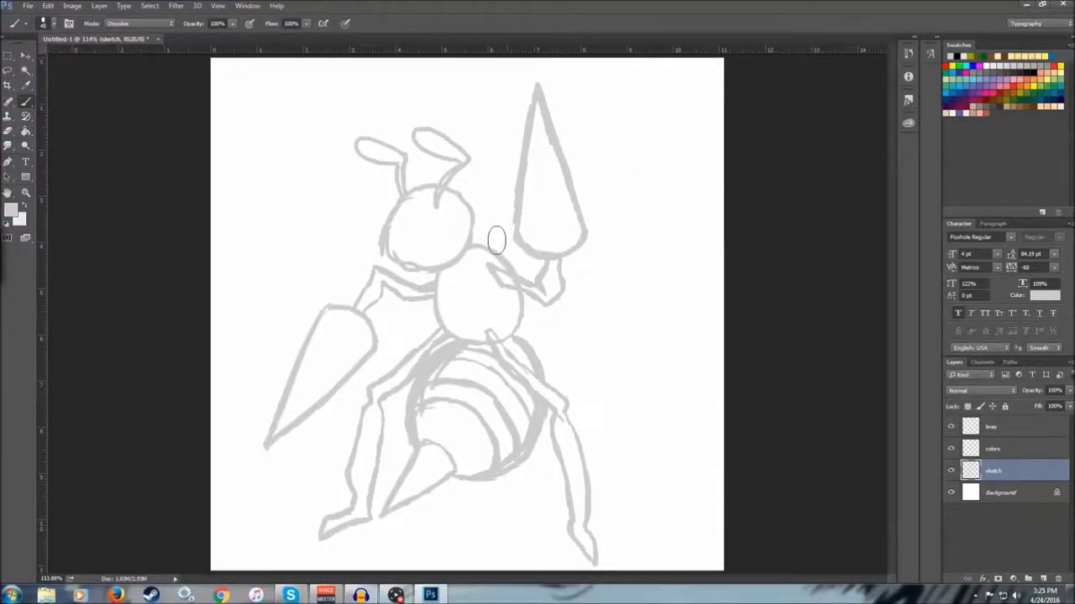
Sketch two rounded wings behind the raised spear, redrawing the lower wing curve.
left_click_drag(491, 248, 512, 210)
mouse_move(564, 156)
left_mouse_down()
mouse_move(622, 134)
mouse_move(668, 242)
left_mouse_up()
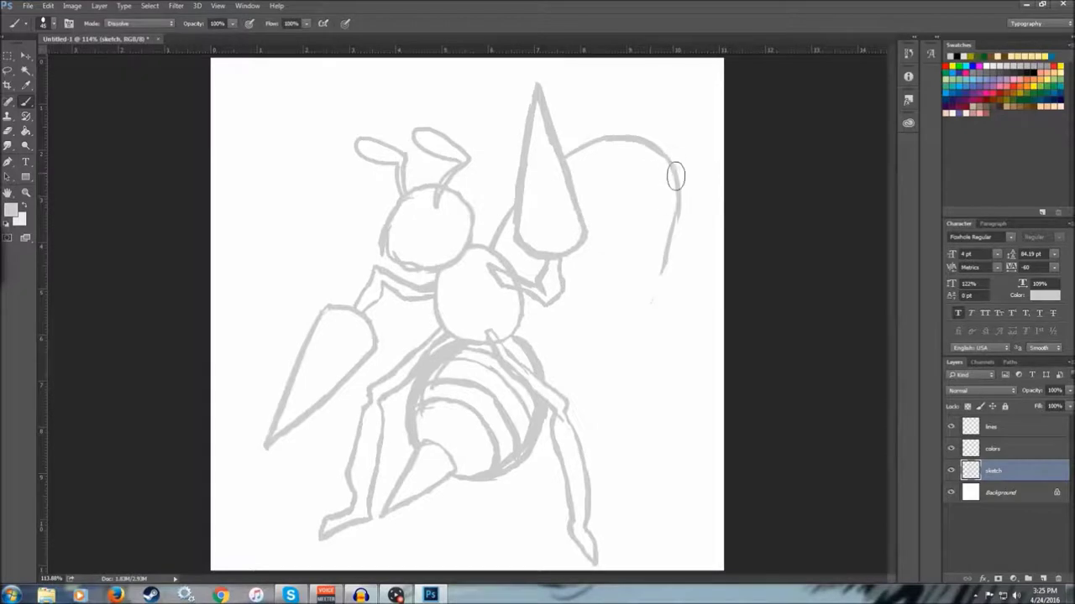
left_click_drag(677, 183, 643, 297)
mouse_move(662, 262)
left_mouse_down()
mouse_move(636, 303)
mouse_move(643, 290)
mouse_move(588, 312)
mouse_move(520, 319)
mouse_move(630, 305)
left_mouse_up()
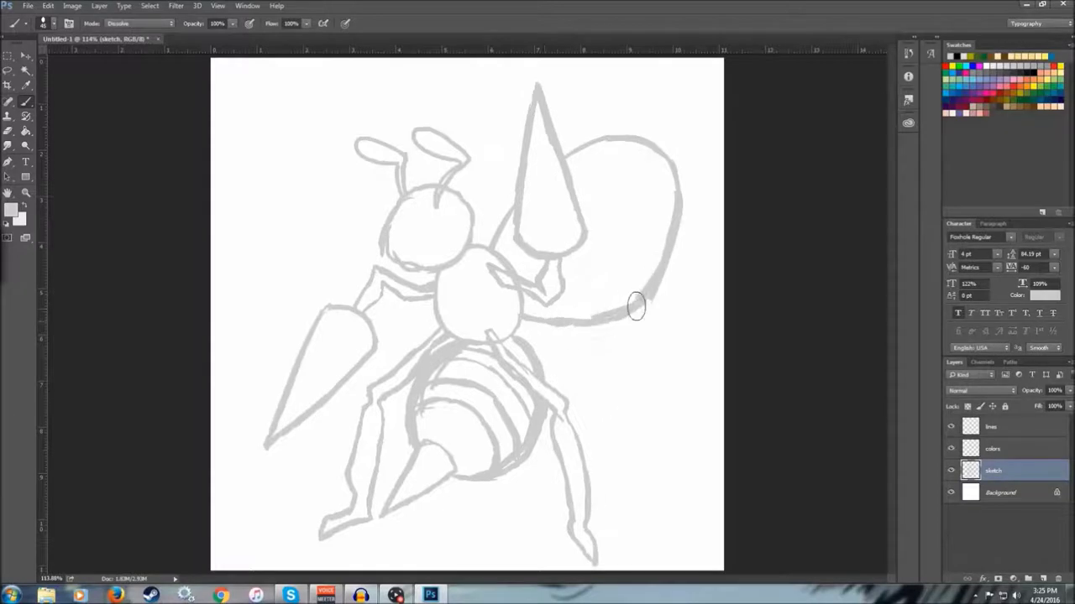
mouse_move(629, 319)
left_mouse_down()
mouse_move(630, 372)
mouse_move(579, 437)
left_mouse_up()
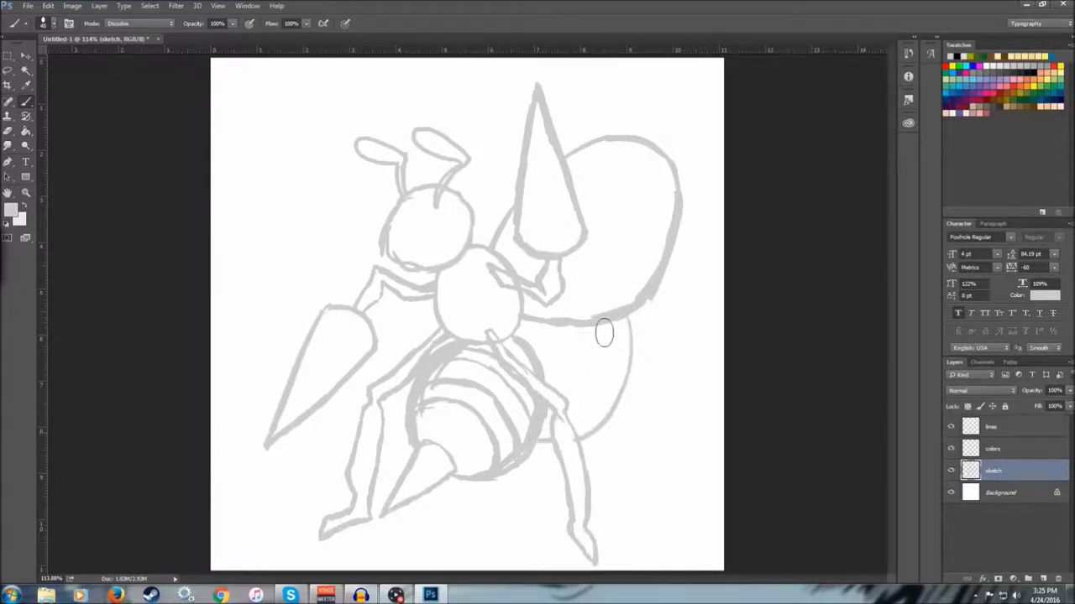
key("ctrl+z")
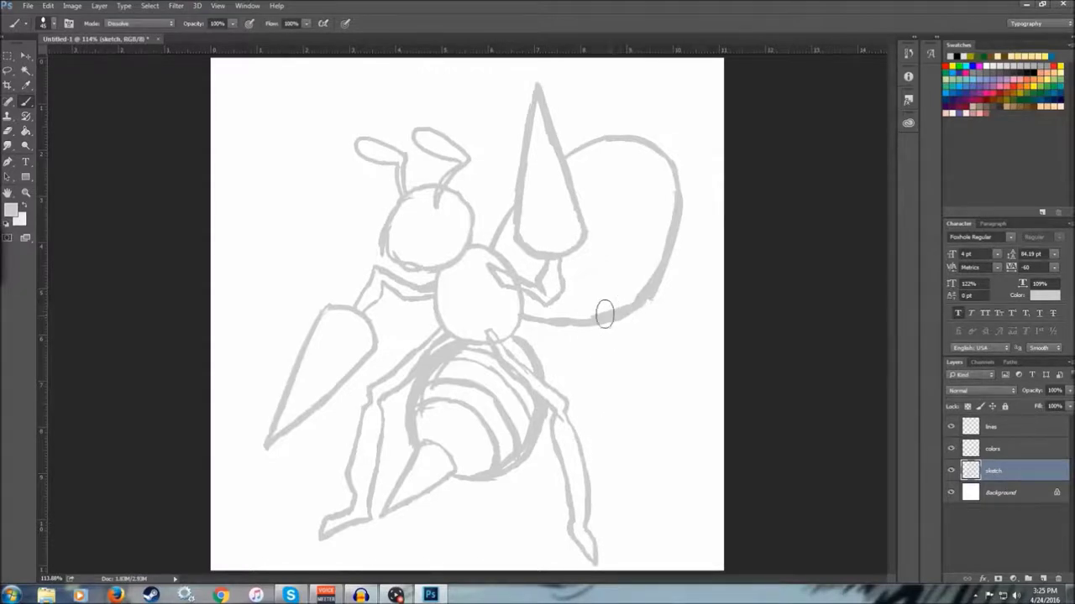
mouse_move(625, 312)
left_mouse_down()
mouse_move(628, 361)
mouse_move(598, 413)
mouse_move(571, 425)
left_mouse_up()
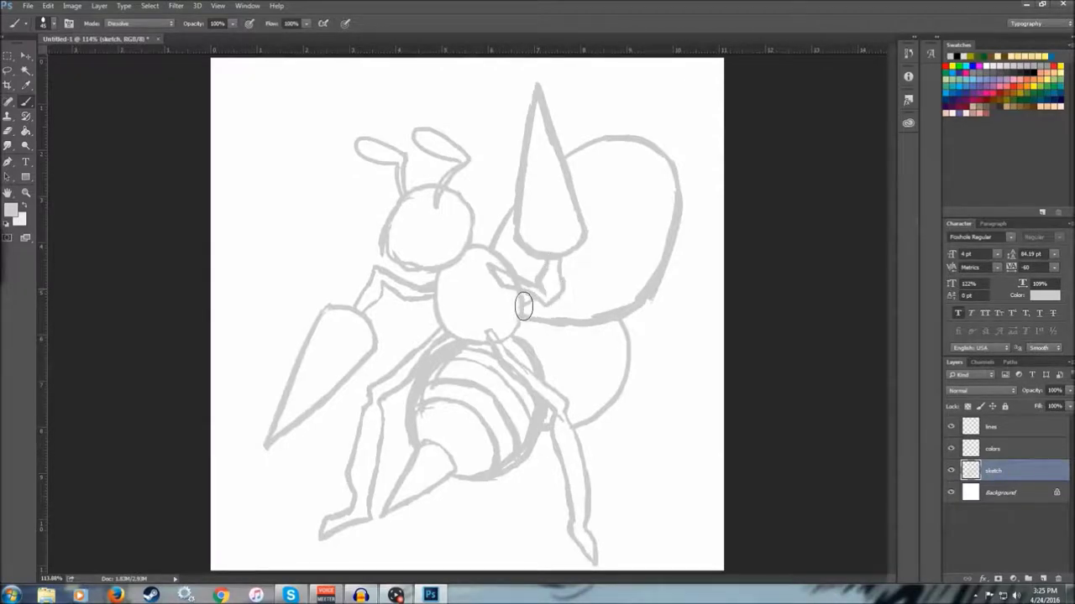
left_click_drag(563, 290, 581, 285)
left_click_drag(549, 290, 617, 316)
Add ring-shaped balls on the chest and redraw the head outline with inner face lines.
left_click_drag(441, 284, 449, 319)
mouse_move(476, 282)
left_mouse_down()
mouse_move(492, 304)
mouse_move(491, 340)
mouse_move(512, 315)
left_mouse_up()
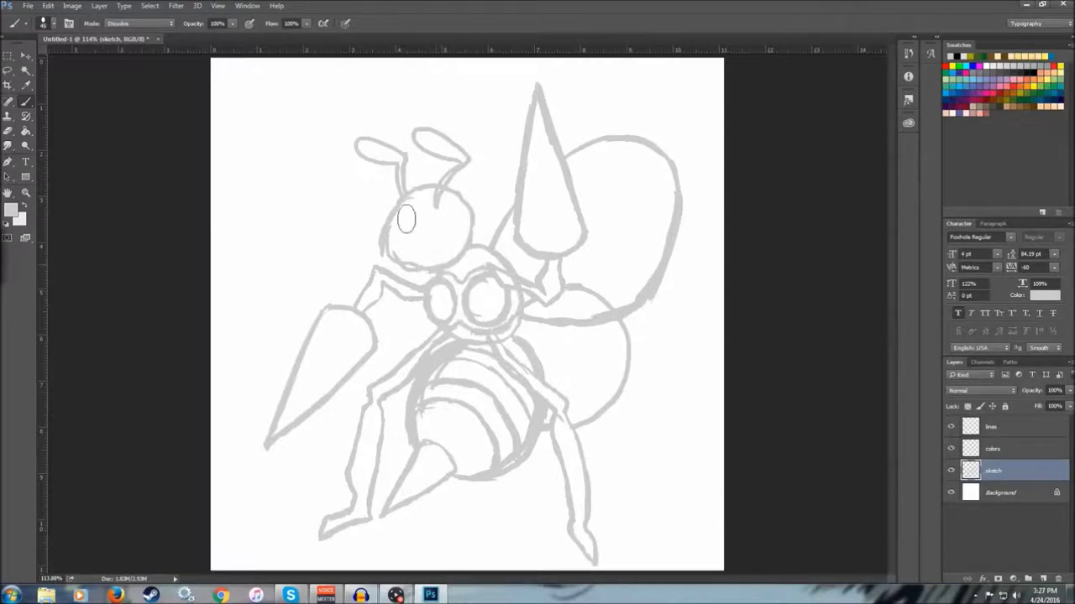
key("ctrl+z")
mouse_move(370, 227)
left_mouse_down()
mouse_move(434, 162)
mouse_move(455, 243)
left_mouse_up()
mouse_move(462, 176)
left_mouse_down()
mouse_move(460, 281)
mouse_move(486, 245)
left_mouse_up()
left_click_drag(448, 202, 454, 214)
scroll(455, 214, "up", 2)
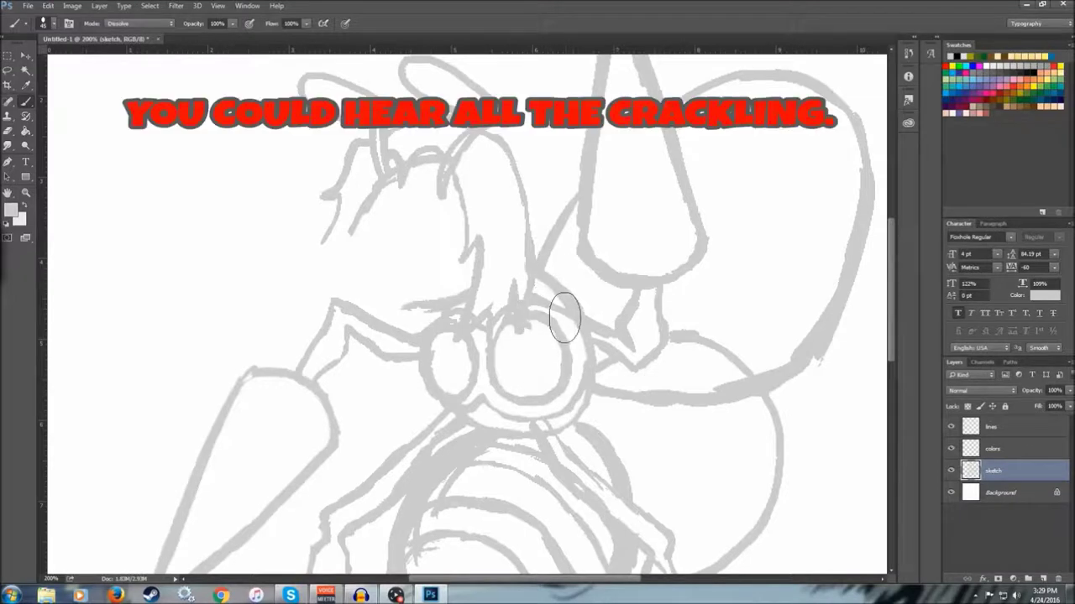
Draw the right eye, then dot pupils into both eyes with a smaller brush.
scroll(444, 215, "up", 1)
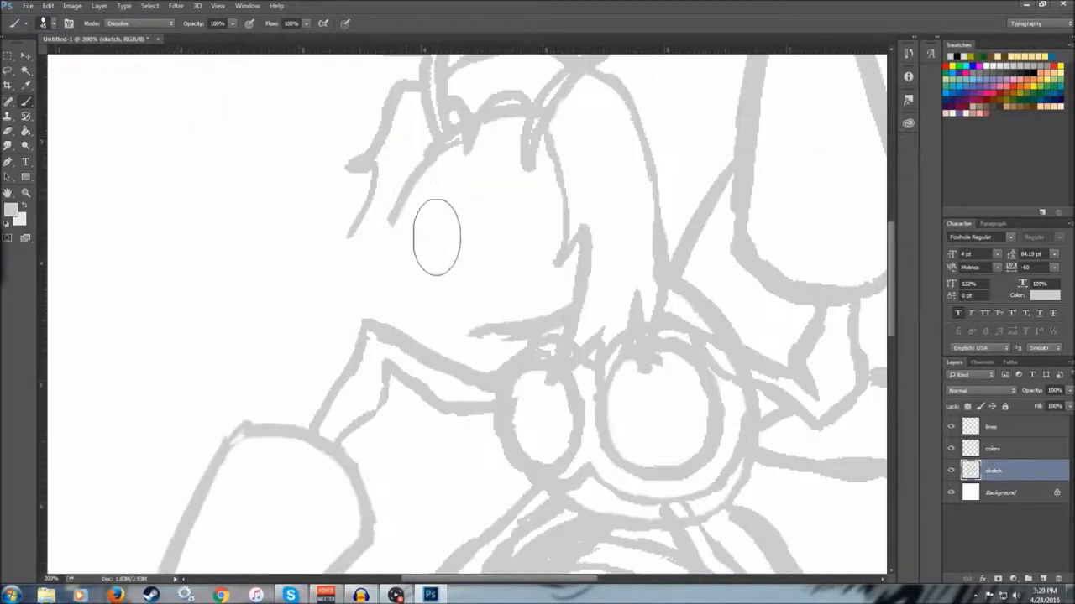
left_click_drag(512, 175, 509, 178)
key("bracketleft")
key("bracketleft")
key("bracketleft")
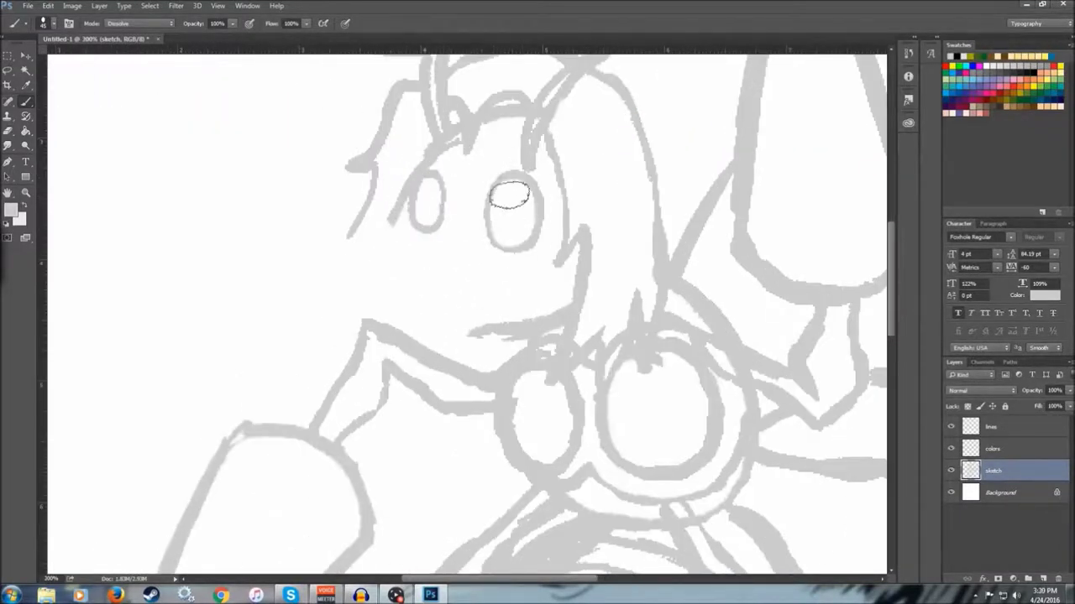
left_click(512, 211)
left_click(424, 200)
Outline the face and jaw and draw an open mouth with a tongue.
mouse_move(401, 189)
left_mouse_down()
mouse_move(412, 293)
mouse_move(549, 290)
left_mouse_up()
mouse_move(470, 318)
left_mouse_down()
mouse_move(441, 252)
mouse_move(474, 290)
left_mouse_up()
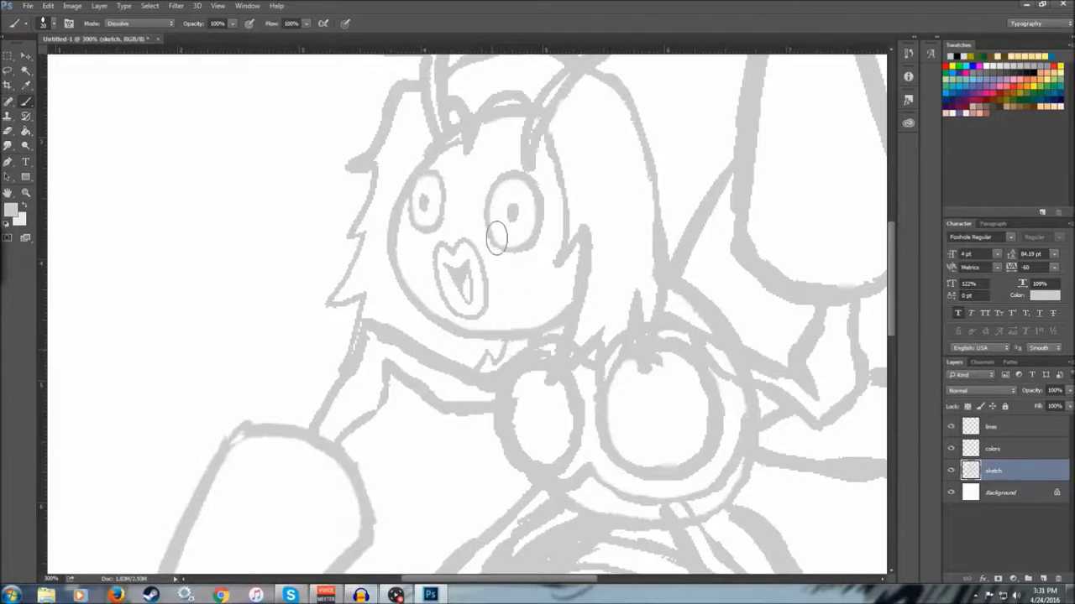
mouse_move(560, 165)
left_mouse_down()
mouse_move(501, 283)
mouse_move(517, 203)
left_mouse_up()
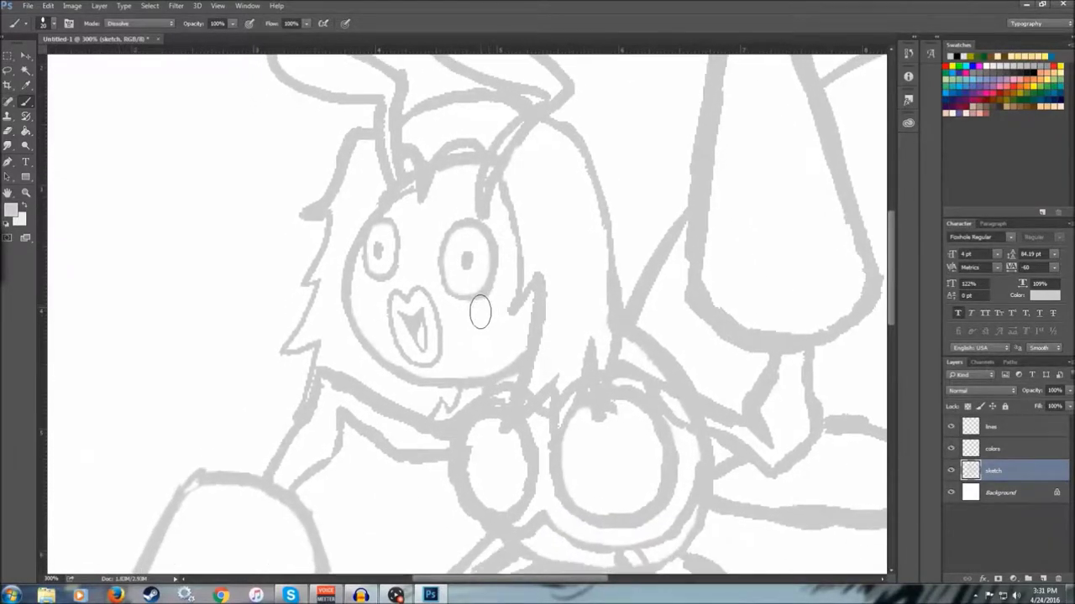
scroll(479, 312, "down", 3)
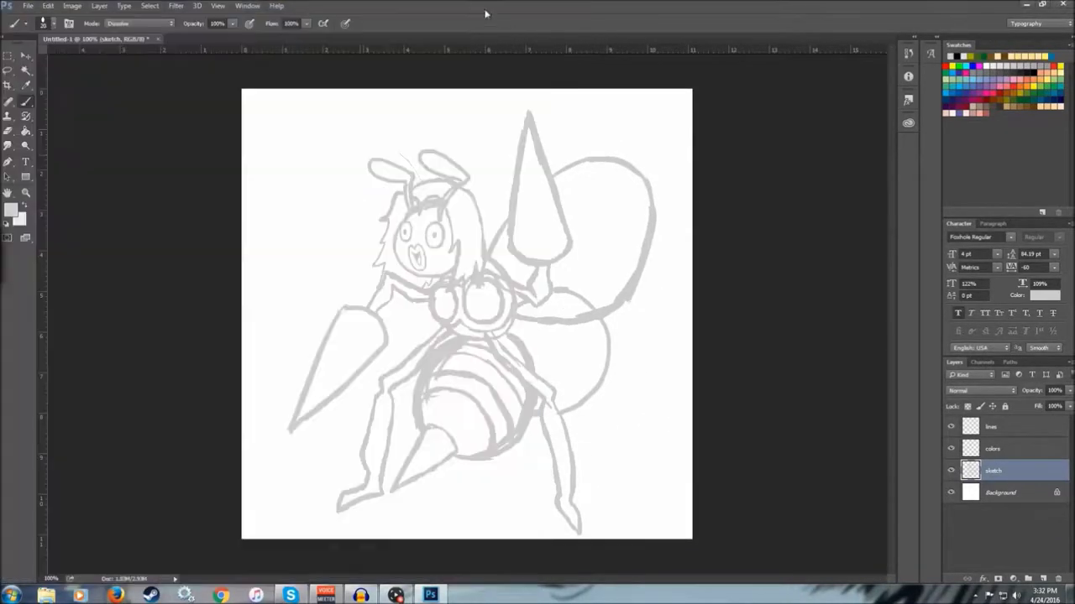
Sketch the left hair, then ink the spears, arms, hair, collar and first chest ball on the lines layer.
left_click_drag(393, 147, 374, 292)
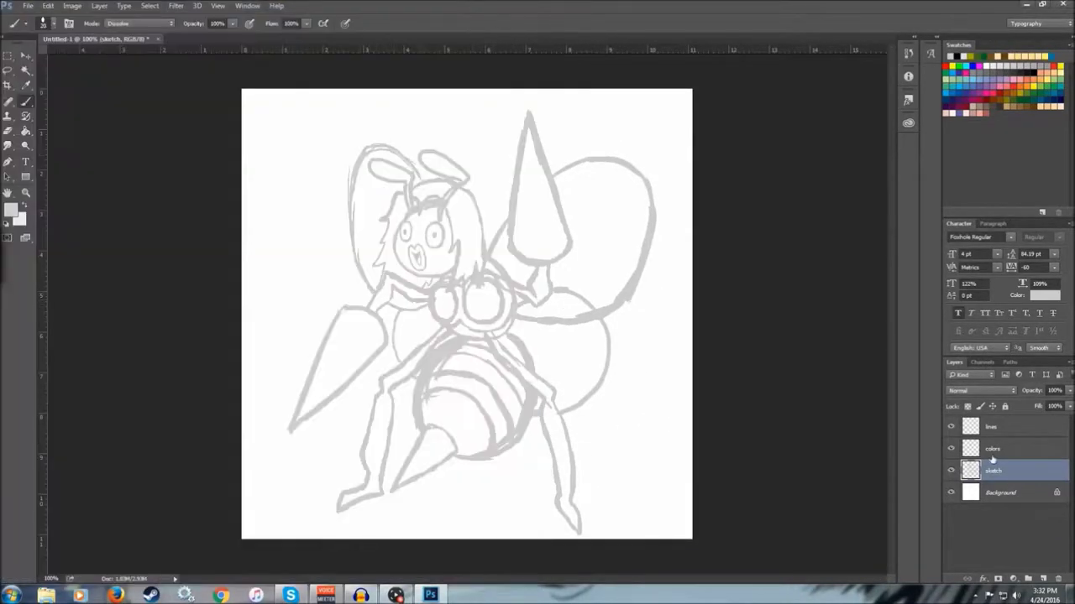
left_click(991, 426)
mouse_move(294, 264)
left_mouse_down()
mouse_move(359, 357)
mouse_move(294, 265)
left_mouse_up()
left_click_drag(328, 332, 445, 298)
left_click_drag(374, 298, 450, 323)
mouse_move(585, 269)
left_mouse_down()
mouse_move(660, 312)
mouse_move(663, 334)
left_mouse_up()
left_click_drag(504, 141, 509, 292)
left_click_drag(546, 133, 580, 319)
mouse_move(437, 79)
left_mouse_down()
mouse_move(380, 198)
mouse_move(503, 240)
left_mouse_up()
mouse_move(514, 286)
left_mouse_down()
mouse_move(554, 348)
mouse_move(635, 391)
left_mouse_up()
Zoom in and ink the second chest ball, an arm, a hair strand, the eyes and pupils.
key("ctrl+plus")
left_click_drag(621, 344, 731, 398)
left_click_drag(747, 227, 701, 382)
left_click_drag(696, 214, 743, 285)
left_click_drag(504, 195, 485, 245)
left_click_drag(579, 197, 562, 336)
Ink the open mouth, both ears, the hairline arc and the face outline.
key("ctrl+z")
left_click_drag(542, 265, 576, 331)
left_click_drag(534, 179, 554, 294)
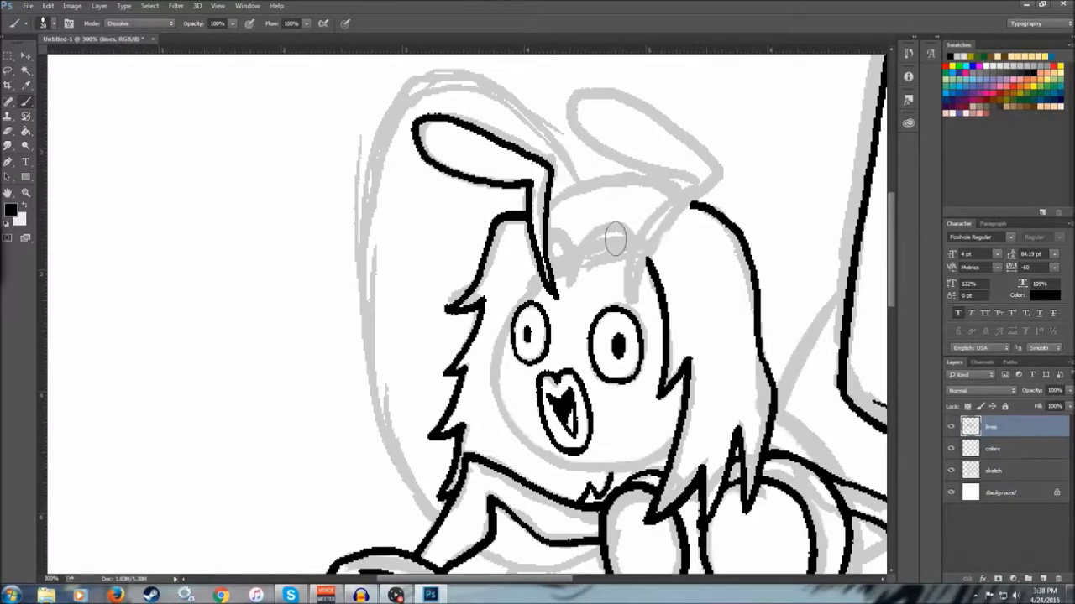
left_click_drag(628, 294, 740, 164)
left_click_drag(554, 267, 636, 252)
left_click_drag(503, 351, 671, 445)
left_click_drag(587, 335, 539, 348)
left_click_drag(445, 75, 436, 508)
Ink the arm, the upper and lower leg outlines, and a line down from the hand tip.
scroll(537, 336, "down", 5)
left_click_drag(613, 252, 420, 395)
scroll(537, 336, "down", 5)
left_click_drag(529, 487, 403, 546)
left_click_drag(554, 201, 529, 503)
scroll(562, 317, "up", 5)
scroll(562, 317, "down", 5)
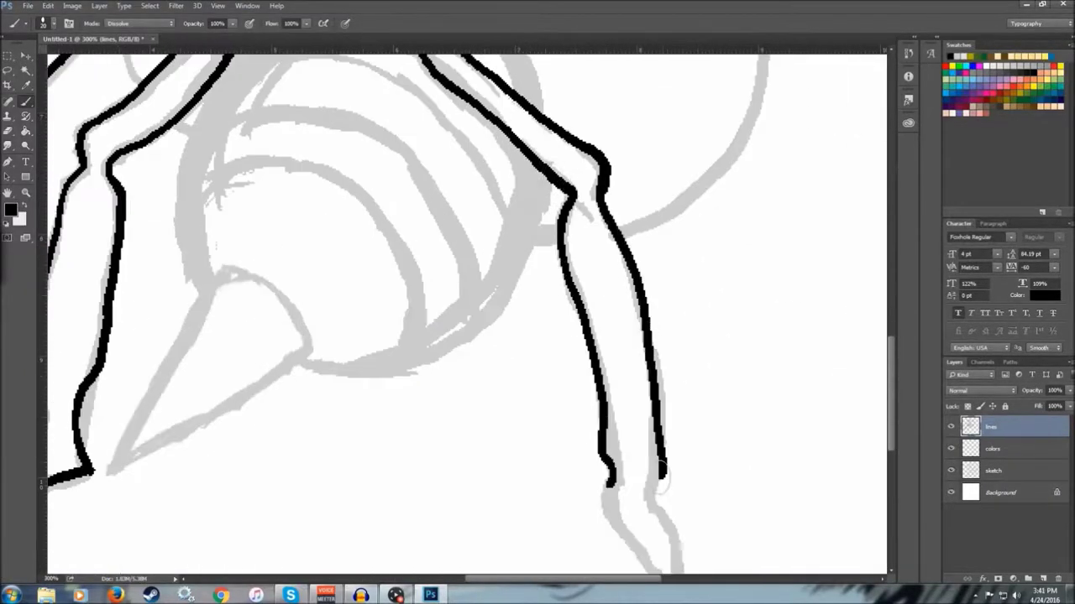
left_click_drag(527, 298, 417, 369)
scroll(418, 367, "up", 10)
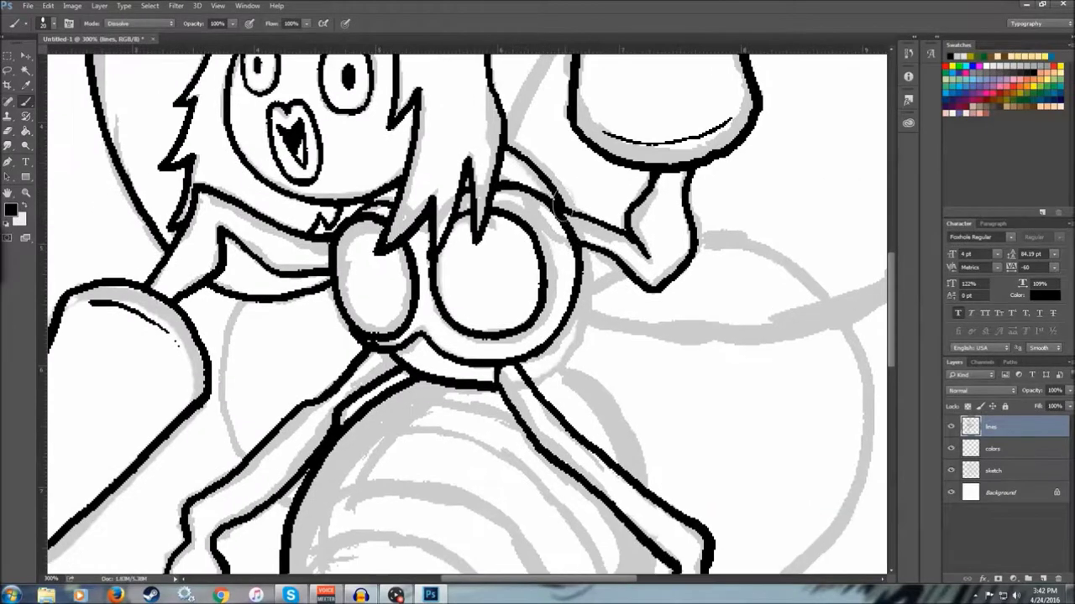
scroll(544, 377, "down", 5)
scroll(544, 378, "up", 1)
Ink the belly stripe lines and the top of the right chest ball.
left_click_drag(310, 495, 551, 502)
left_click_drag(316, 336, 554, 329)
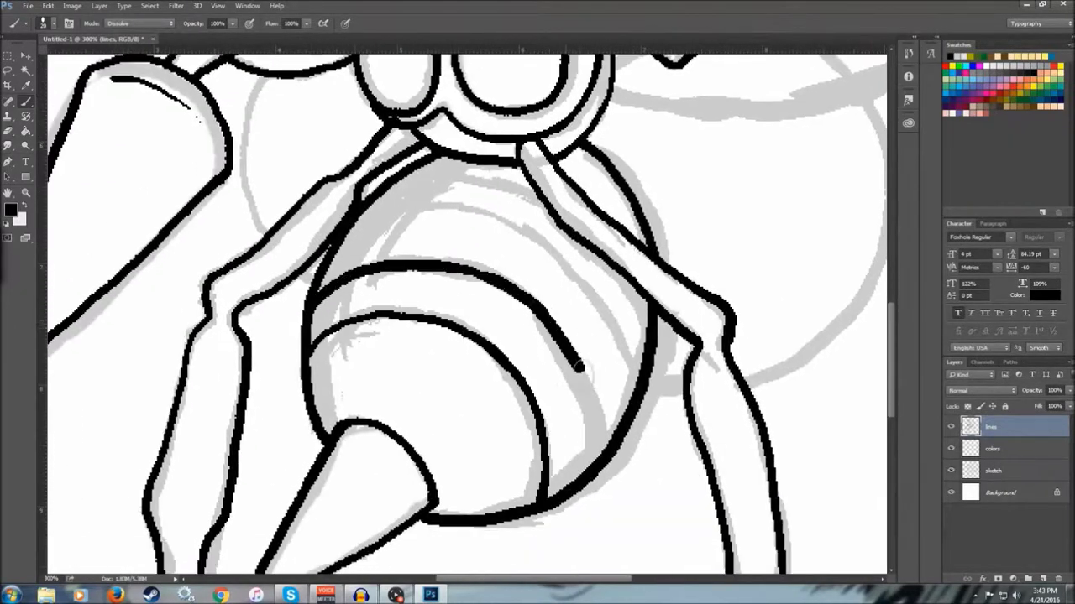
scroll(554, 329, "up", 1)
left_click_drag(401, 257, 603, 347)
scroll(602, 352, "up", 3)
scroll(602, 352, "up", 5)
scroll(621, 173, "up", 2)
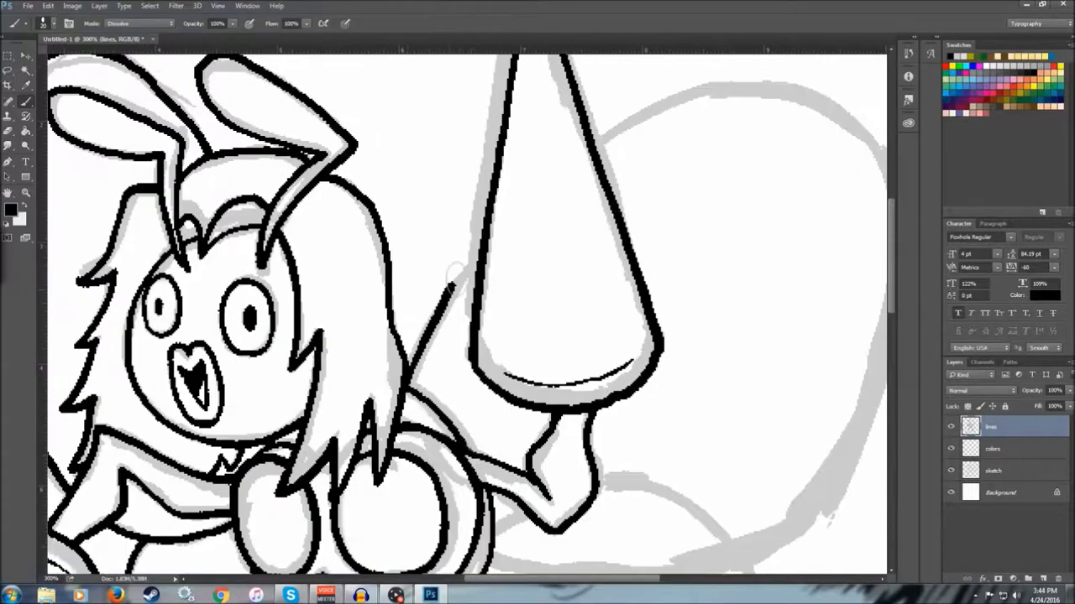
left_click_drag(458, 202, 621, 174)
scroll(621, 174, "down", 1)
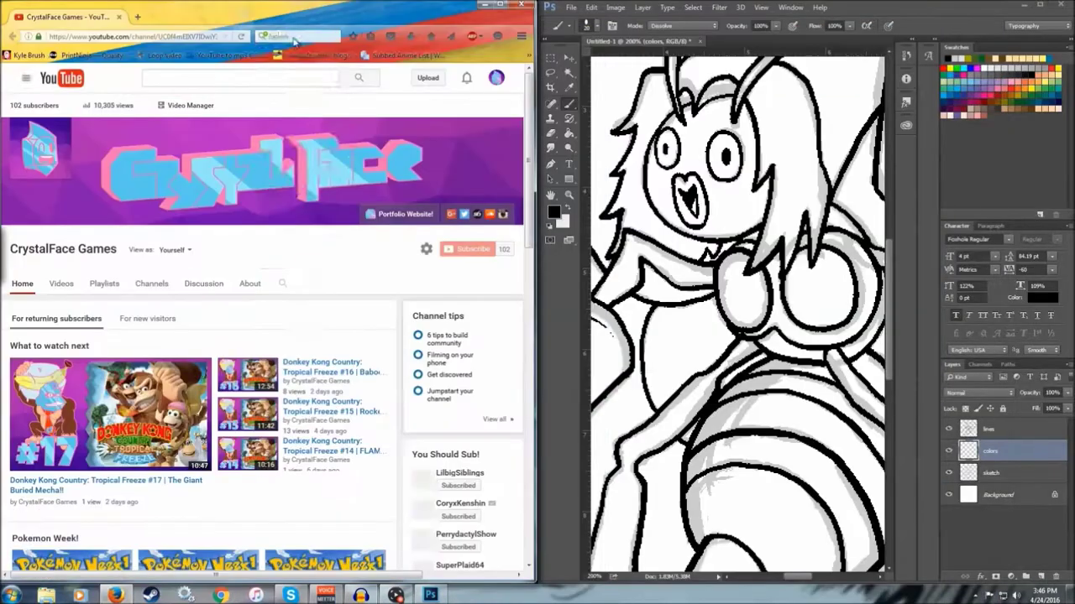
Open the Jynx cosplay photo at full size from the image results.
scroll(192, 316, "down", 2)
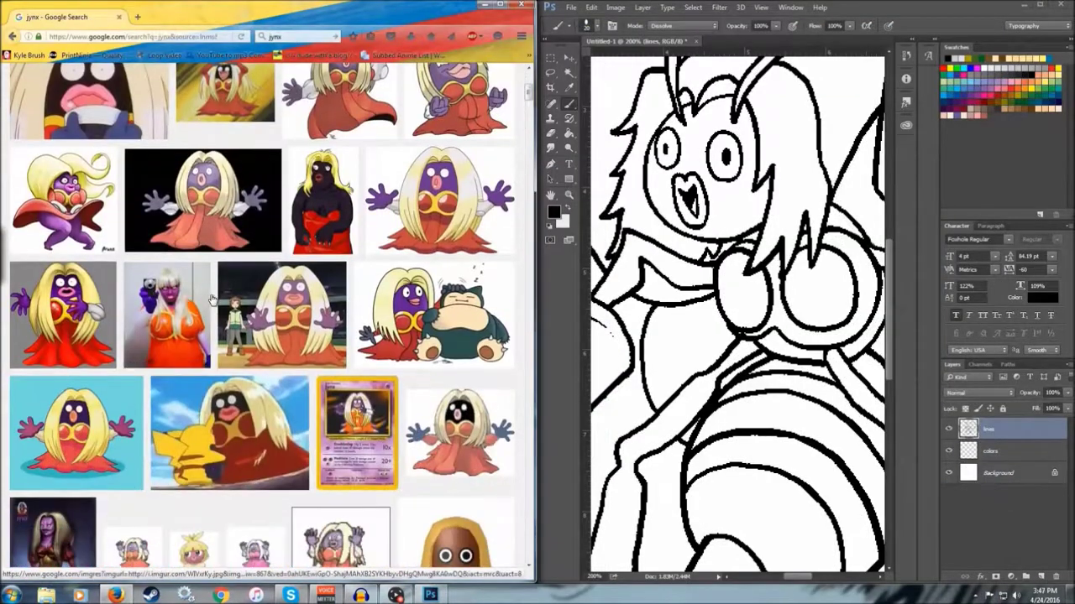
left_click(190, 315)
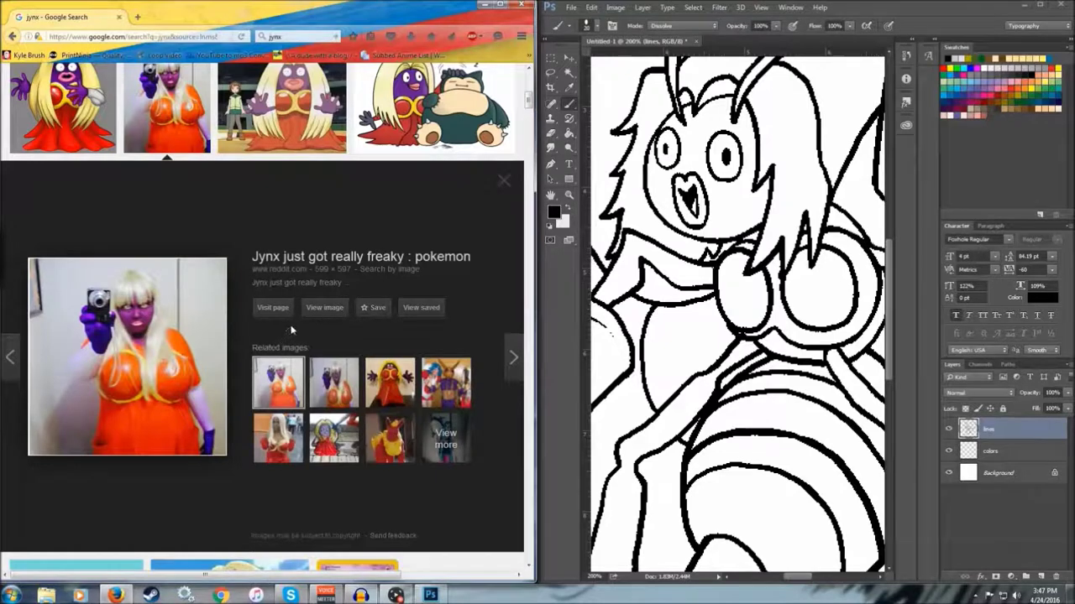
left_click(319, 307)
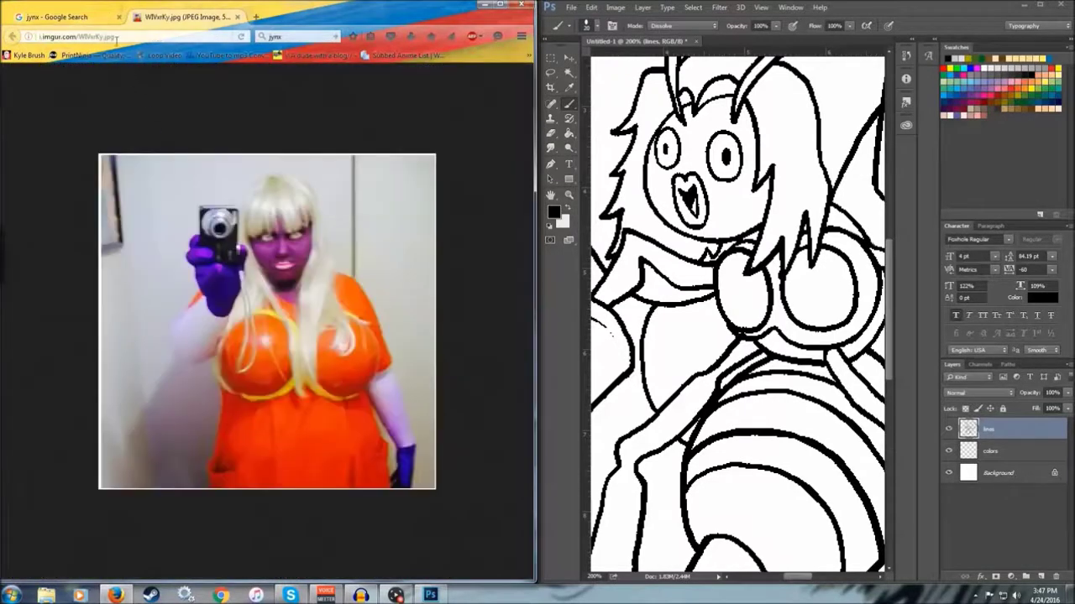
Copy the photo's web address, then open the Skype call's chat.
left_click(116, 39)
right_click(115, 38)
left_click(152, 81)
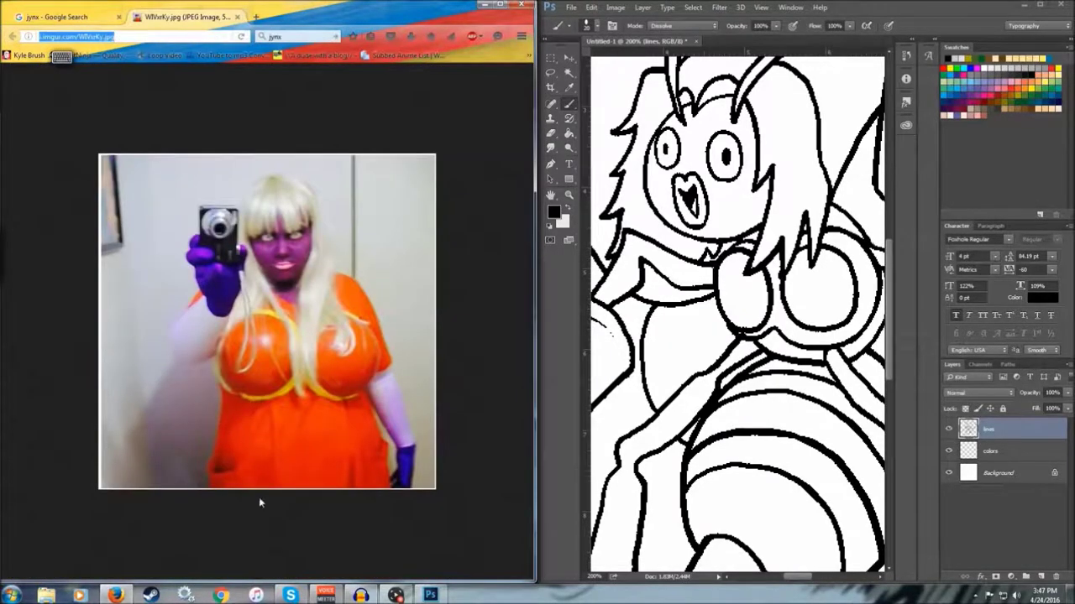
key("alt+Tab")
left_click(286, 553)
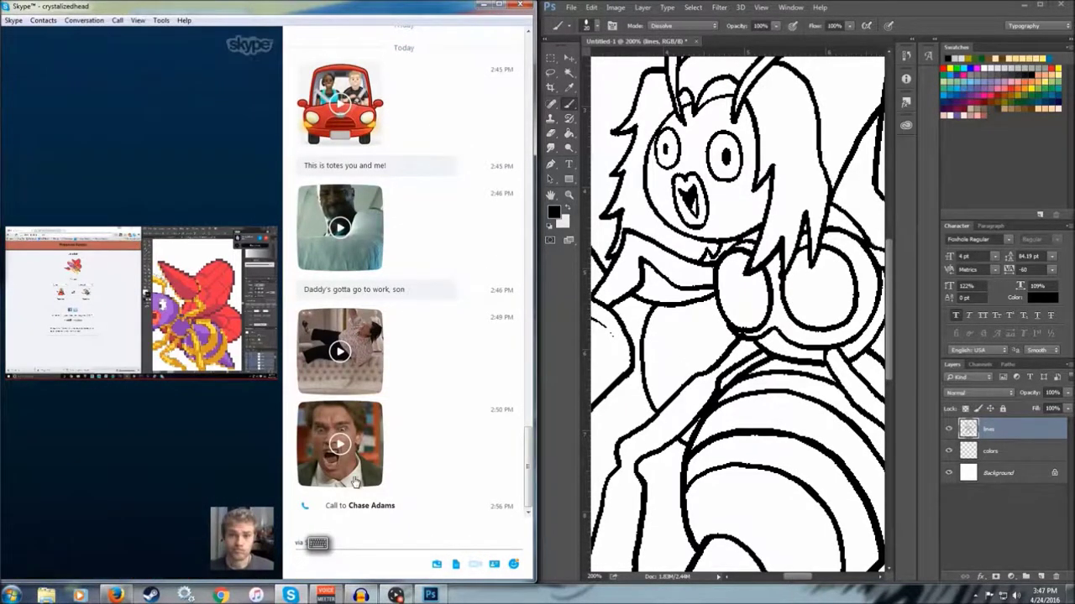
Paste and send the Jynx cosplay photo link in the Skype chat, then close the chat pane.
right_click(333, 565)
left_click(364, 527)
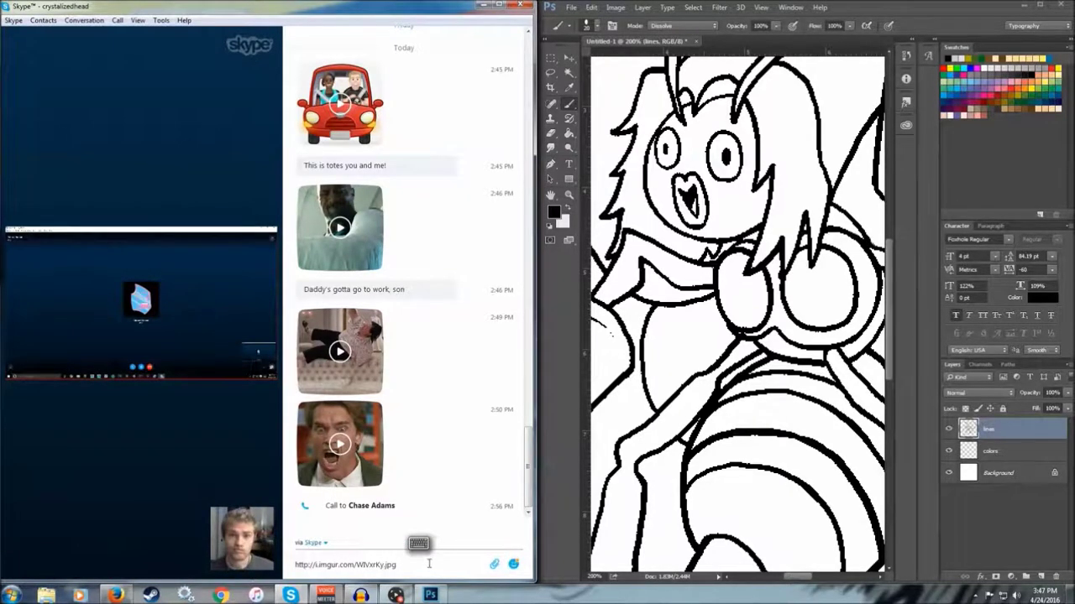
key("Return")
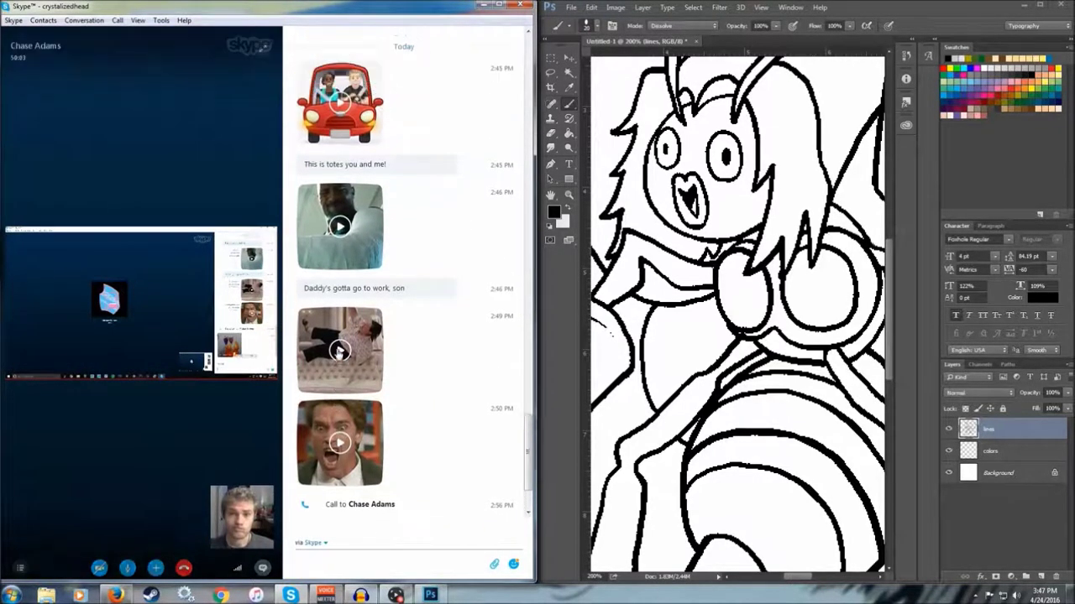
mouse_move(141, 420)
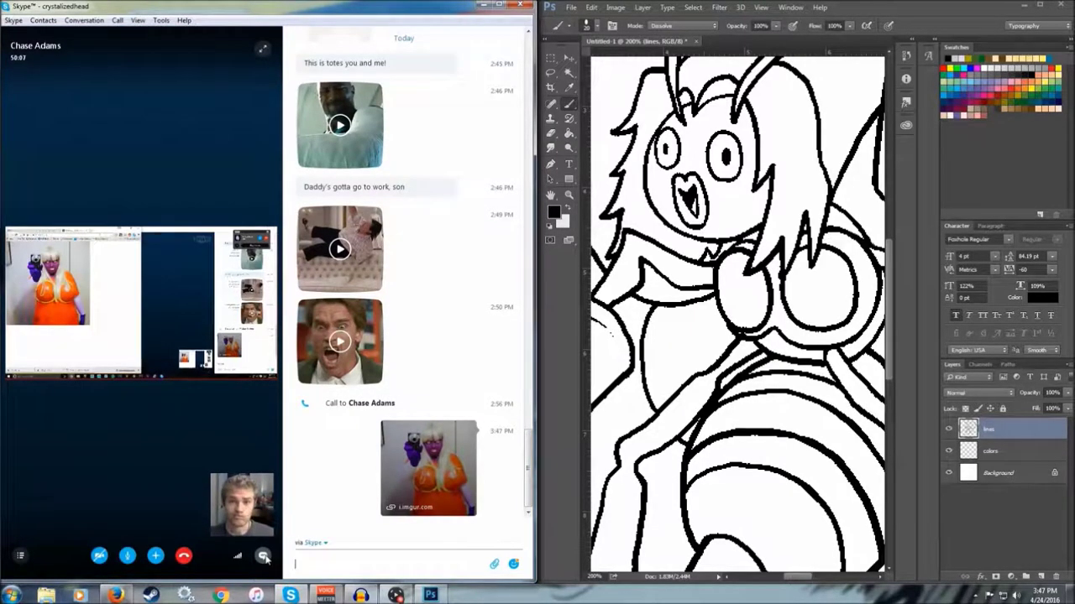
left_click(263, 555)
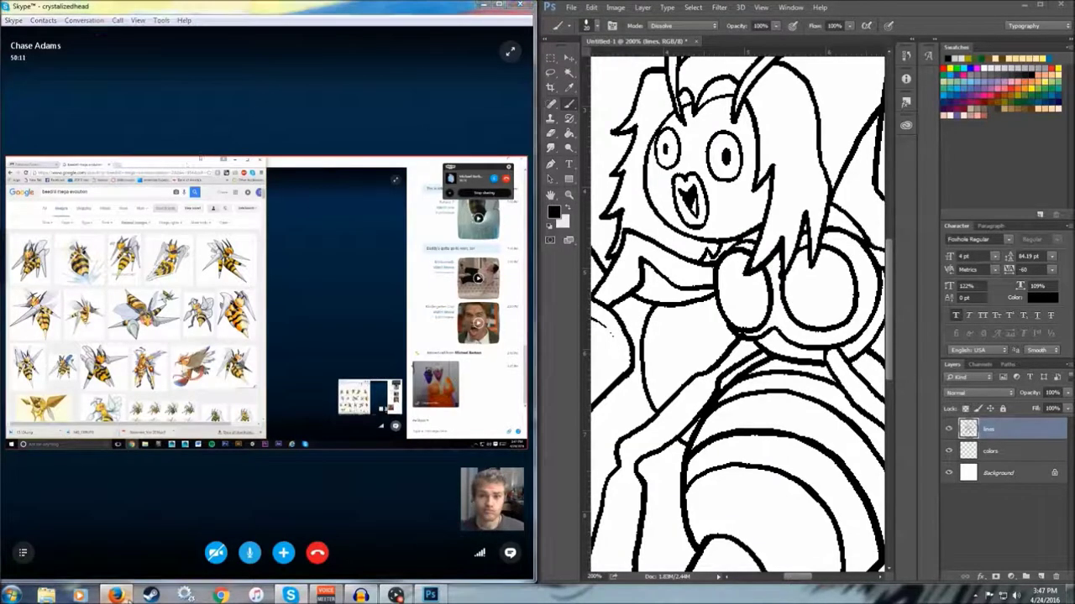
key("alt+Tab")
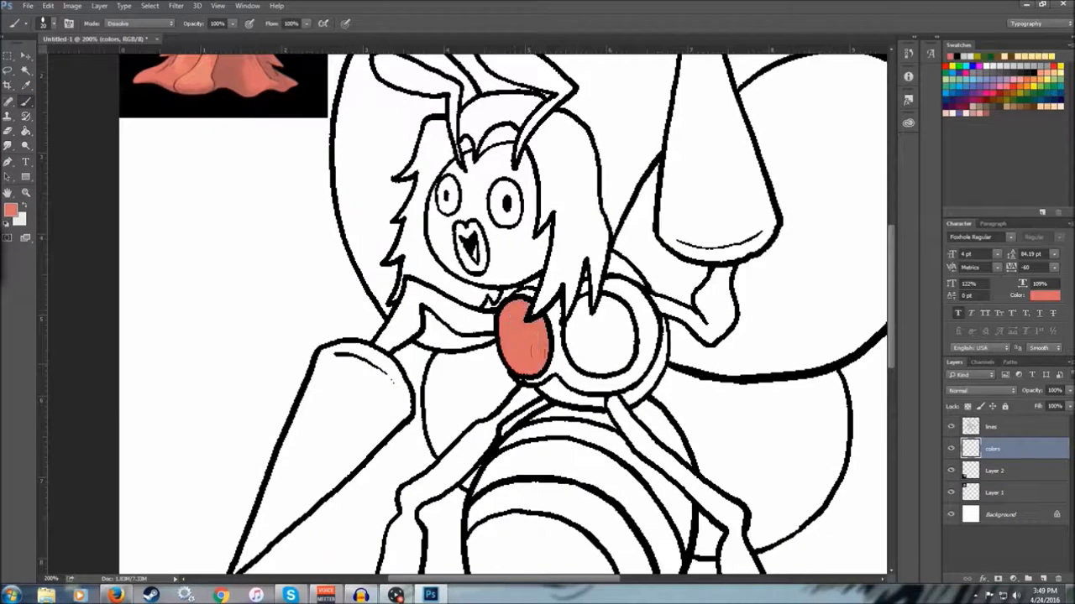
Paint the chest segment salmon and fill the face purple.
left_click_drag(579, 336, 613, 322)
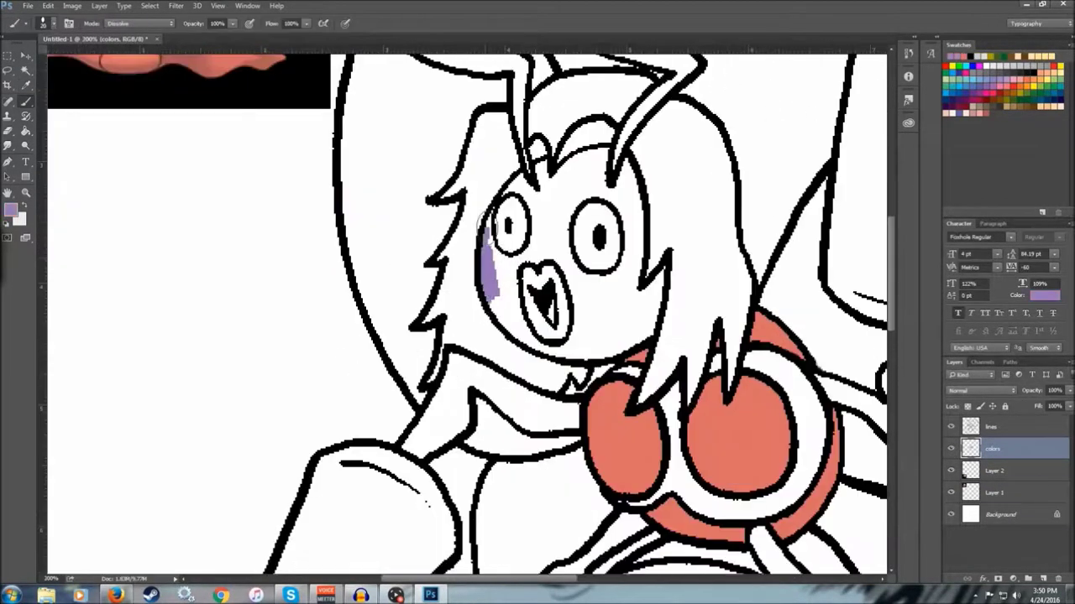
left_click_drag(504, 202, 496, 302)
left_click_drag(537, 168, 570, 277)
mouse_move(503, 335)
left_mouse_down()
mouse_move(605, 344)
mouse_move(588, 252)
mouse_move(630, 168)
mouse_move(562, 210)
left_mouse_up()
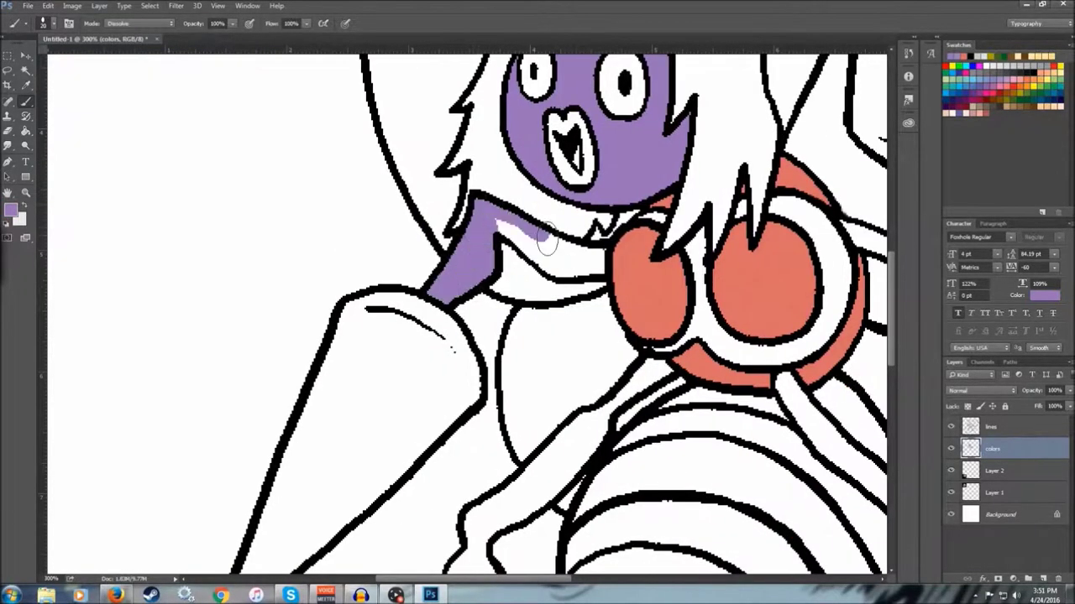
Paint the arms, limb tips and legs purple.
mouse_move(688, 72)
left_mouse_down()
mouse_move(541, 214)
mouse_move(482, 454)
left_mouse_up()
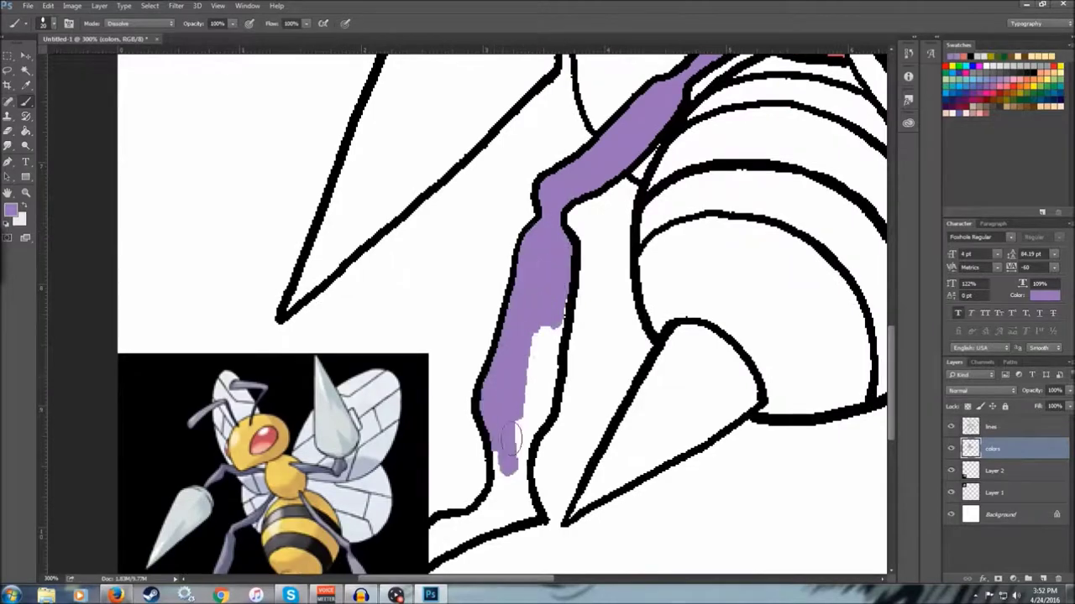
left_click_drag(496, 369, 424, 495)
left_click_drag(550, 412, 600, 524)
left_click_drag(558, 260, 579, 470)
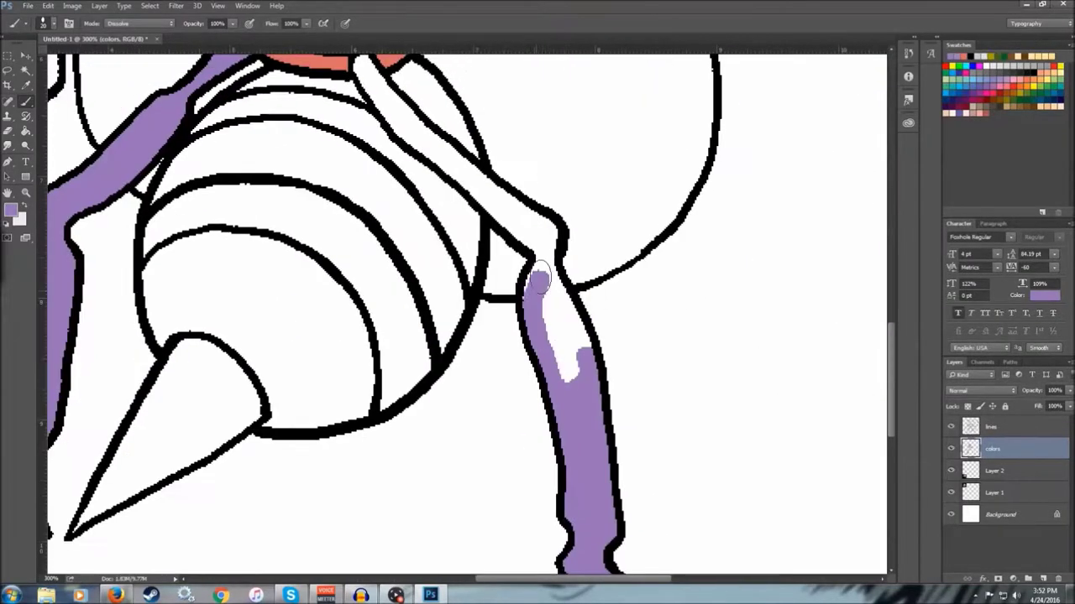
left_click_drag(538, 219, 579, 378)
left_click_drag(412, 205, 588, 390)
mouse_move(492, 273)
left_mouse_down()
mouse_move(574, 259)
mouse_move(579, 315)
left_mouse_up()
scroll(537, 303, "down", 3)
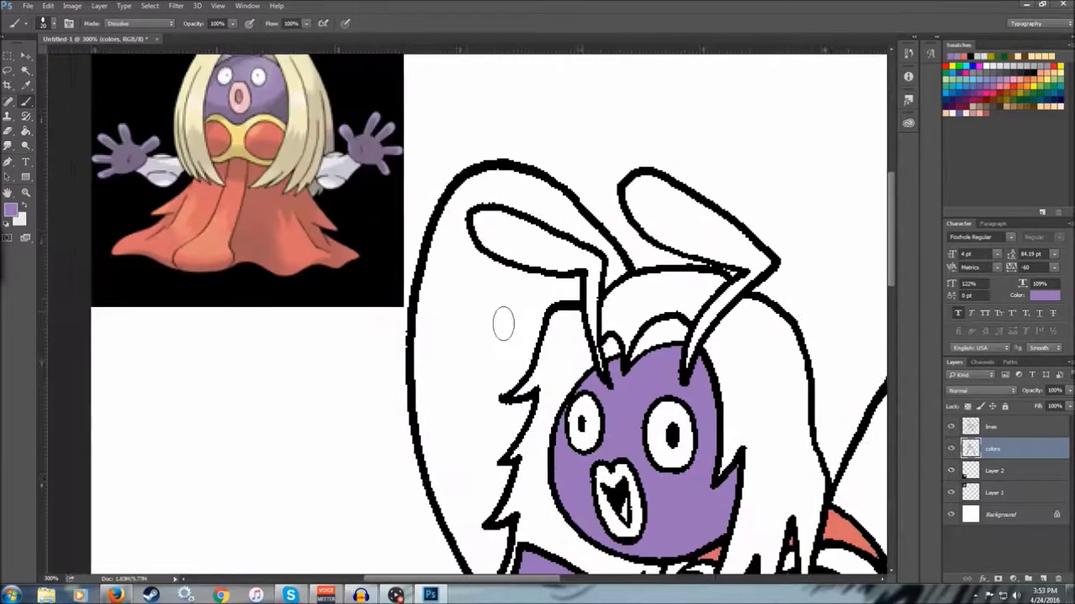
scroll(252, 168, "up", 3)
Paint both eyes white, then sample the blonde hair colour from the reference.
left_click(951, 514)
left_click_drag(386, 303, 395, 335)
left_click_drag(470, 294, 479, 344)
scroll(478, 335, "down", 3)
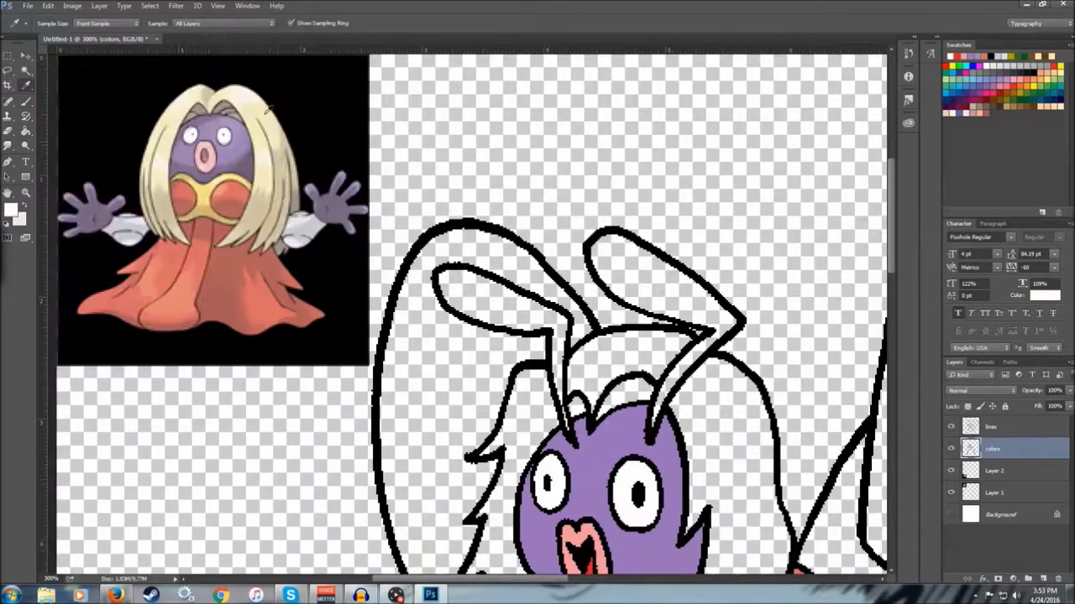
scroll(478, 252, "up", 3)
left_click(951, 514)
left_click(168, 75, "alt")
Paint the hair pale yellow on the left, top and right, adjusting the yellow shade.
mouse_move(485, 244)
left_mouse_down()
mouse_move(454, 422)
mouse_move(563, 474)
left_mouse_up()
left_click_drag(503, 336, 497, 346)
mouse_move(521, 244)
left_mouse_down()
mouse_move(618, 191)
mouse_move(705, 327)
left_mouse_up()
key("i")
left_click(10, 210)
left_click(650, 146)
key("b")
mouse_move(638, 244)
left_mouse_down()
mouse_move(663, 294)
mouse_move(643, 312)
left_mouse_up()
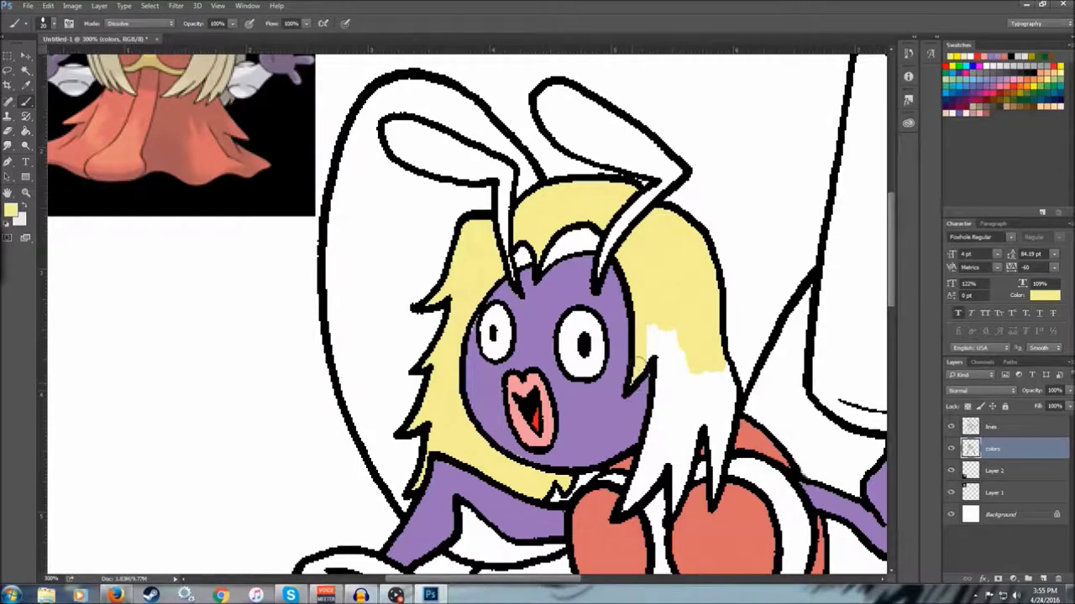
Fill the right hair strands pale yellow and the stinger light grey.
mouse_move(661, 343)
left_mouse_down()
mouse_move(724, 424)
mouse_move(715, 495)
left_mouse_up()
left_click_drag(650, 407, 642, 470)
mouse_move(664, 432)
left_mouse_down()
mouse_move(629, 508)
mouse_move(680, 512)
left_mouse_up()
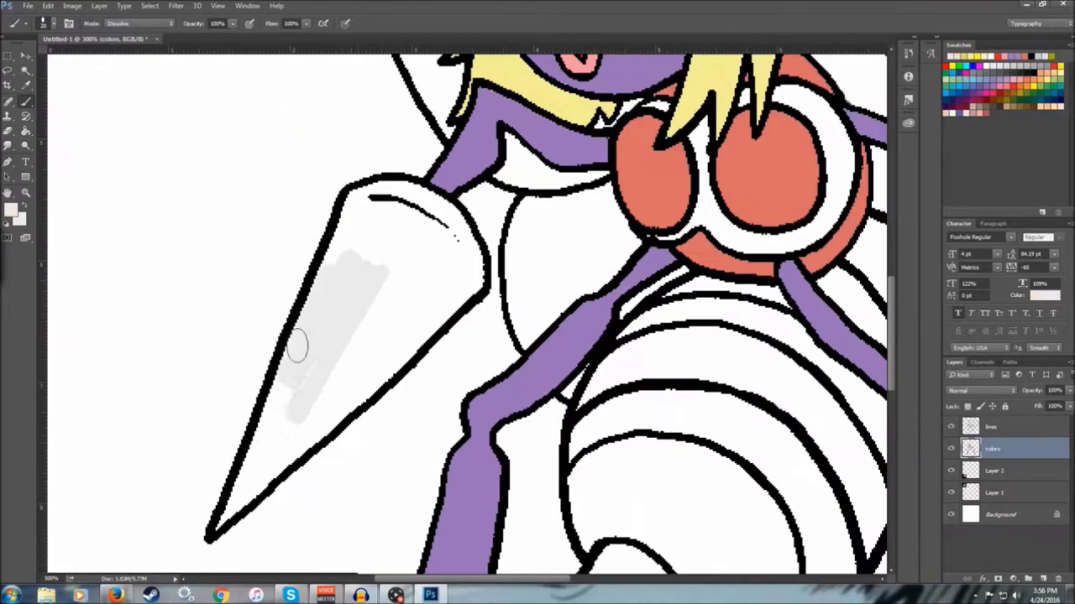
left_click_drag(310, 336, 218, 529)
left_click_drag(453, 209, 252, 504)
left_click_drag(420, 201, 397, 261)
Pick salmon and paint the left antenna on the colors layer.
key("alt+bracketright")
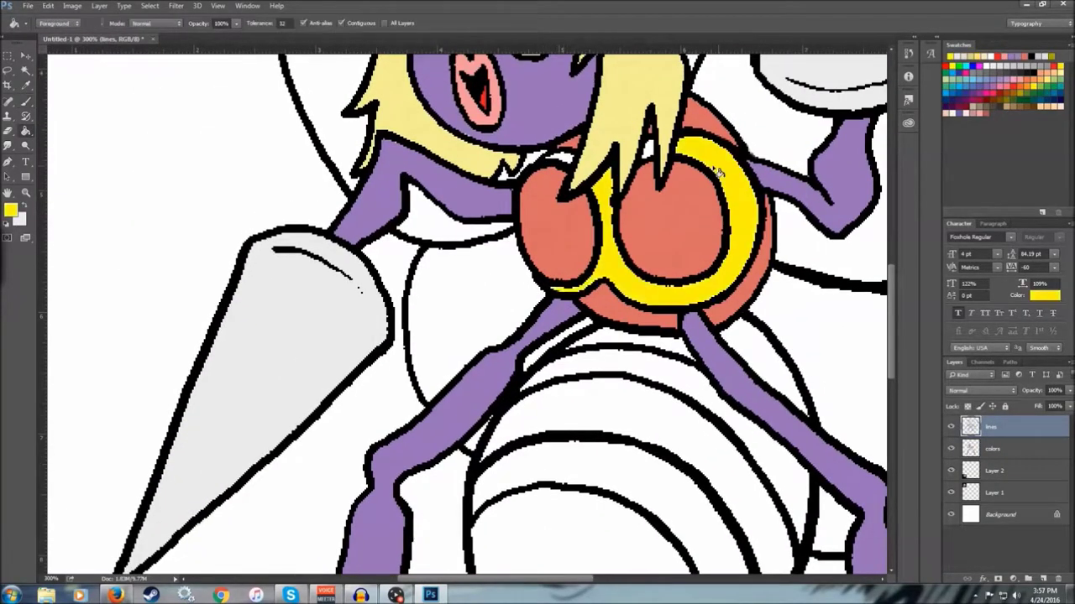
key("alt+bracketleft")
scroll(360, 290, "up", 2)
scroll(359, 290, "up", 5)
scroll(359, 290, "up", 1)
left_click(538, 233, "alt")
left_click_drag(500, 268, 504, 336)
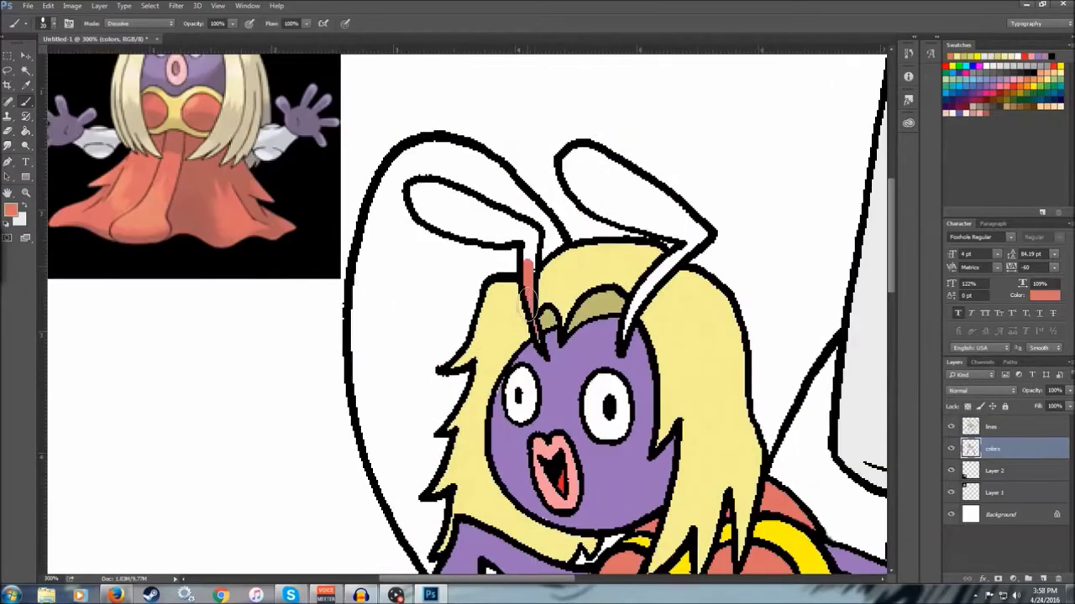
left_click_drag(529, 302, 494, 220)
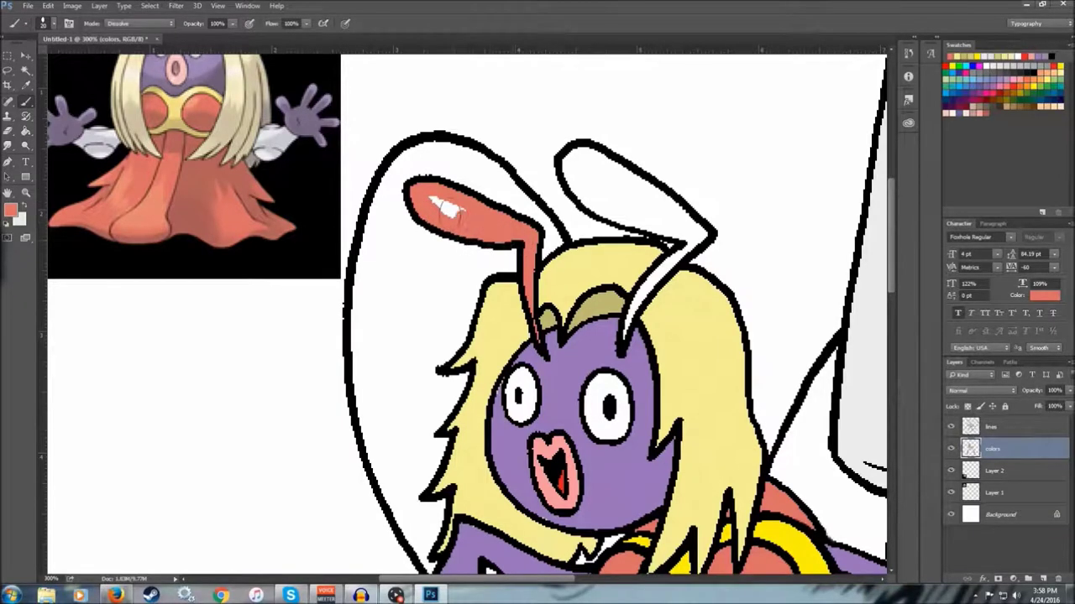
Paint the right antenna salmon and flood-fill both antennae.
mouse_move(514, 210)
left_mouse_down()
mouse_move(588, 185)
mouse_move(671, 227)
left_mouse_up()
left_click(420, 126)
left_click(579, 101)
left_click(420, 125)
left_click(579, 101)
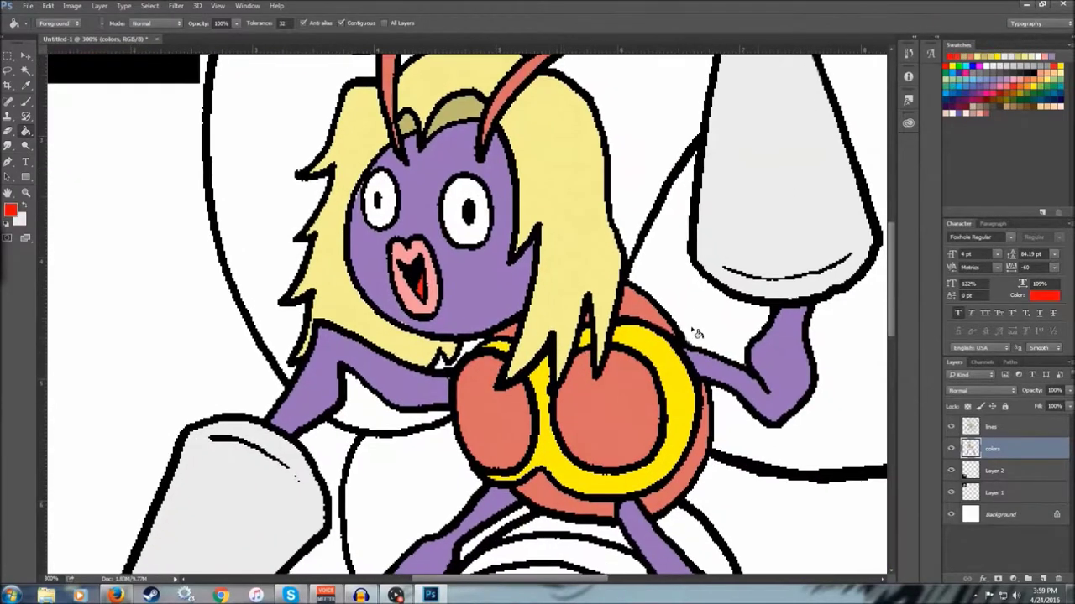
key("i")
key("g")
scroll(571, 327, "down", 5)
scroll(570, 327, "right", 2)
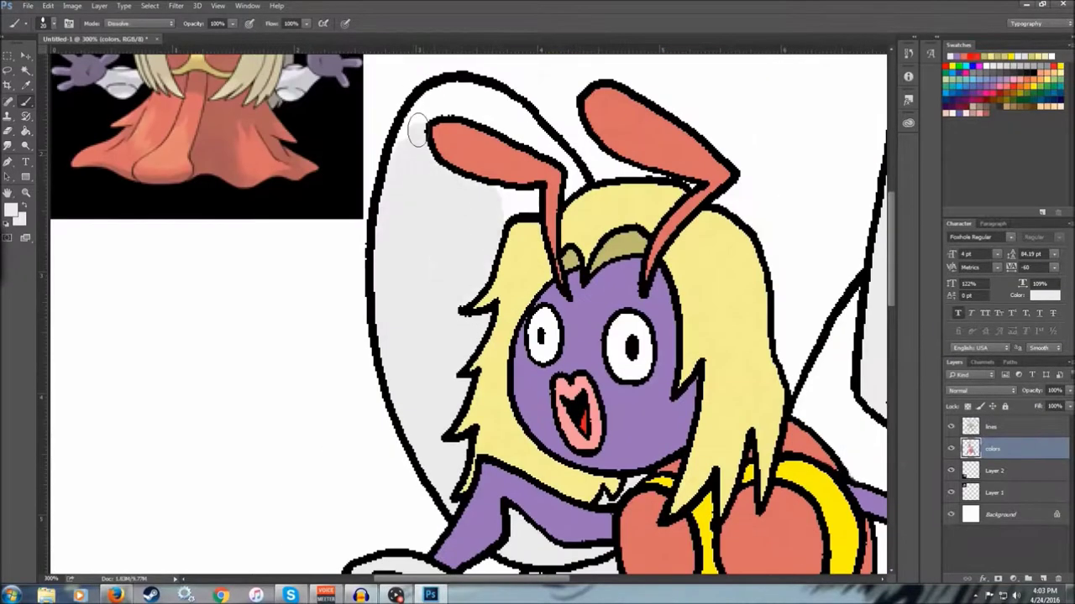
Shade the wing above the left antenna and the wing areas beside the body light grey.
left_click_drag(417, 132, 477, 135)
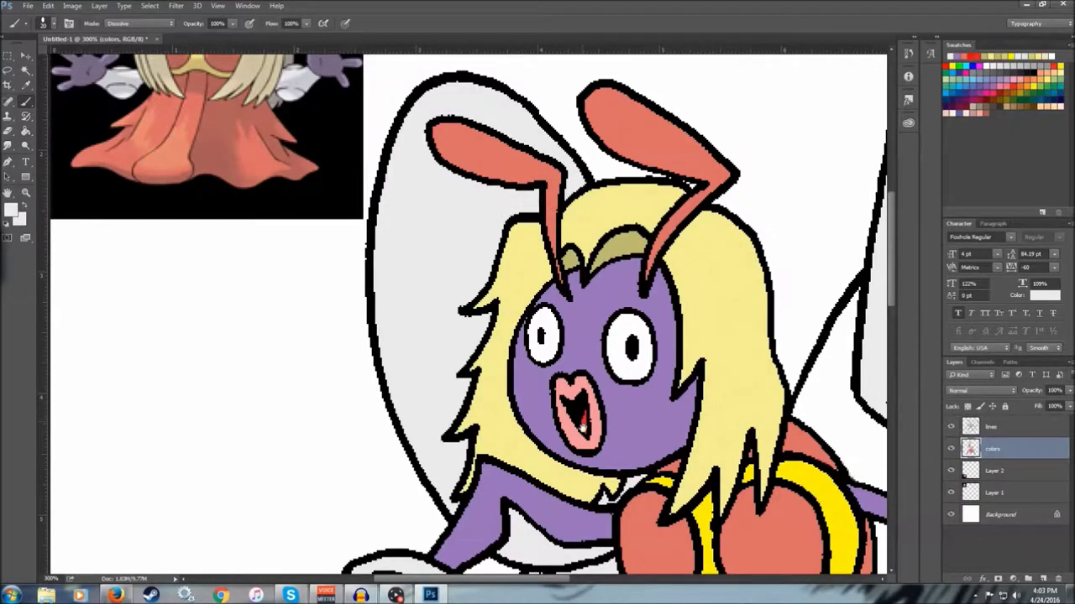
left_click_drag(581, 417, 535, 346)
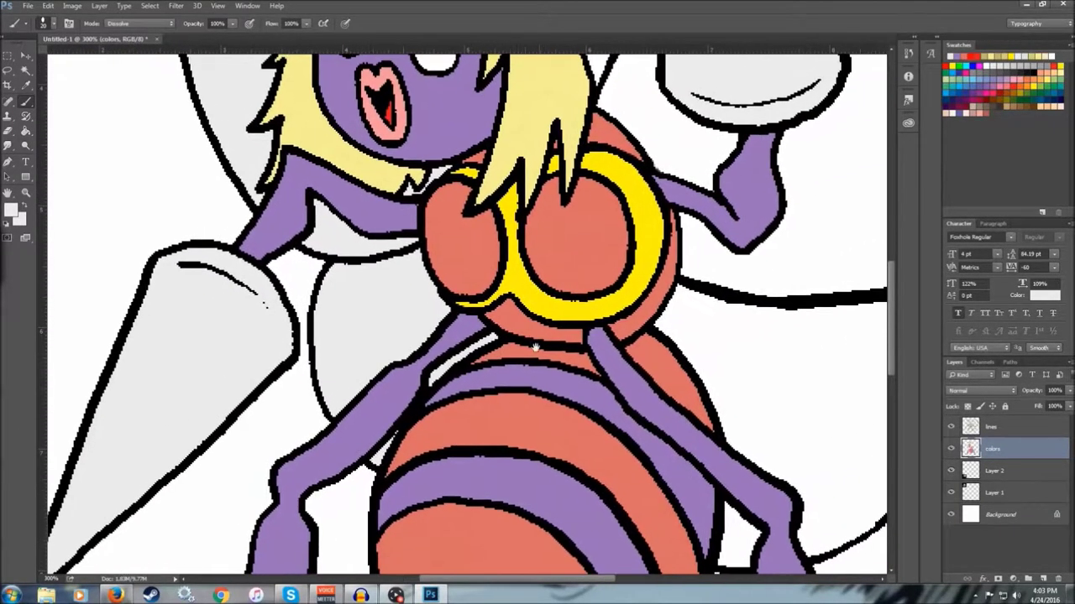
left_click_drag(628, 314, 596, 307)
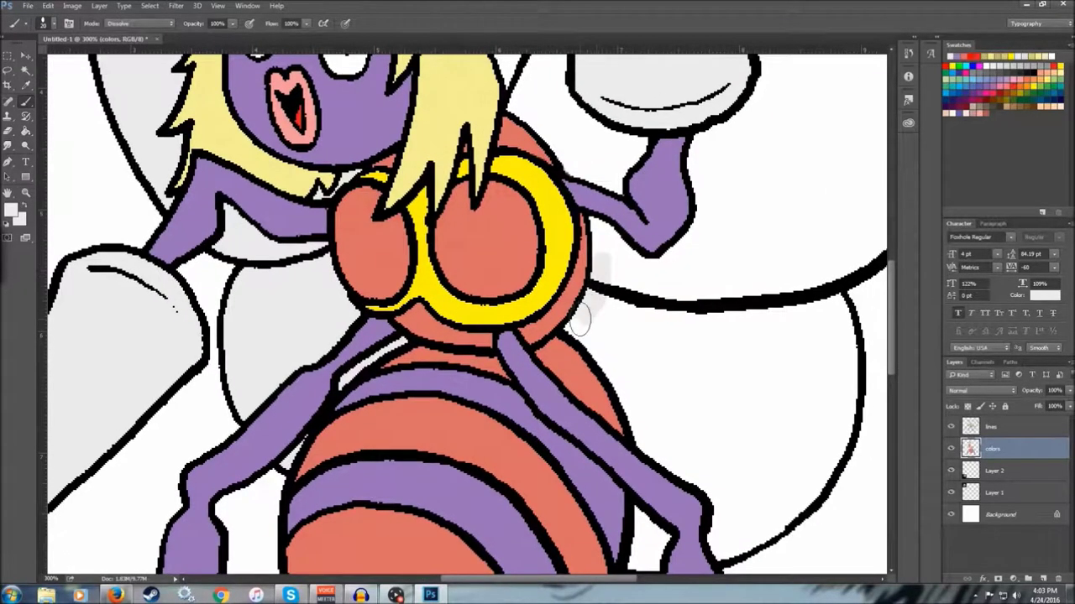
left_click_drag(606, 366, 626, 346)
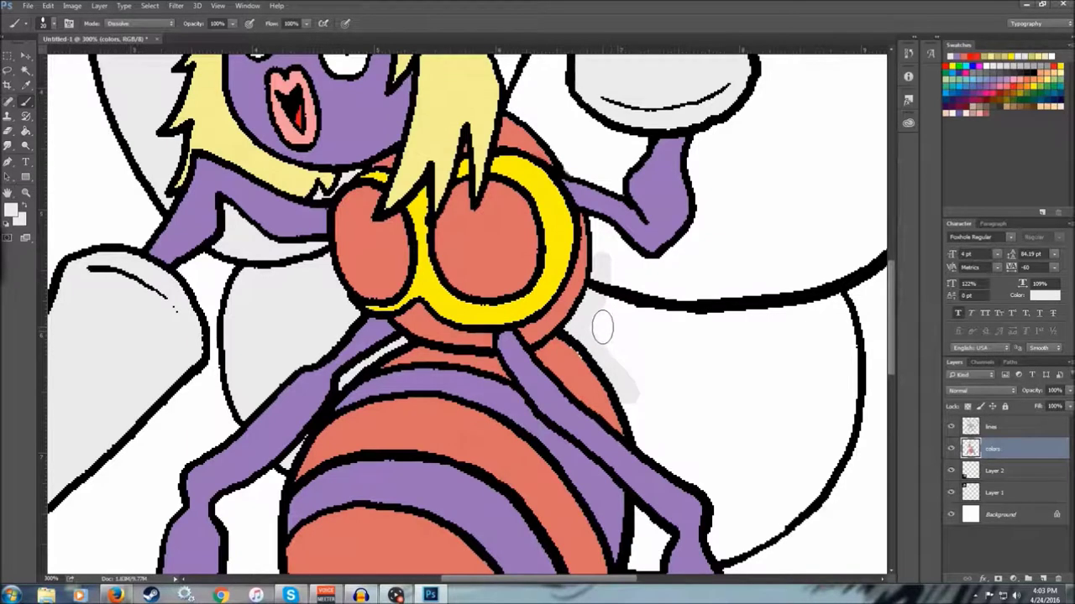
key("ctrl+z")
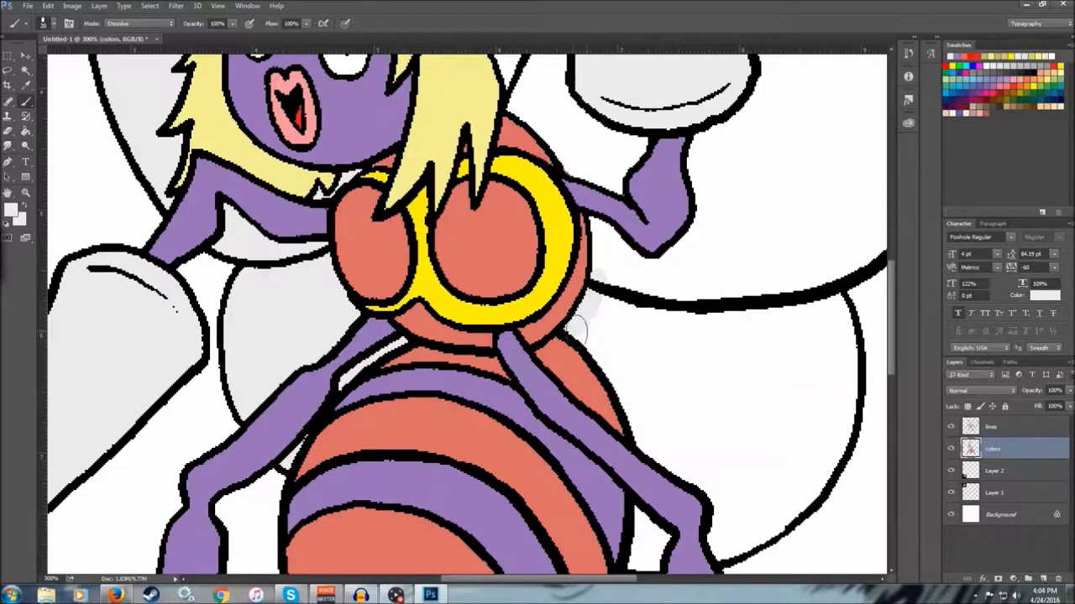
left_click_drag(577, 330, 619, 380)
key("ctrl+z")
left_click_drag(598, 278, 603, 323)
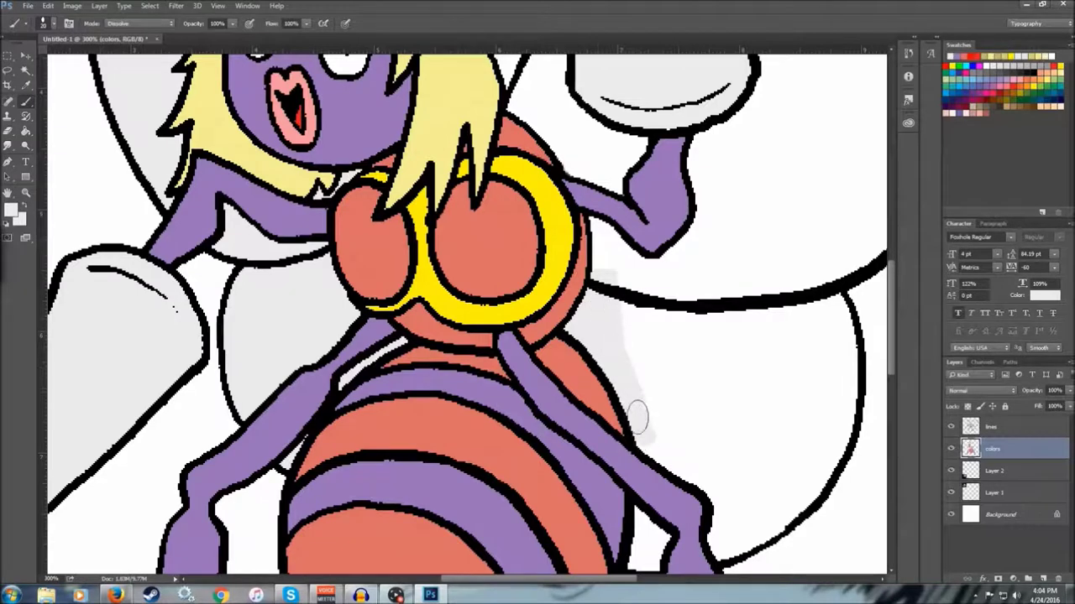
mouse_move(665, 456)
left_mouse_down()
mouse_move(696, 479)
mouse_move(670, 303)
left_mouse_up()
mouse_move(723, 468)
left_mouse_down()
mouse_move(700, 283)
mouse_move(734, 412)
mouse_move(696, 446)
mouse_move(708, 478)
left_mouse_up()
mouse_move(689, 360)
left_mouse_down()
mouse_move(746, 223)
mouse_move(608, 276)
mouse_move(591, 226)
mouse_move(651, 270)
mouse_move(609, 233)
mouse_move(626, 261)
left_mouse_up()
Paint more light grey shading into the lower wing areas.
left_click_drag(691, 377, 650, 286)
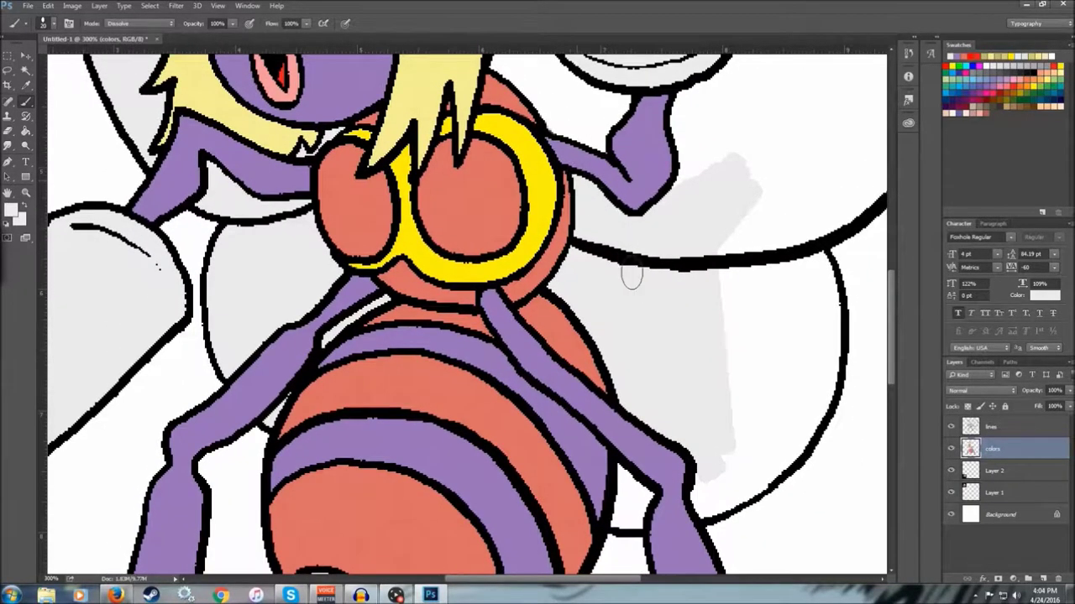
scroll(588, 201, "down", 2)
scroll(607, 223, "down", 2)
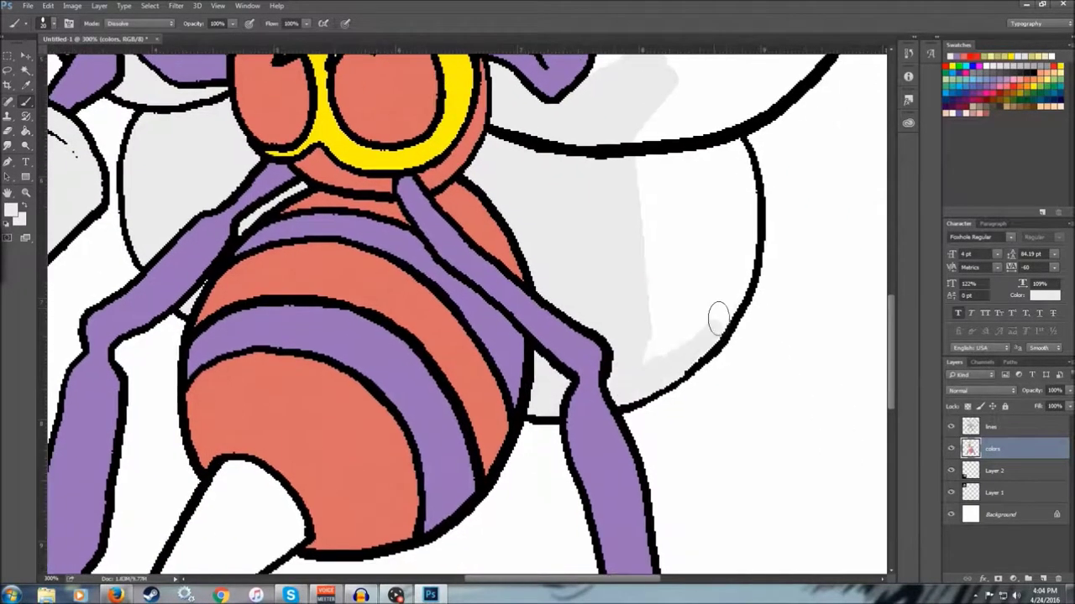
left_click_drag(696, 347, 663, 204)
scroll(731, 259, "up", 5)
mouse_move(731, 260)
left_mouse_down()
mouse_move(524, 362)
mouse_move(638, 168)
left_mouse_up()
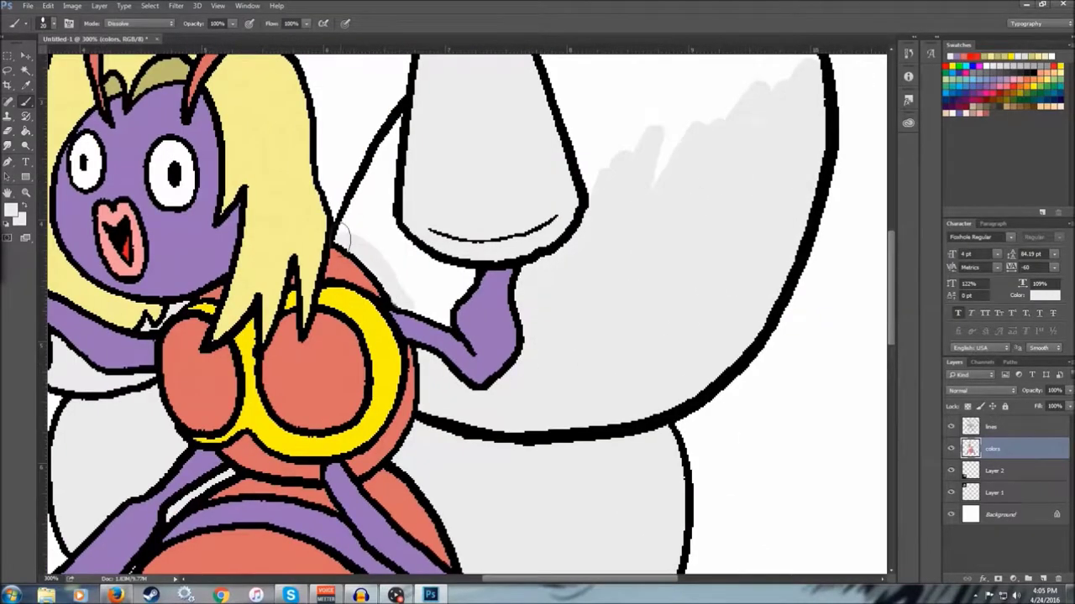
scroll(503, 294, "up", 2)
scroll(537, 252, "up", 2)
scroll(578, 230, "down", 2)
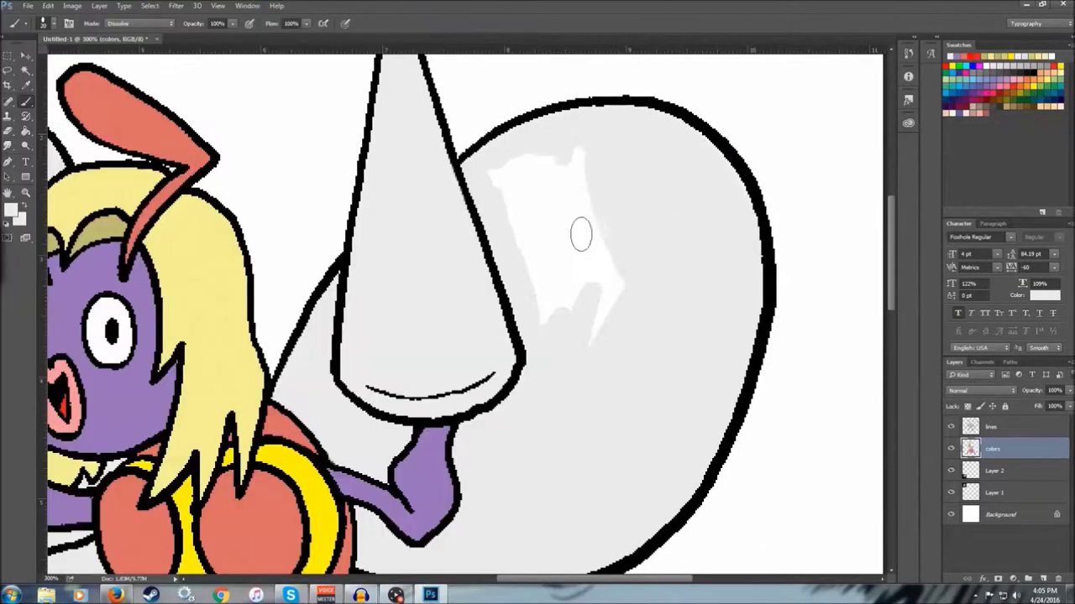
scroll(612, 247, "down", 1)
scroll(612, 247, "down", 4)
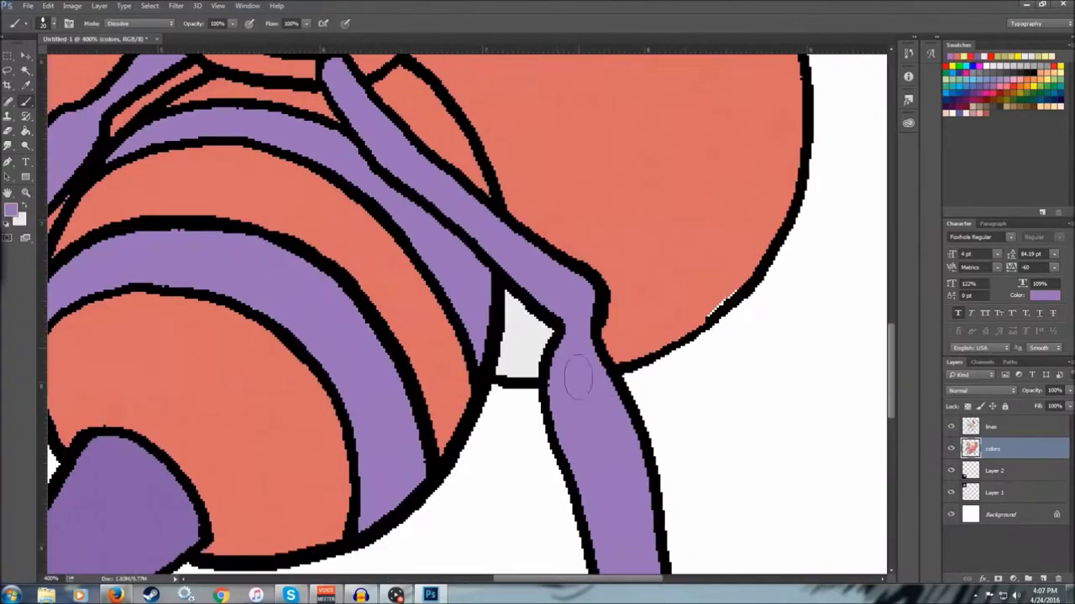
Paint the grey gap beside the leg with the sampled salmon colour, then bring Skype forward.
left_click(617, 230)
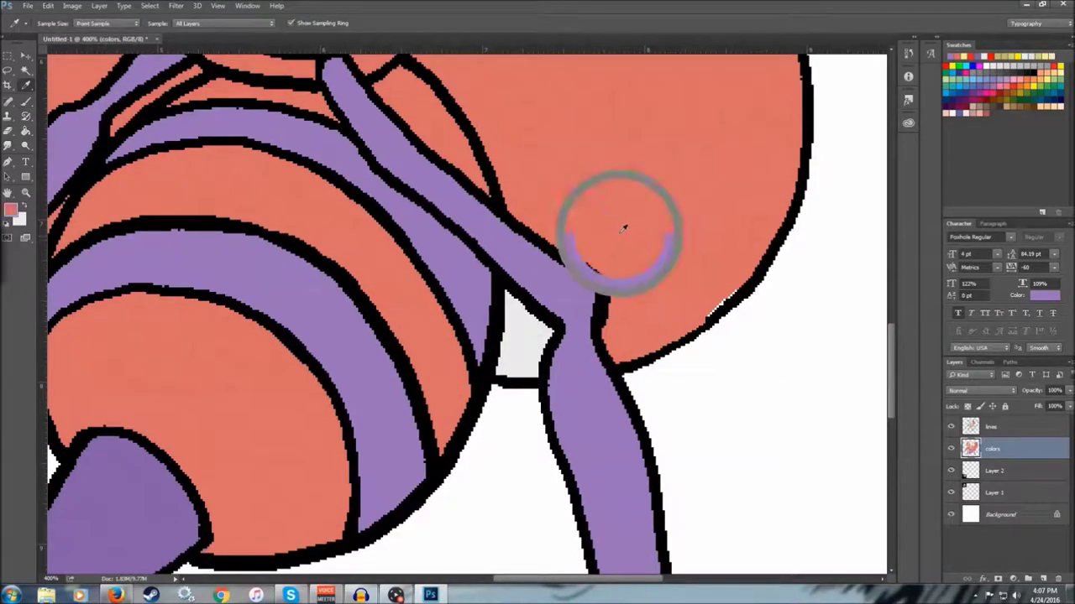
key("b")
mouse_move(523, 336)
left_mouse_down()
mouse_move(512, 312)
mouse_move(532, 344)
mouse_move(512, 355)
mouse_move(513, 343)
mouse_move(523, 348)
mouse_move(510, 344)
left_mouse_up()
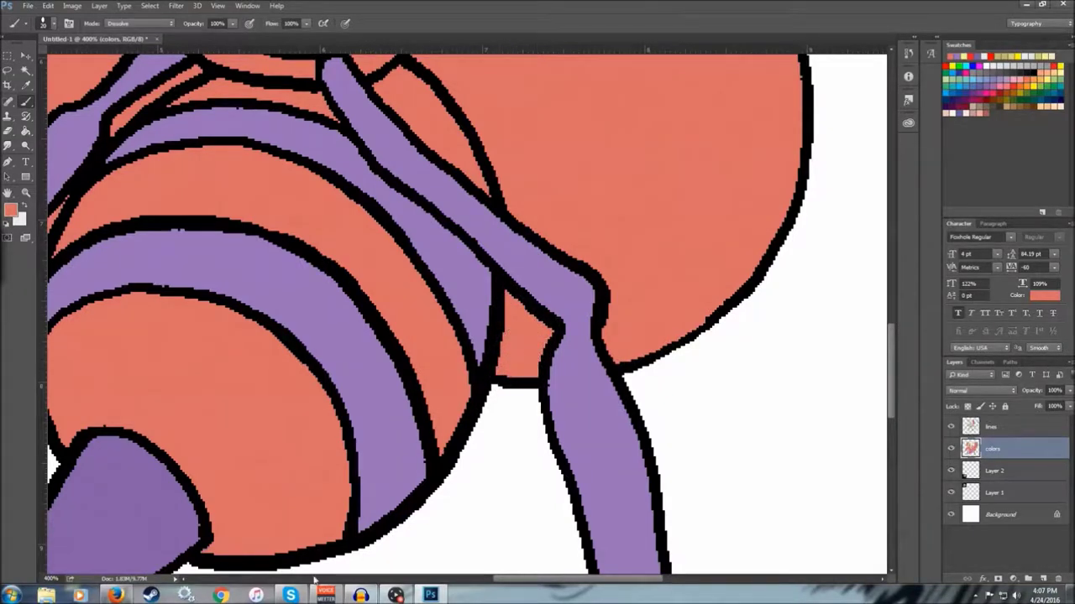
left_click(290, 595)
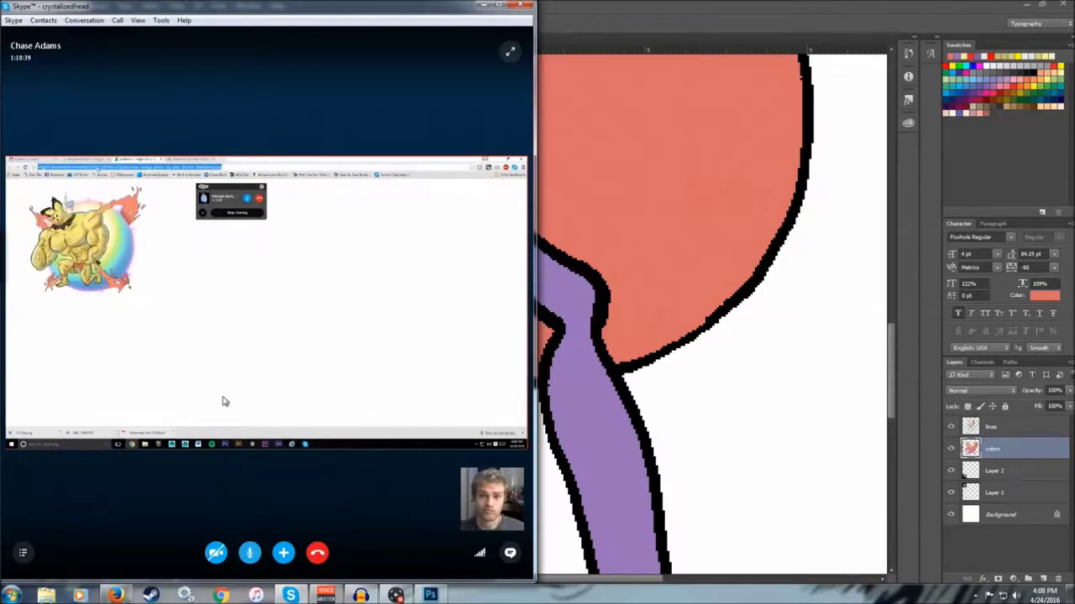
left_click(510, 553)
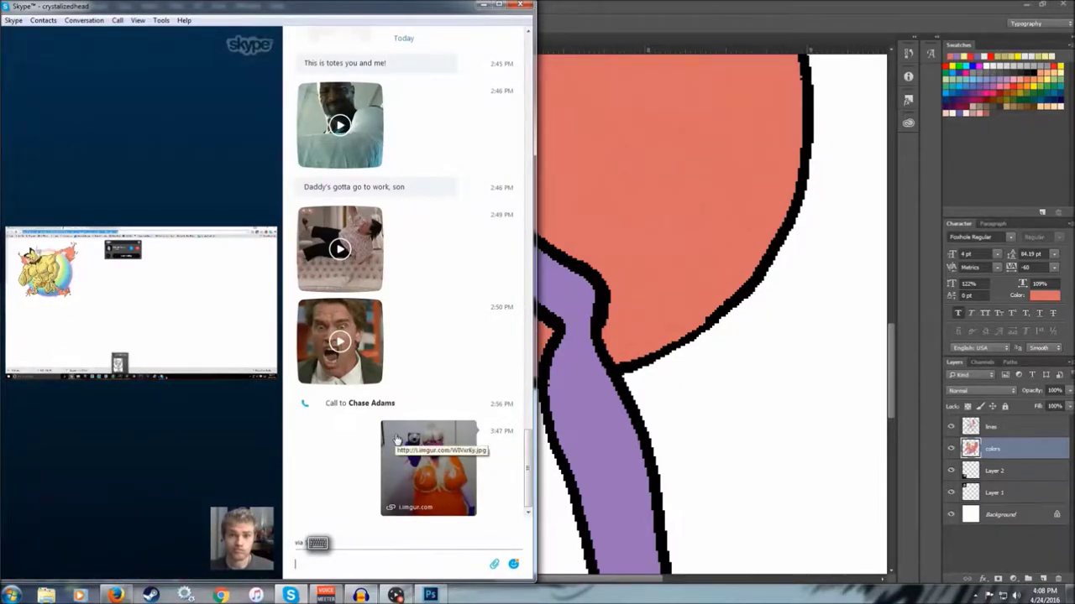
left_click(708, 3)
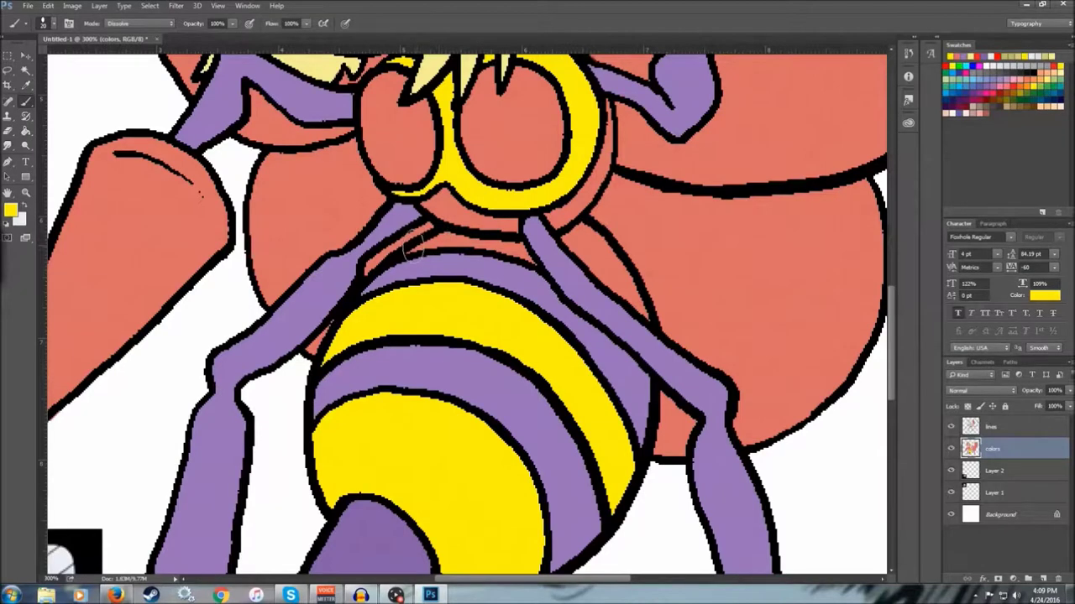
Fill the remaining abdomen gaps above and below the purple band with yellow.
left_click_drag(411, 251, 446, 237)
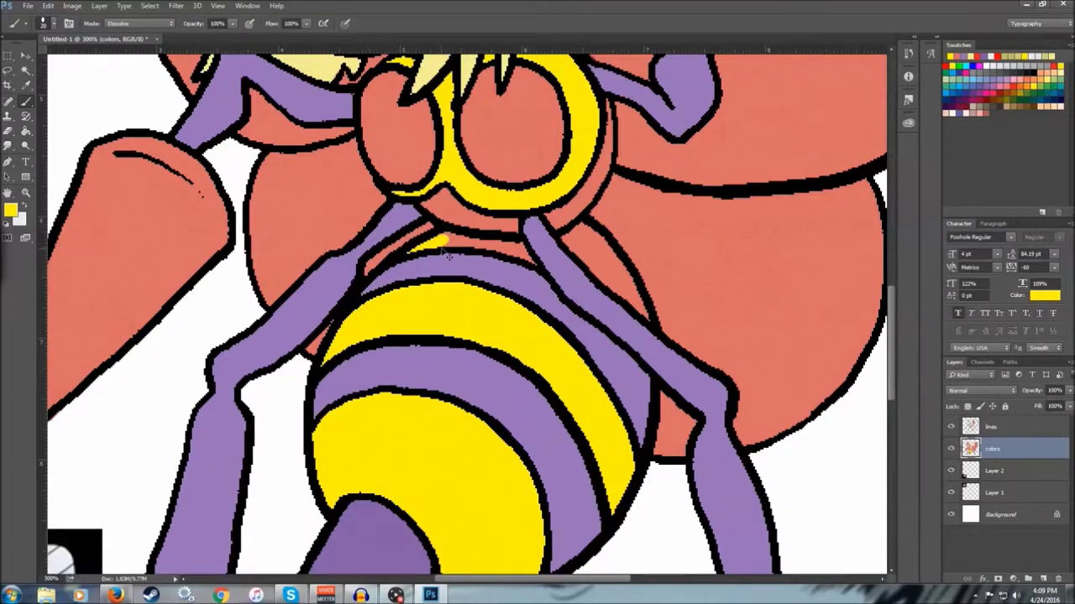
scroll(446, 255, "up", 1)
scroll(445, 247, "up", 1)
mouse_move(436, 244)
left_mouse_down()
mouse_move(646, 217)
mouse_move(673, 270)
left_mouse_up()
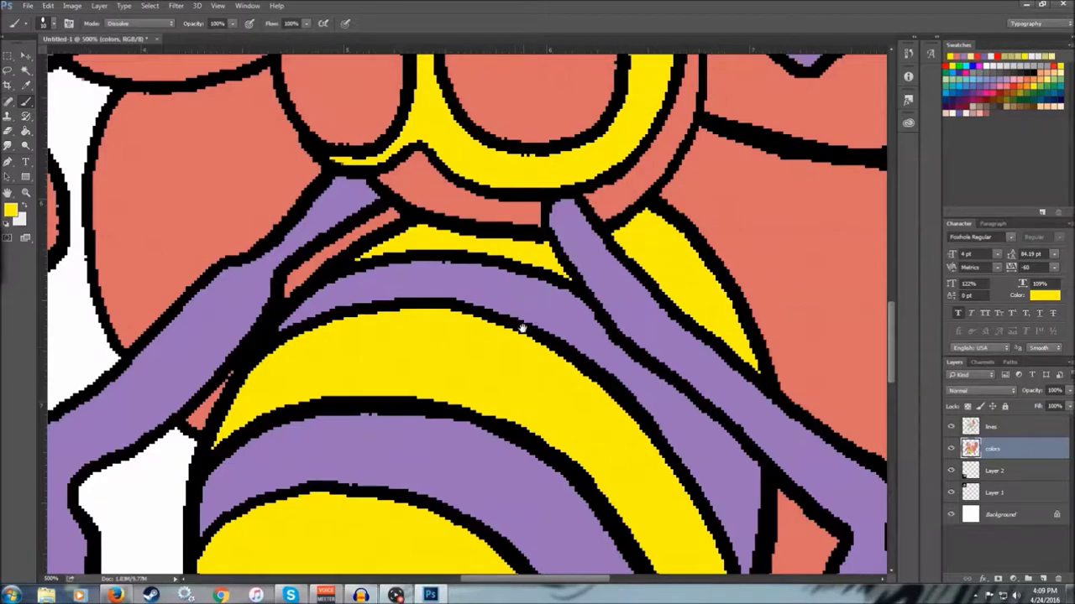
scroll(520, 365, "down", 3)
scroll(521, 365, "down", 2)
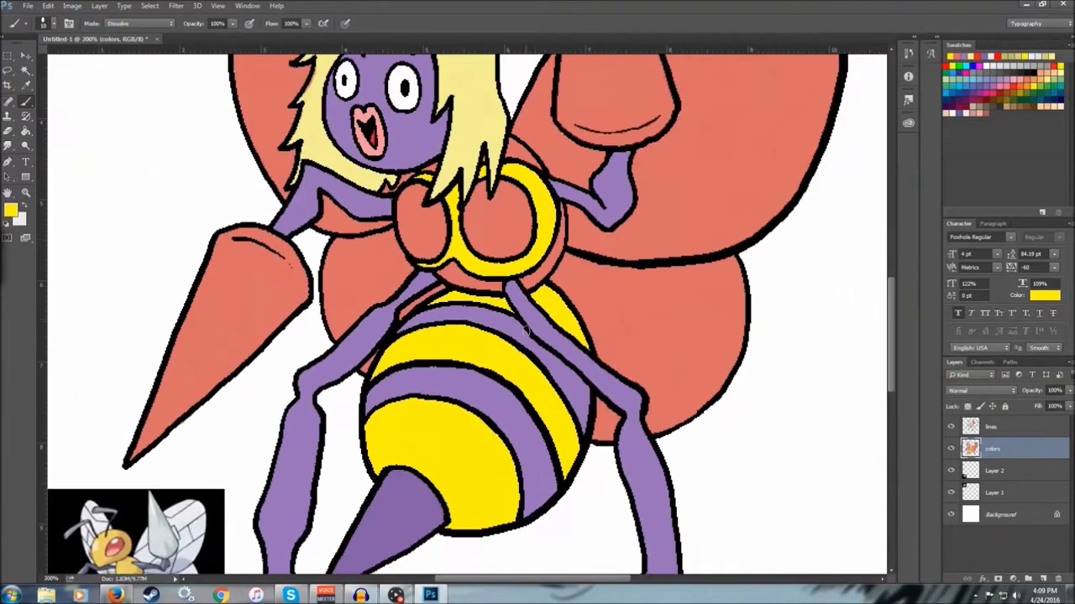
scroll(546, 298, "up", 2)
Draw red vein lines across both salmon wings.
left_click_drag(545, 298, 538, 370)
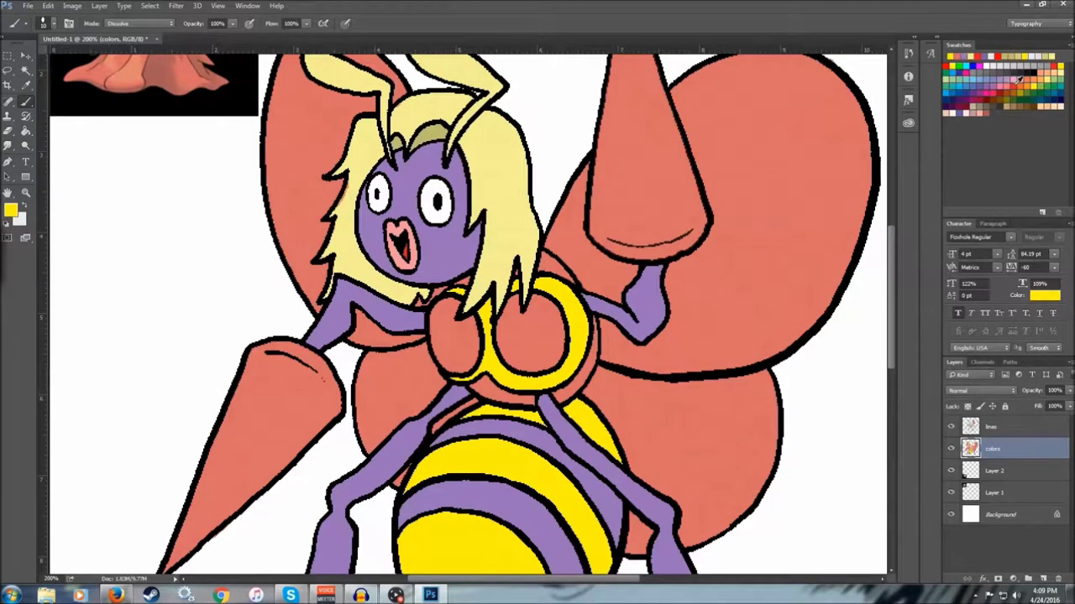
left_click(948, 56)
left_click_drag(804, 60, 695, 144)
left_click_drag(575, 254, 497, 290)
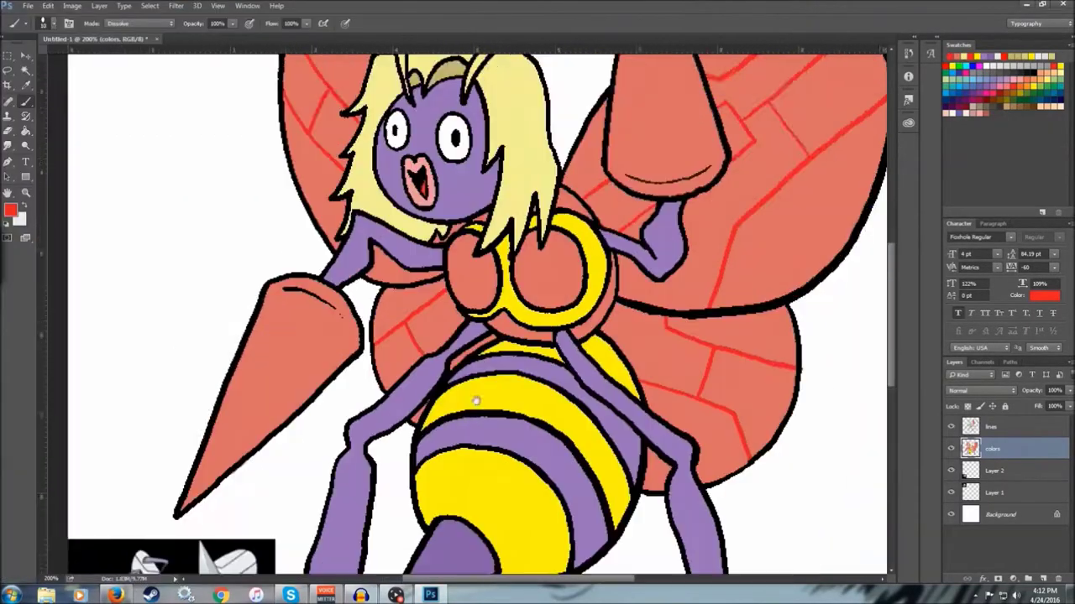
Delete the two reference image layers, Layer 1 and Layer 2.
left_click(994, 472)
left_click(995, 494, "shift")
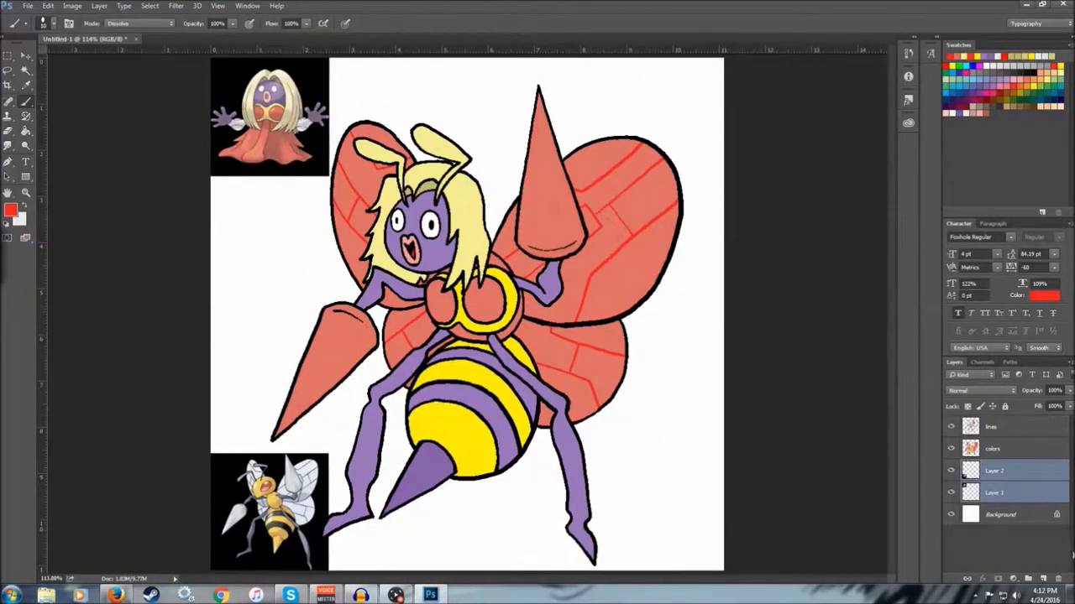
left_click(1058, 580)
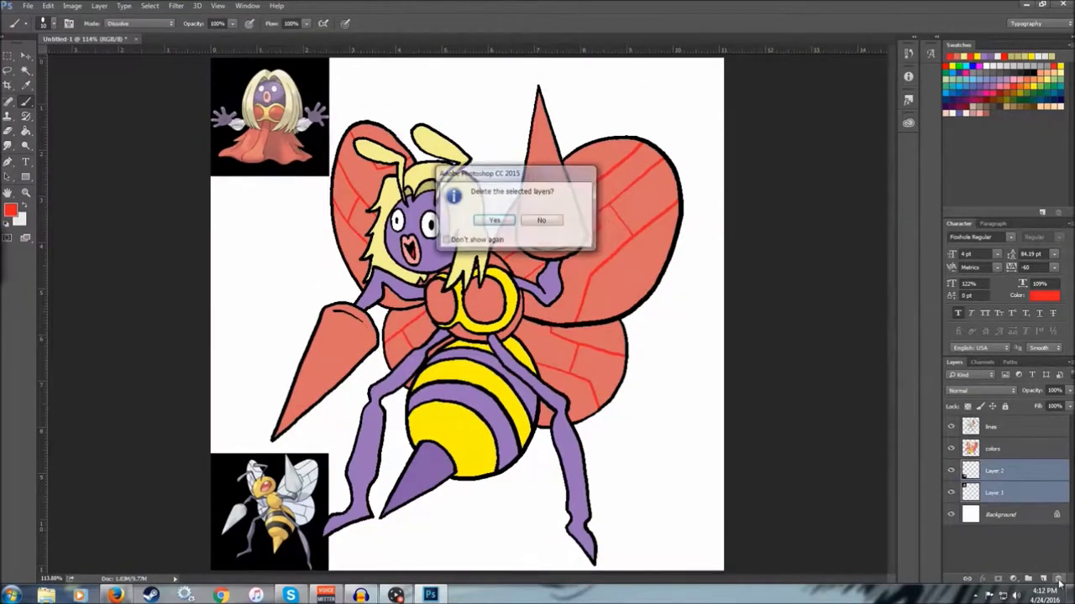
left_click(493, 222)
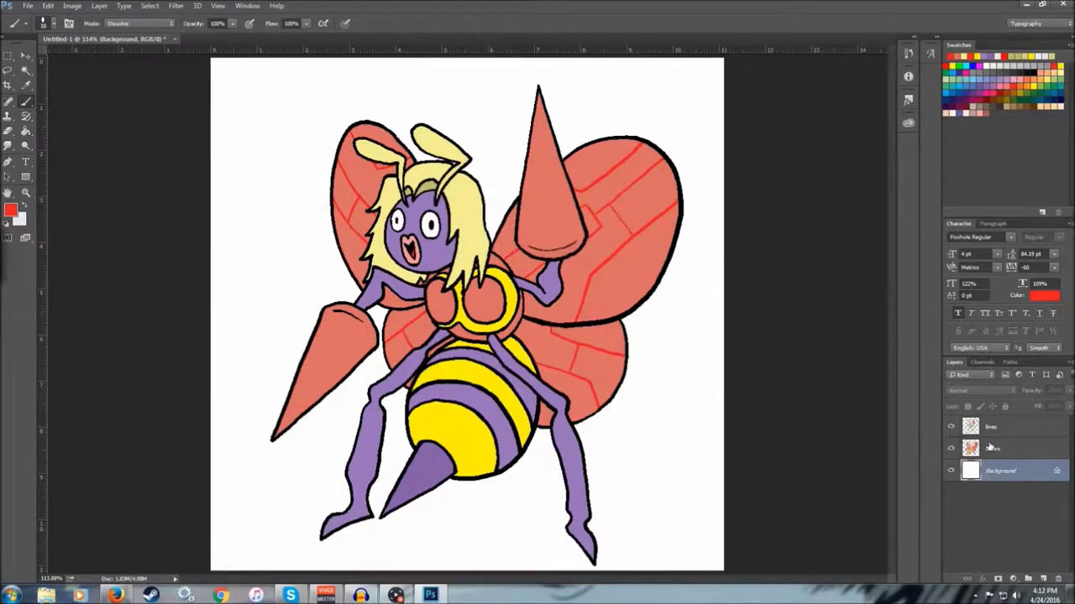
Quick Export the drawing as a PNG named Jyndrill on the Desktop.
left_click(28, 5)
mouse_move(39, 168)
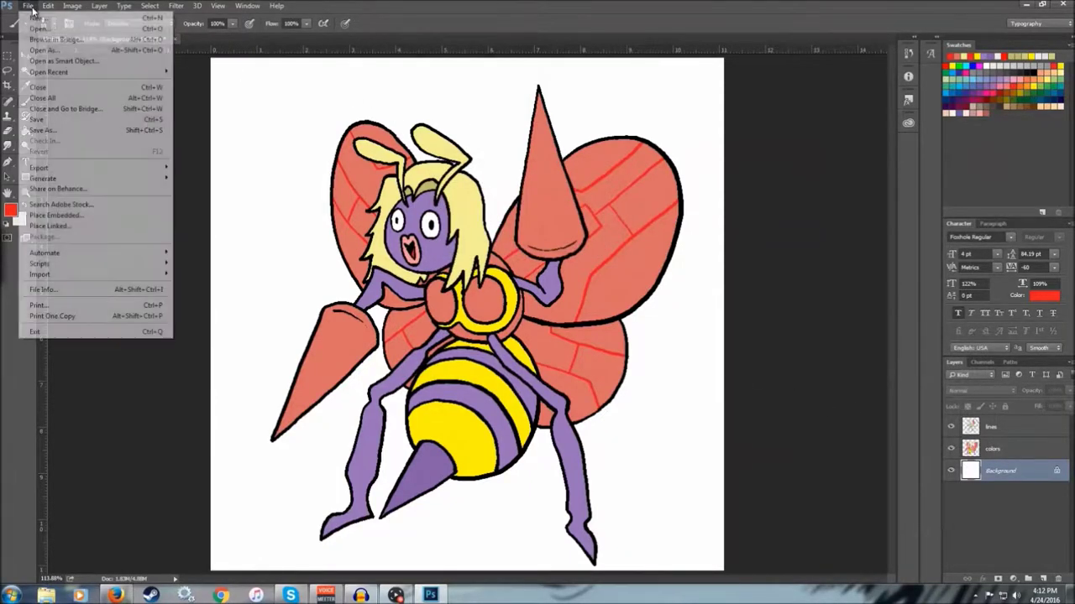
left_click(194, 171)
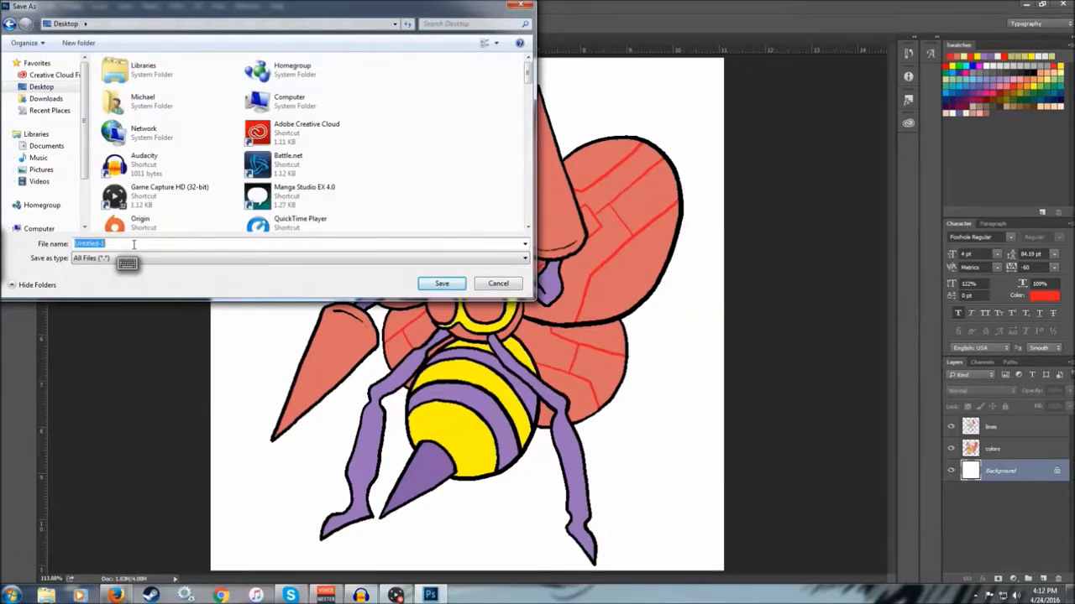
type("beedrill")
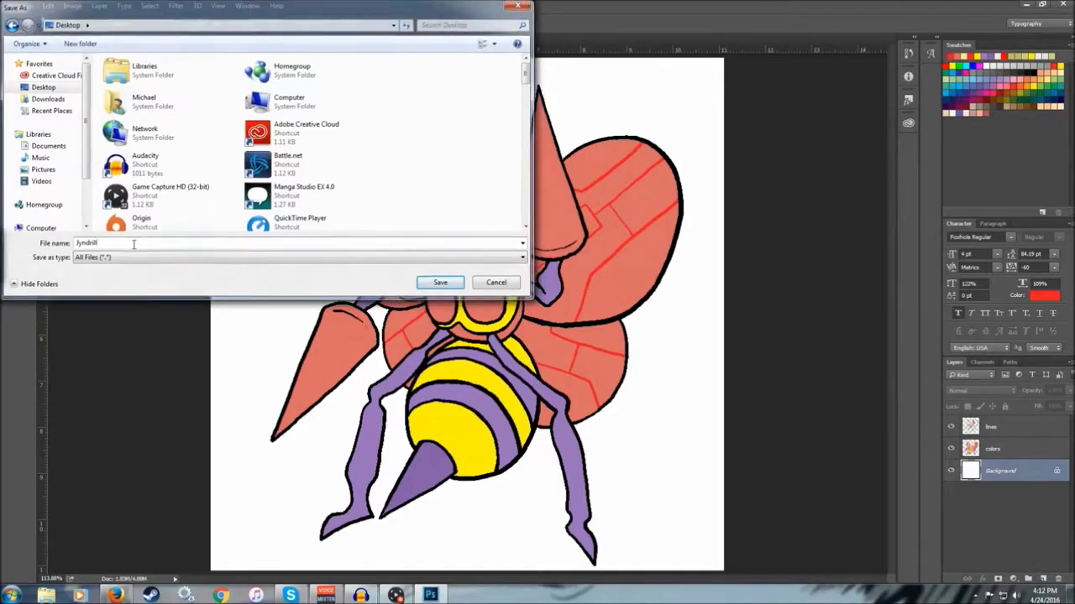
key("Return")
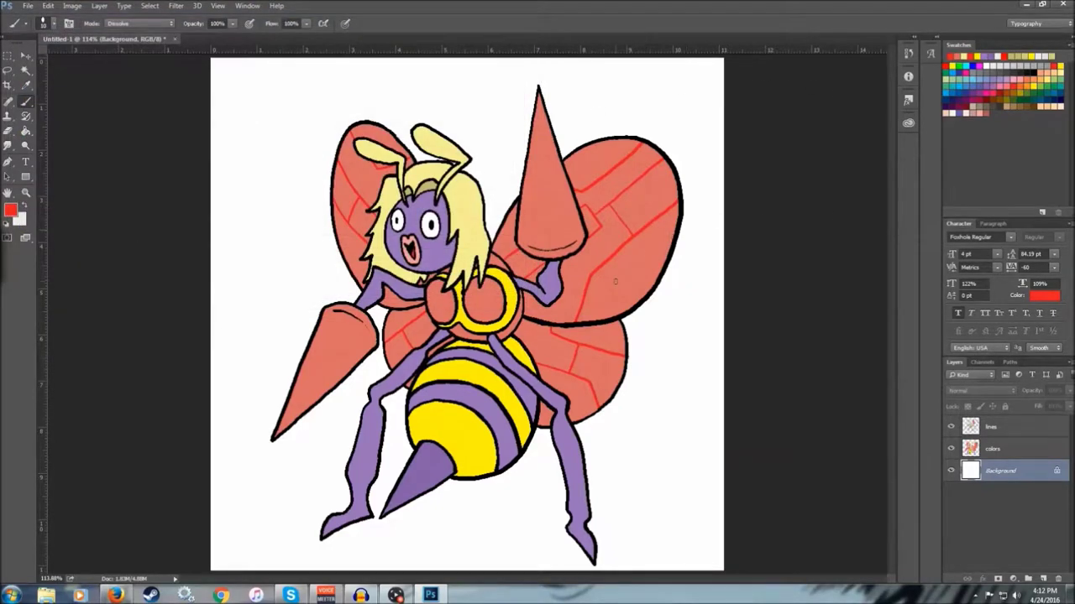
left_click(1036, 422)
Send the Jyndrill PNG file to the contact in the Skype chat.
left_click(987, 453, "shift")
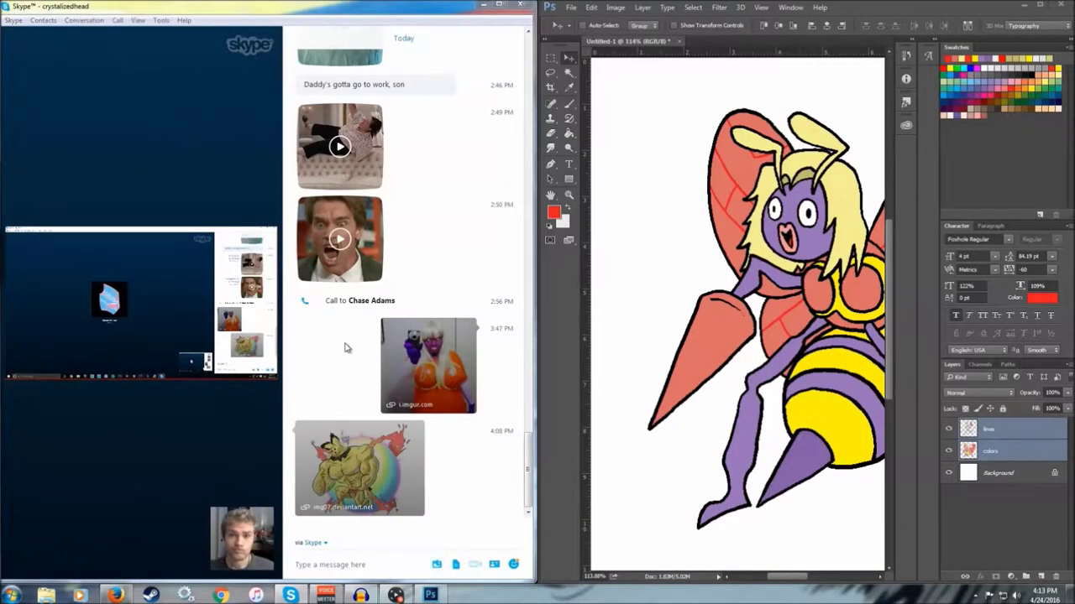
key("ctrl+shift+f")
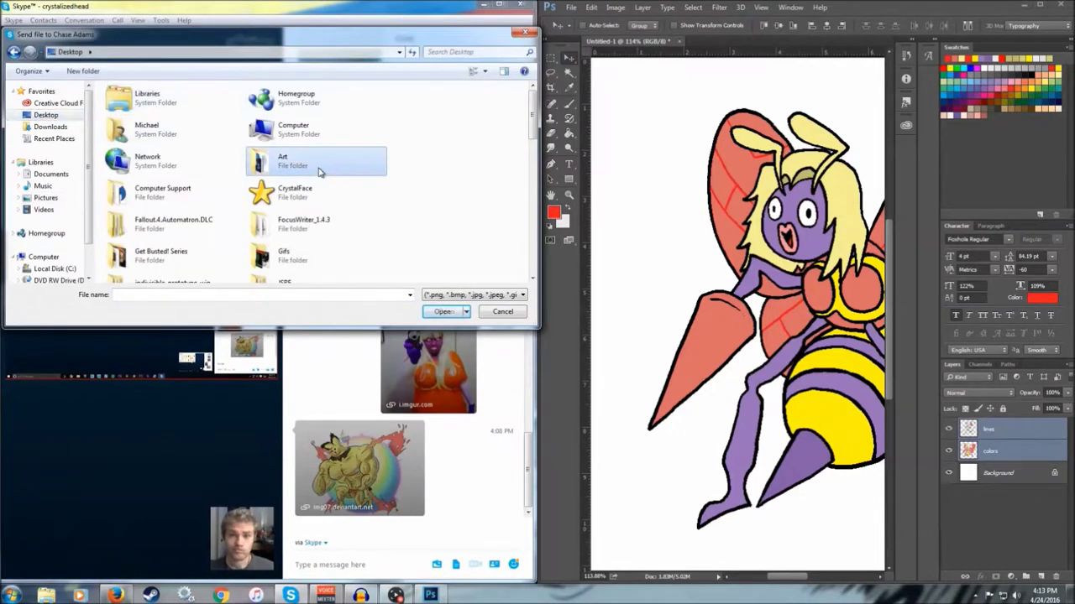
type("jyn")
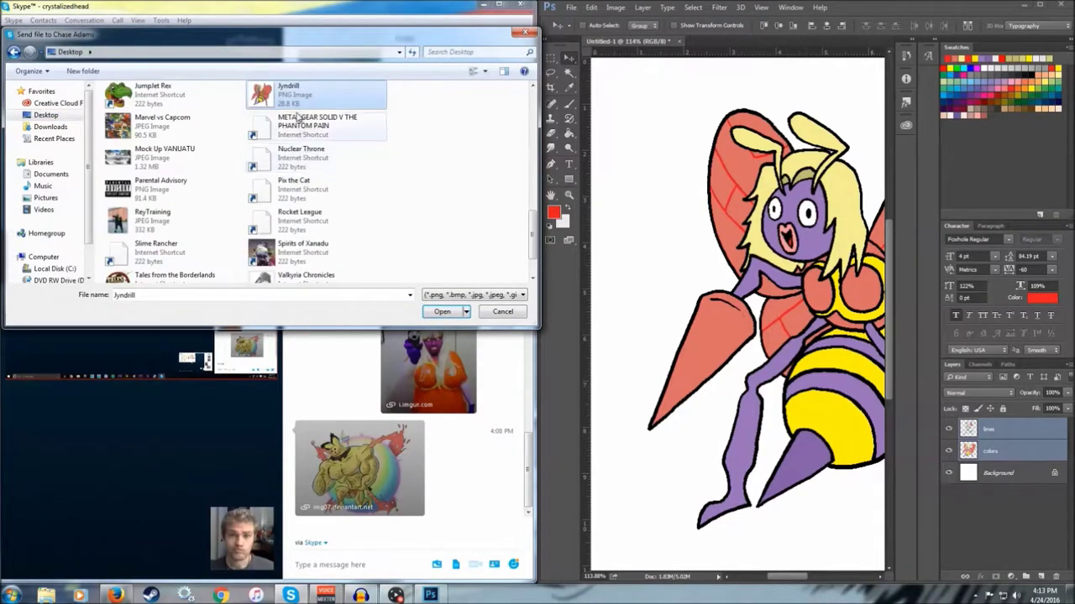
left_click(438, 312)
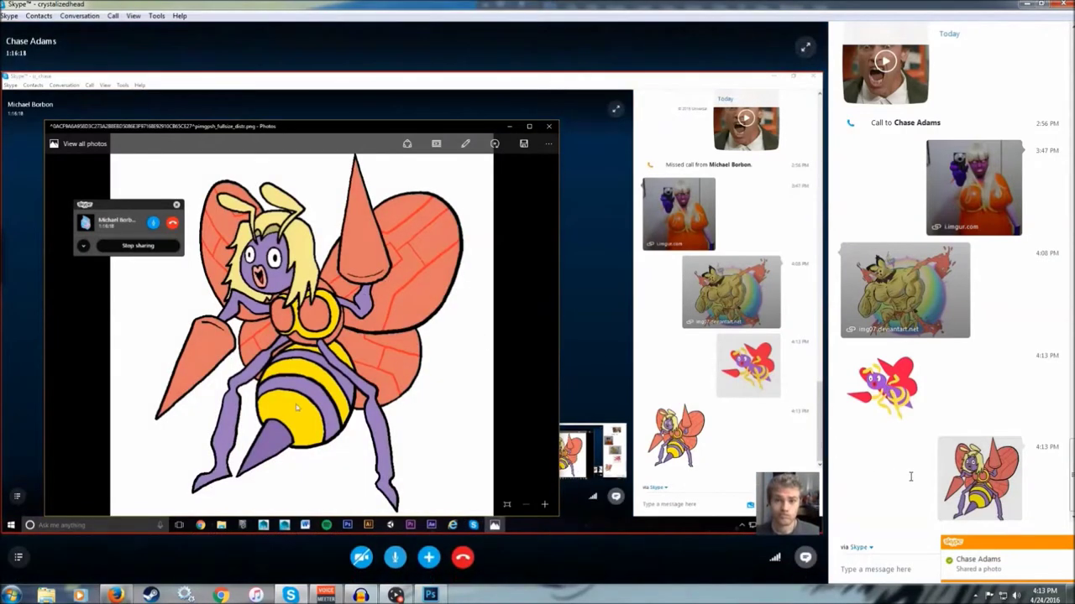
Open the received bee photo, snap its viewer to the right half, and close the duplicate.
left_click(979, 478)
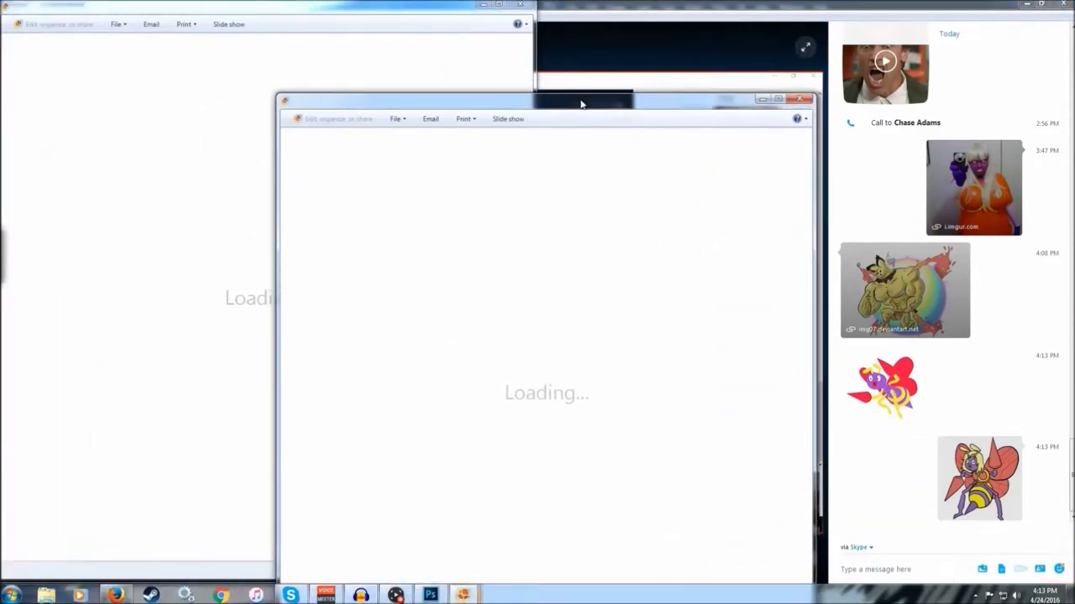
left_click_drag(577, 106, 916, 134)
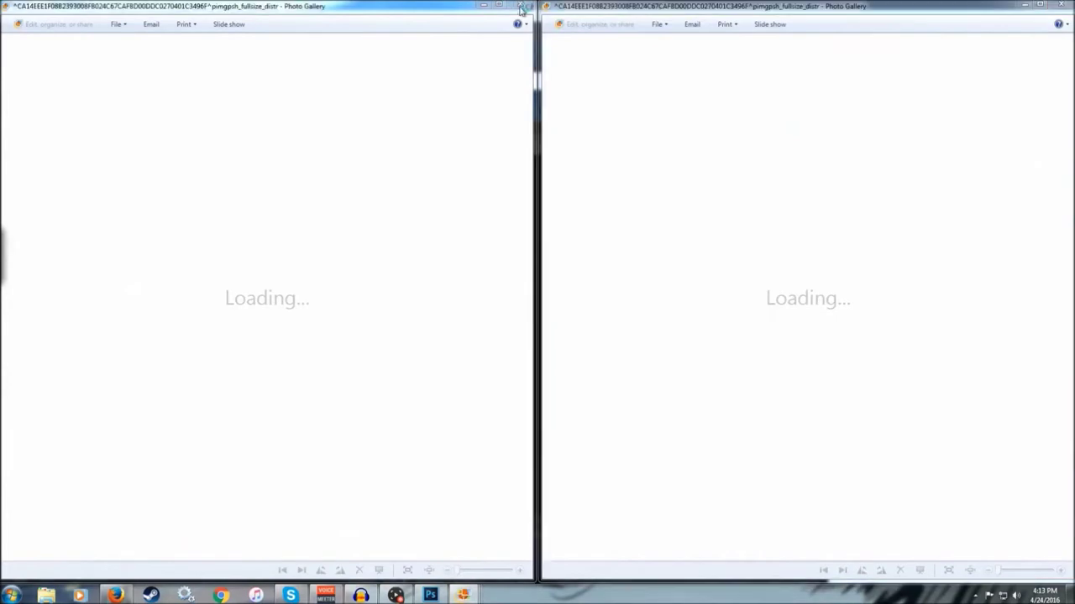
left_click(520, 5)
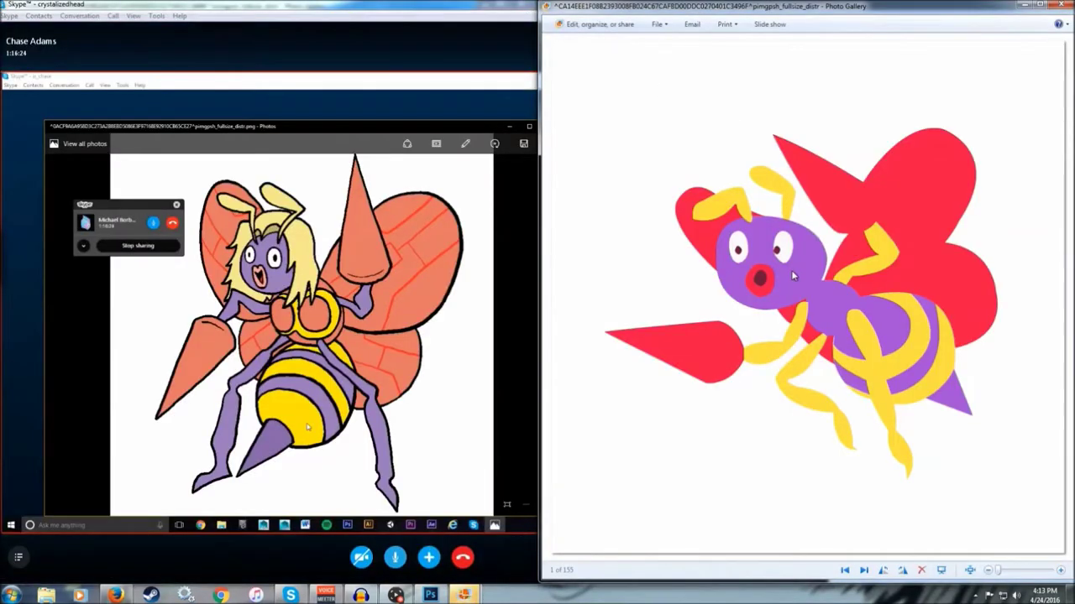